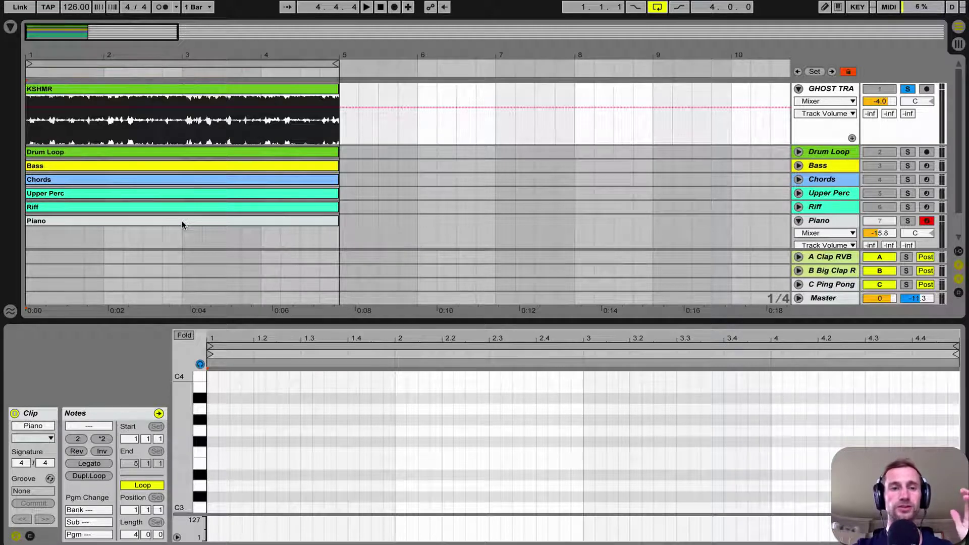
Select the empty Piano clip and play the unfiltered KSHMR reference loop from its start.
left_click(182, 224)
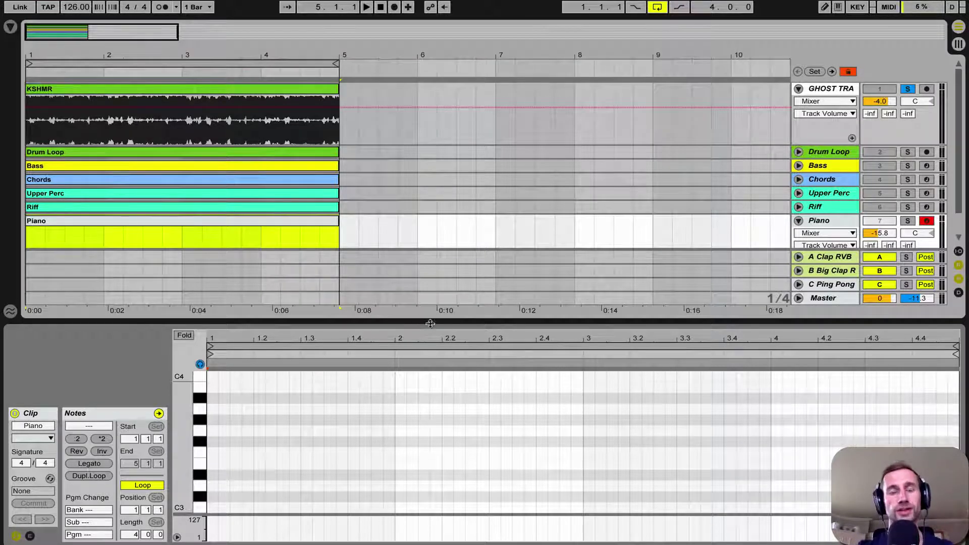
mouse_move(444, 323)
left_mouse_down()
mouse_move(444, 271)
mouse_move(444, 323)
left_mouse_up()
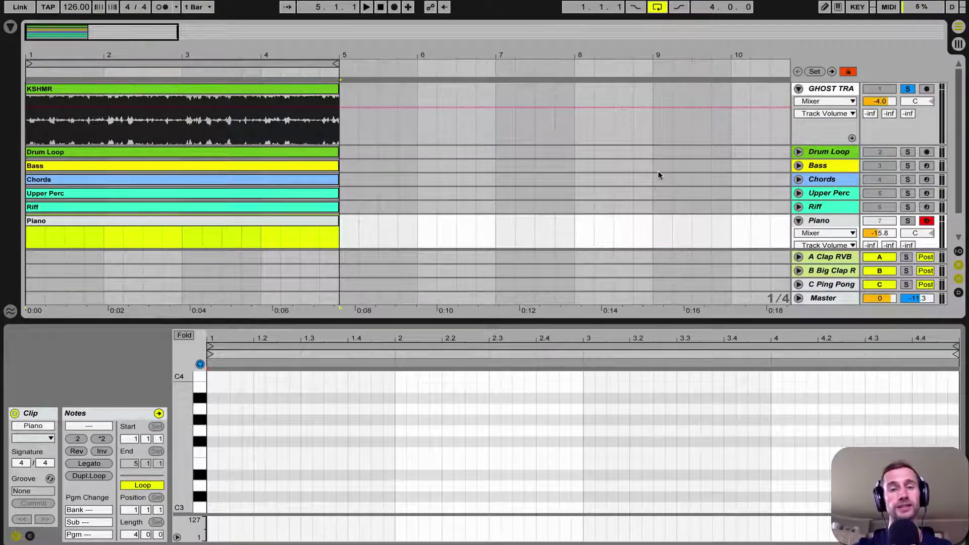
key("space")
Add an Auto Filter audio effect to the ghost track and hide the browser again.
left_click(843, 90)
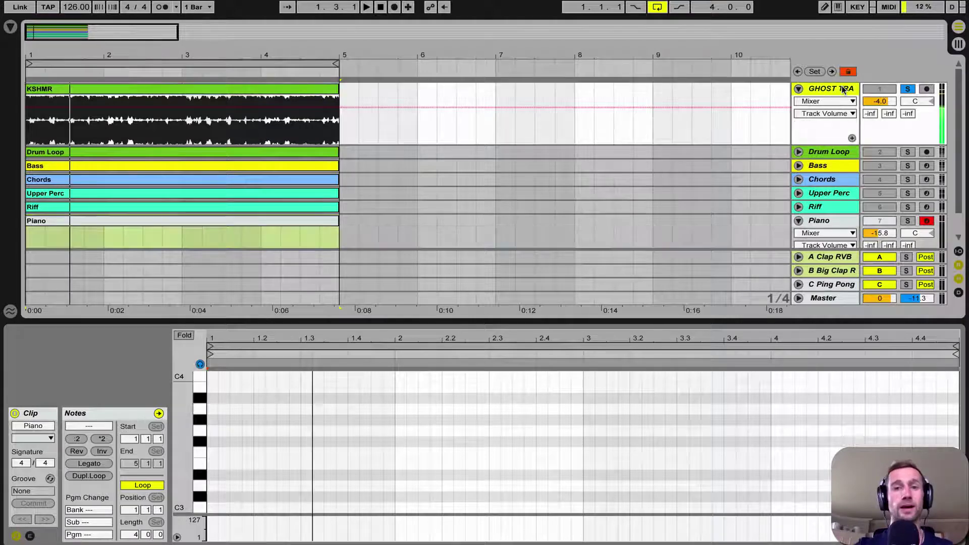
left_click(11, 26)
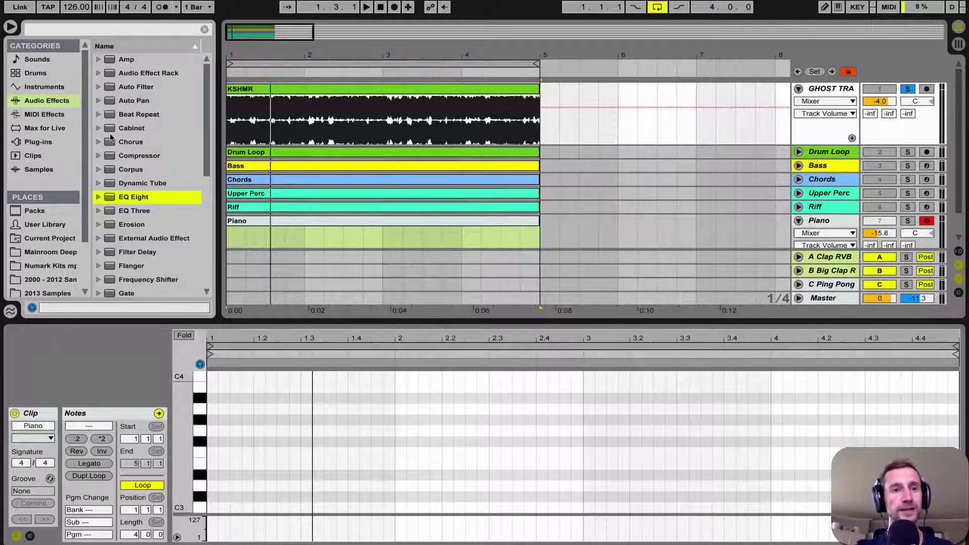
left_click(128, 88)
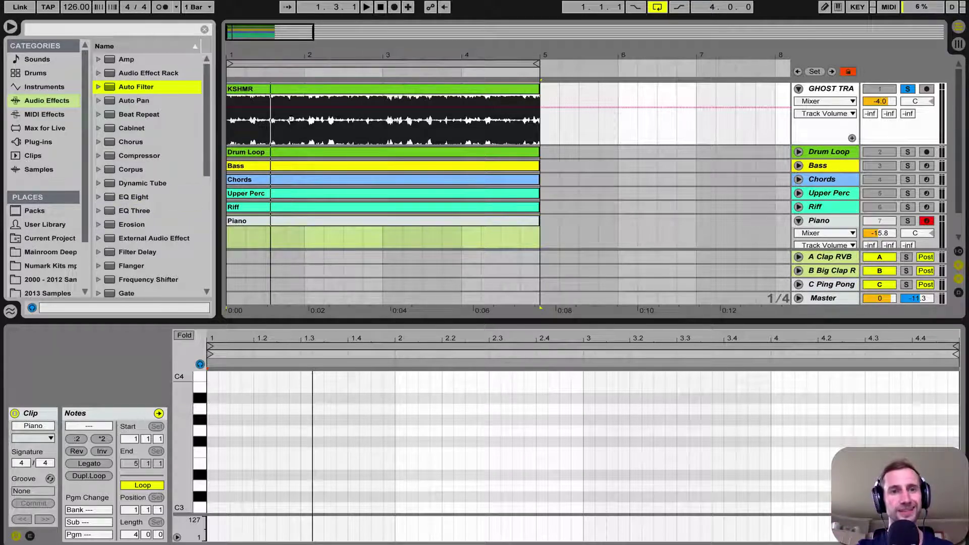
double_click(154, 86)
left_click(11, 28)
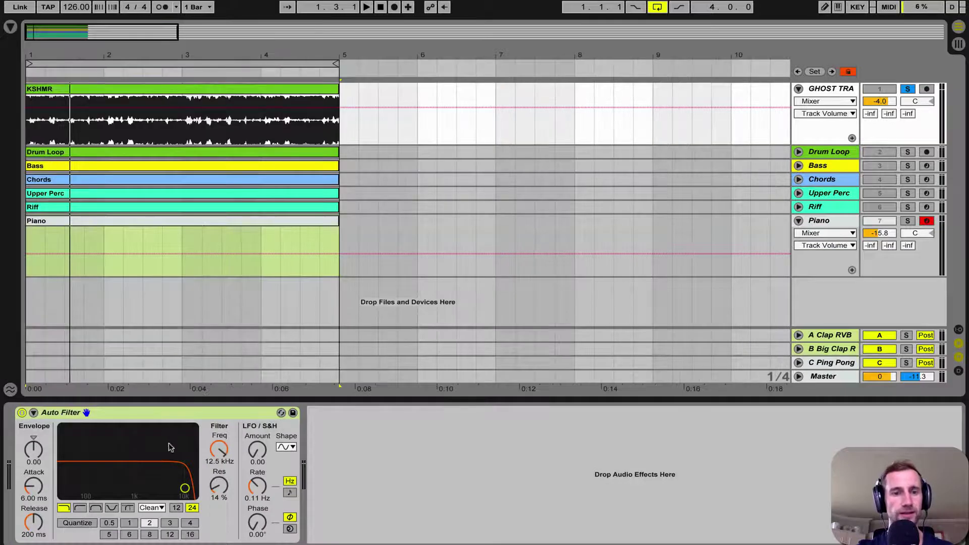
Lower the Auto Filter's low-pass frequency to 148 Hz and play the loop to hear only the bass.
left_click_drag(216, 457, 216, 519)
key("space")
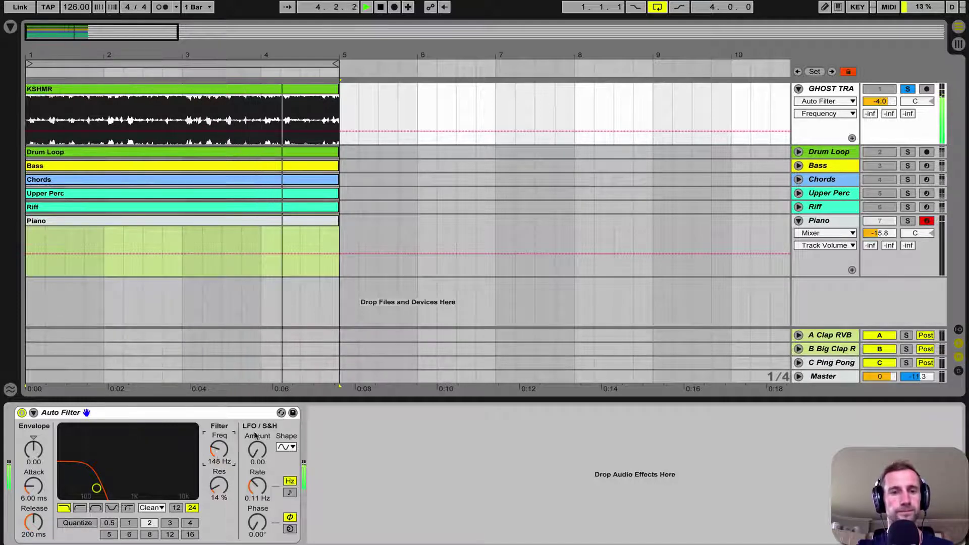
key("space")
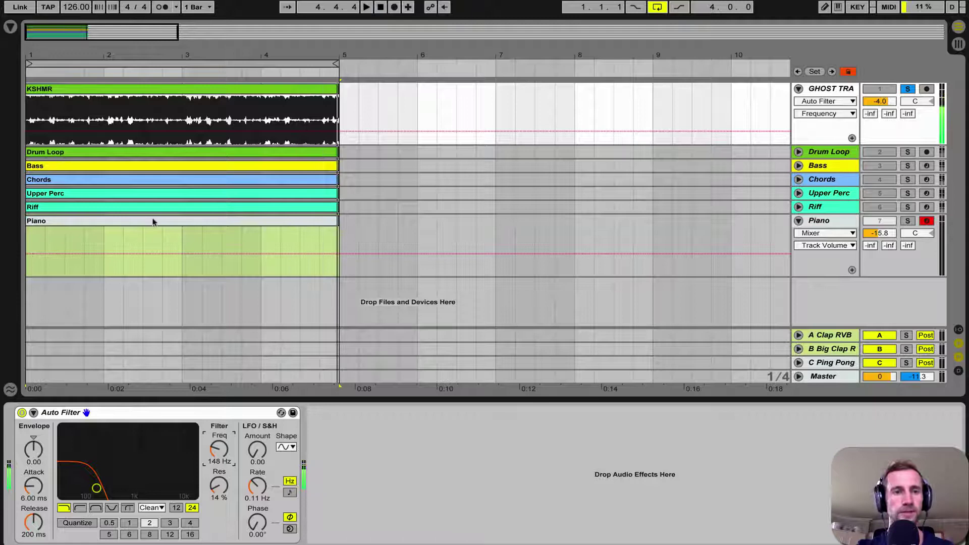
Solo the Piano track too, then open its clip and match the reference's first bass note on the piano keys.
double_click(126, 224)
key("space")
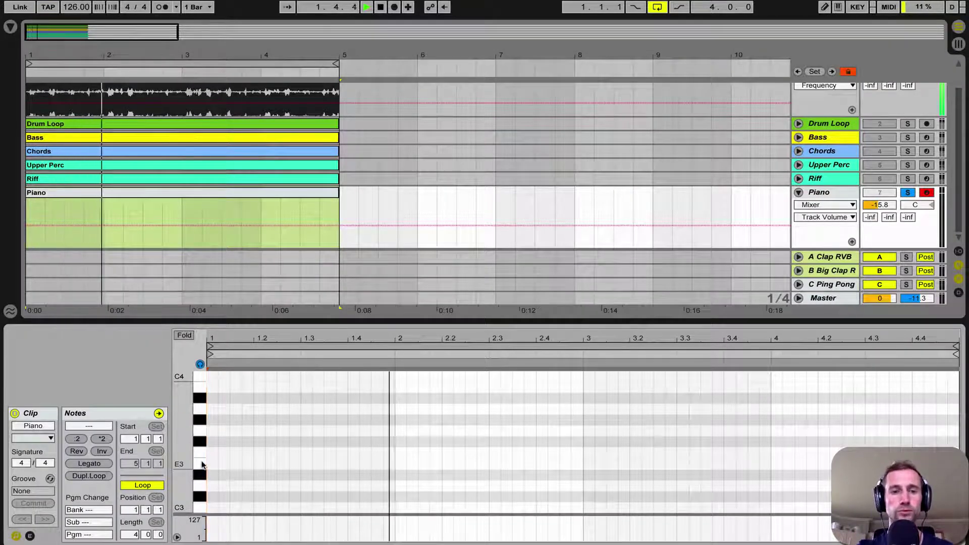
key("space")
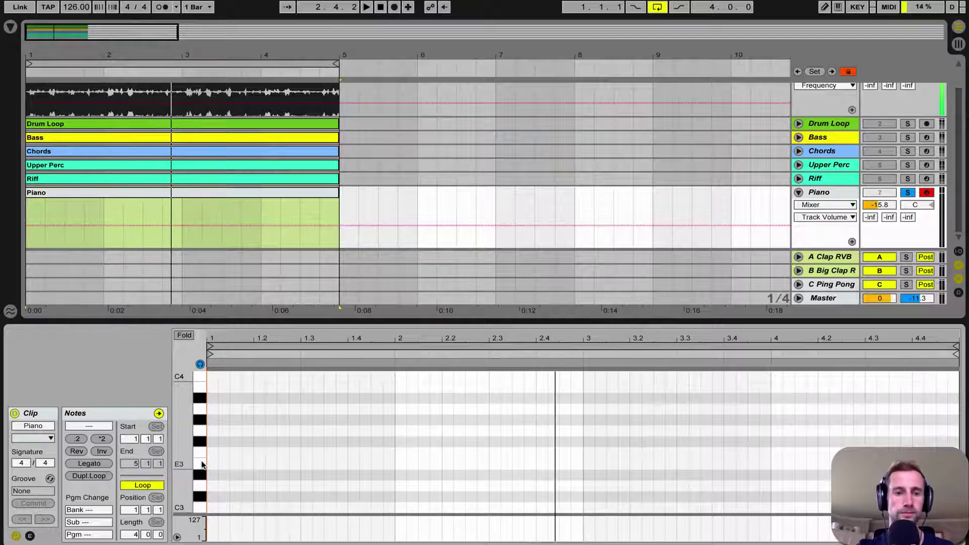
scroll(201, 456, "down", 2)
left_click(201, 453)
Draw a three-beat D#3 note at bar 1 of the Piano clip and copy it to the start of bar 2.
left_click(206, 432)
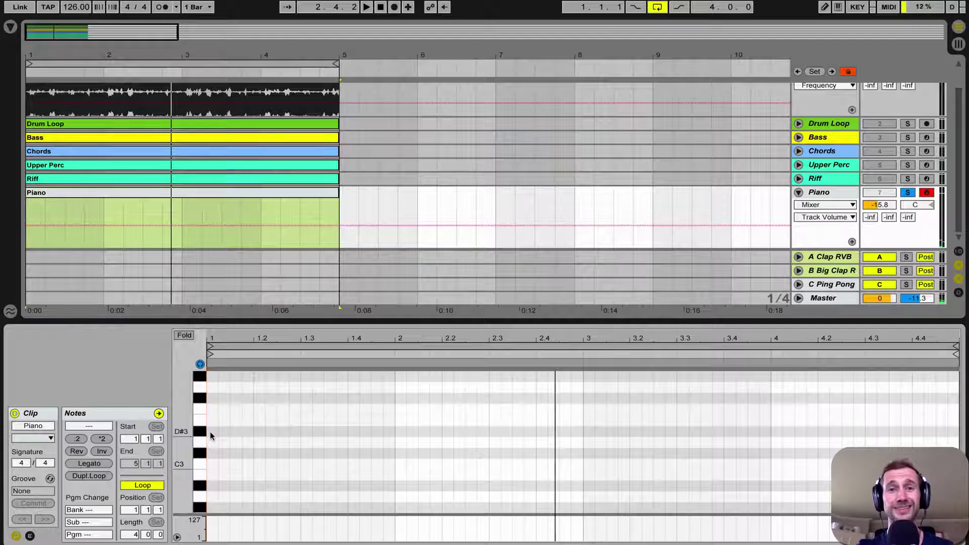
double_click(209, 432)
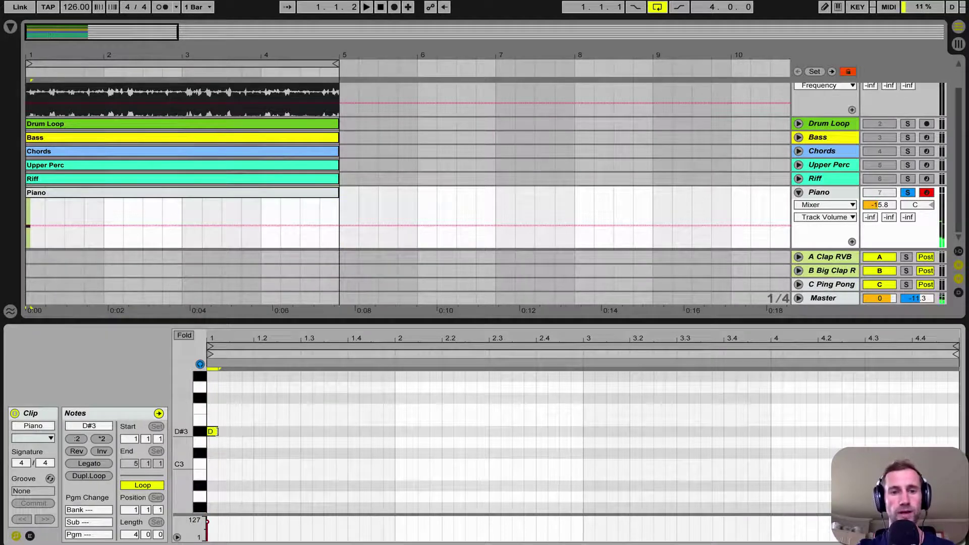
left_click_drag(217, 431, 483, 434)
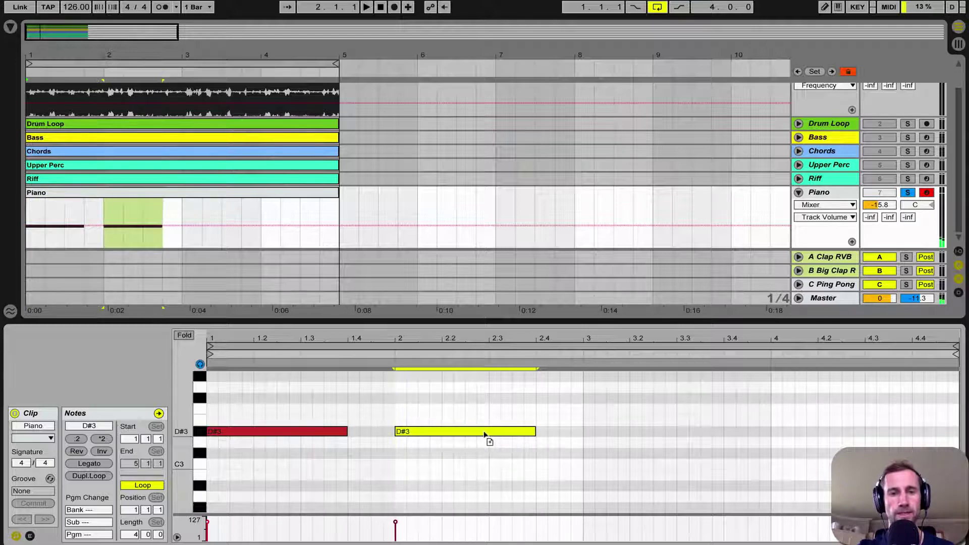
Play the filtered reference from bar 3 to identify its bass note.
left_click(181, 114)
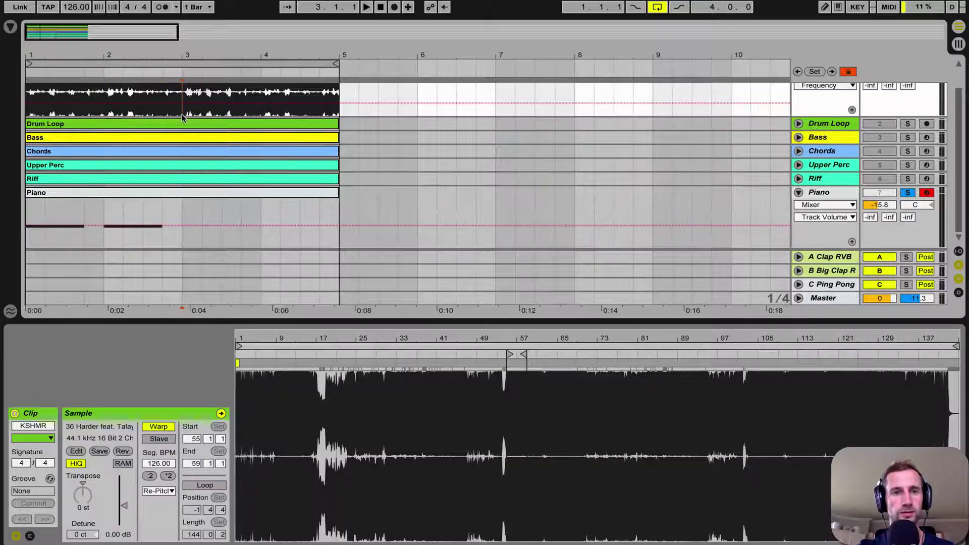
key("space")
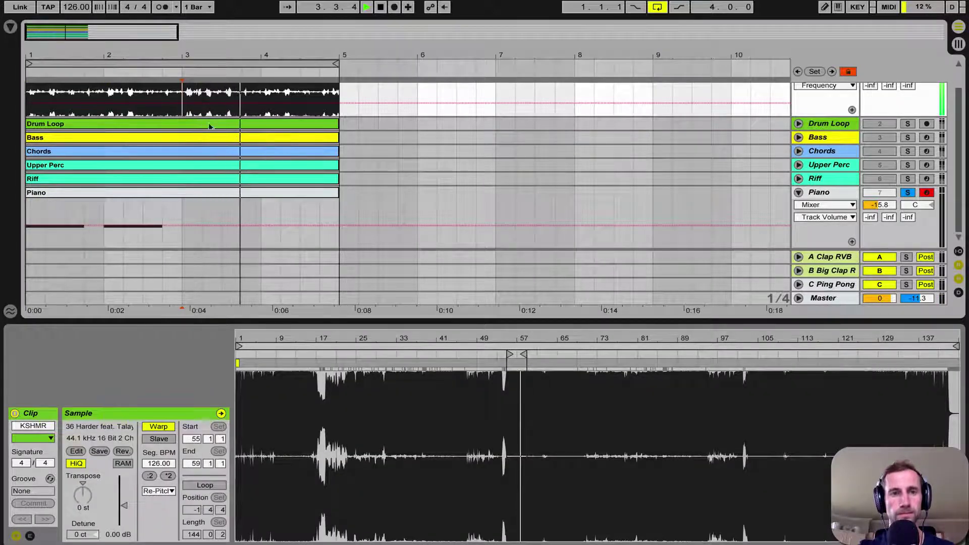
left_click(183, 111)
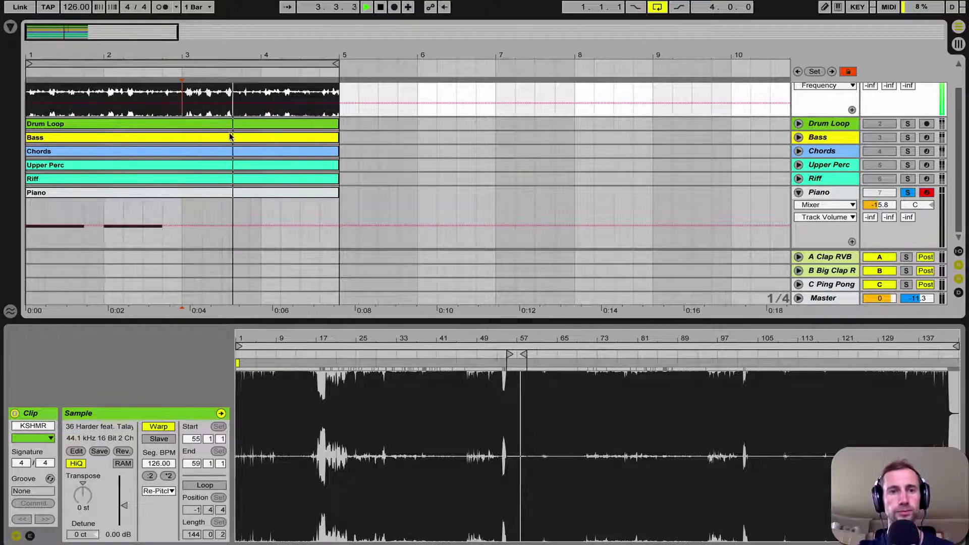
key("space")
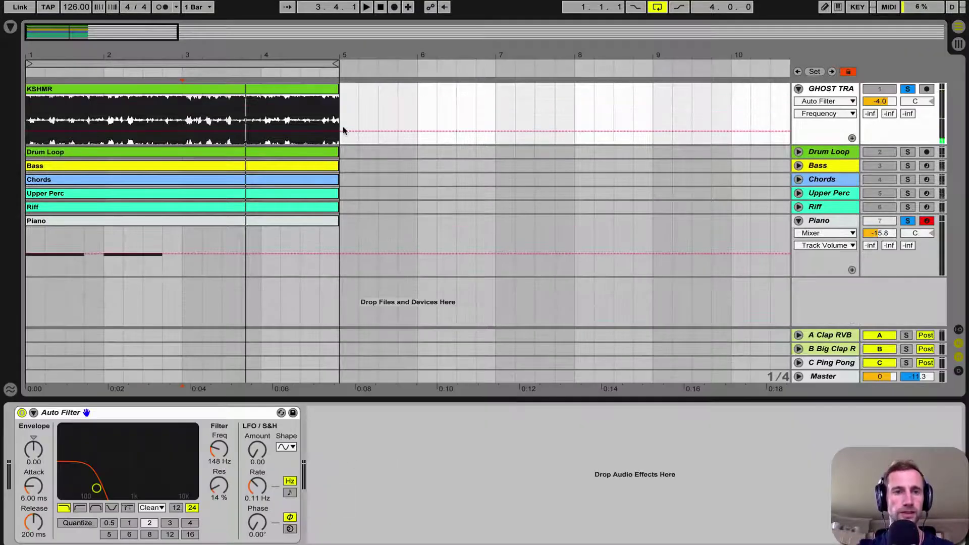
Copy the Piano clip's bar 2 note to the start of bar 3 at pitch G3.
double_click(165, 225)
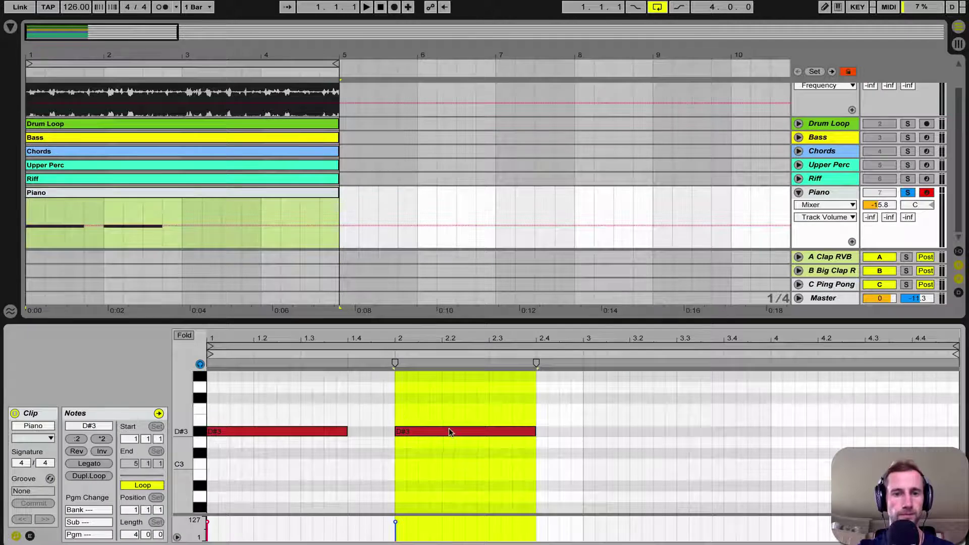
left_click(449, 432)
left_click_drag(449, 431, 641, 394)
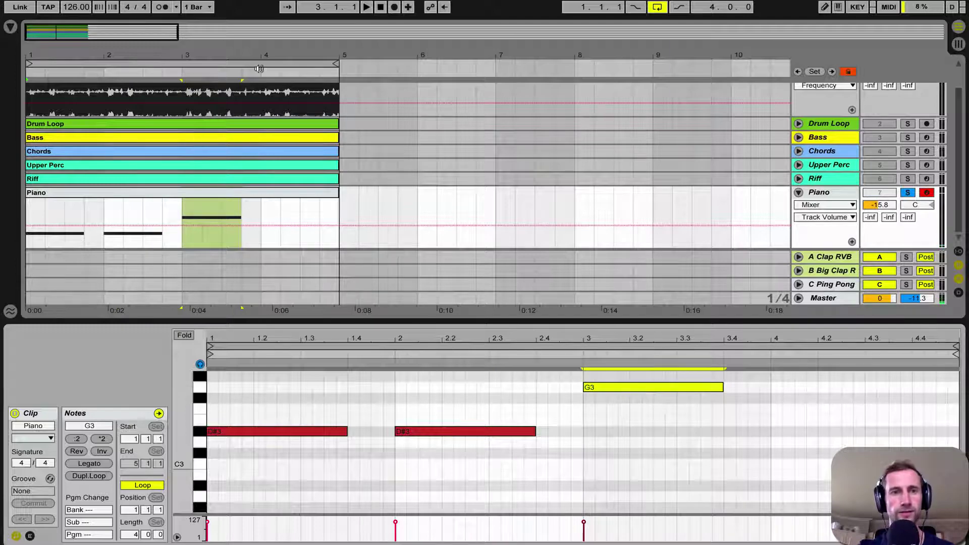
Listen to the reference from bar 4 and copy the G3 note to the start of bar 4 at pitch F3.
left_click(262, 113)
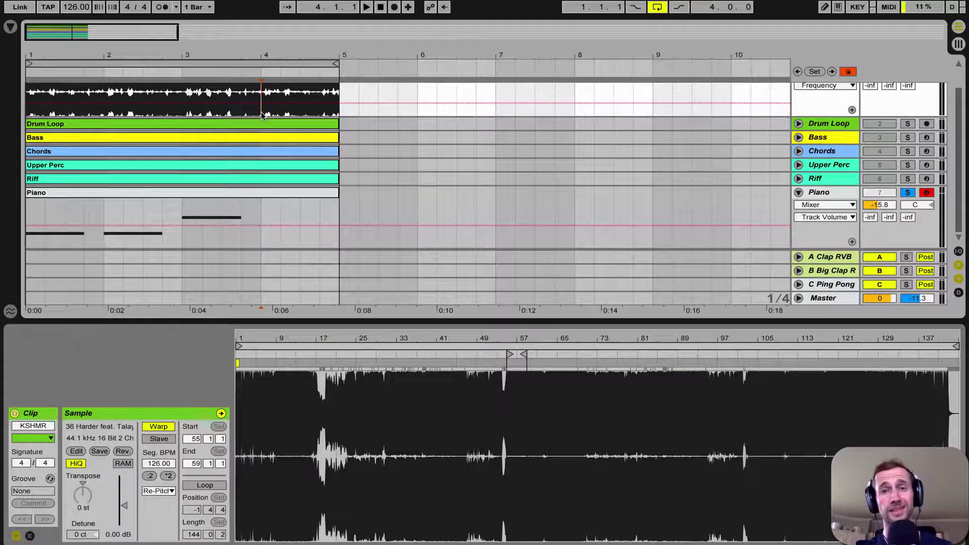
key("space")
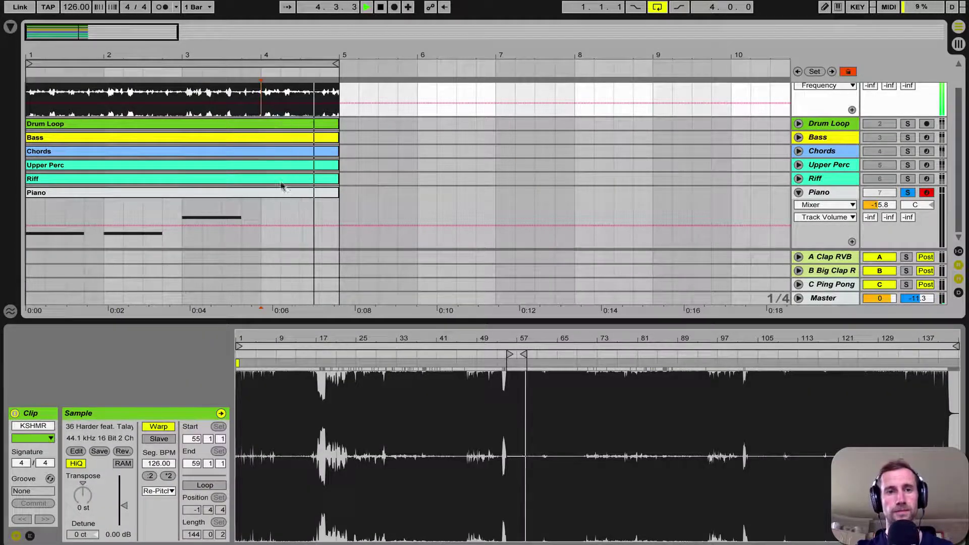
left_click(264, 194)
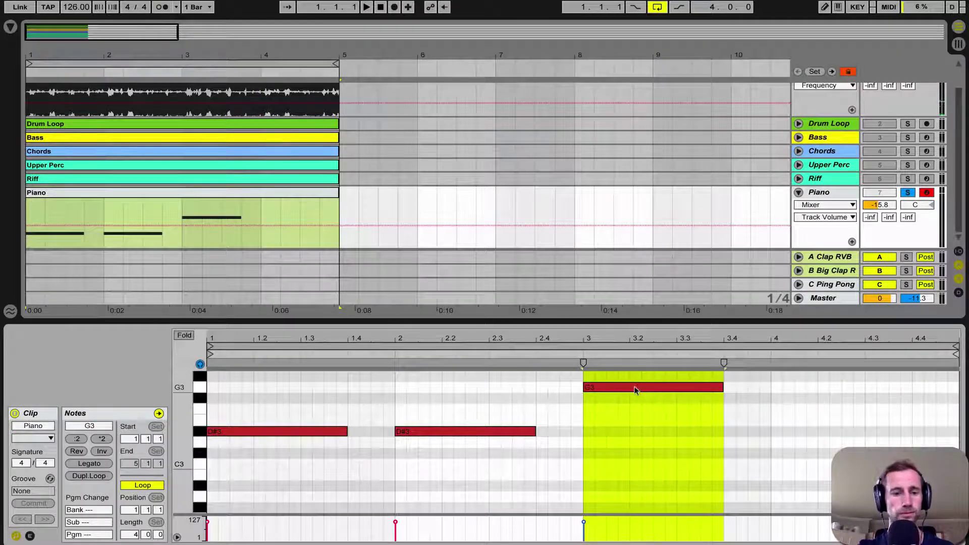
left_click_drag(647, 387, 820, 411)
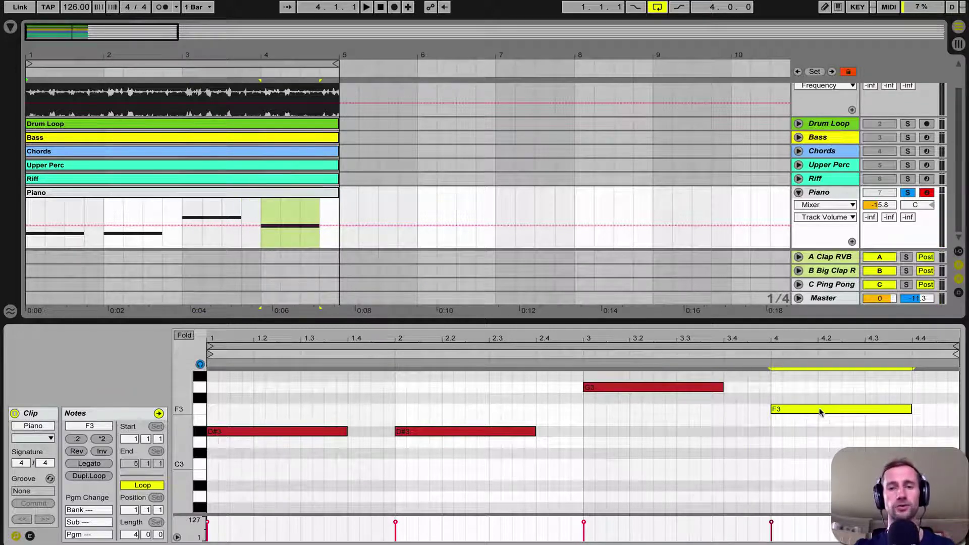
Play the four-note bass line together with the filtered reference to compare them.
key("space")
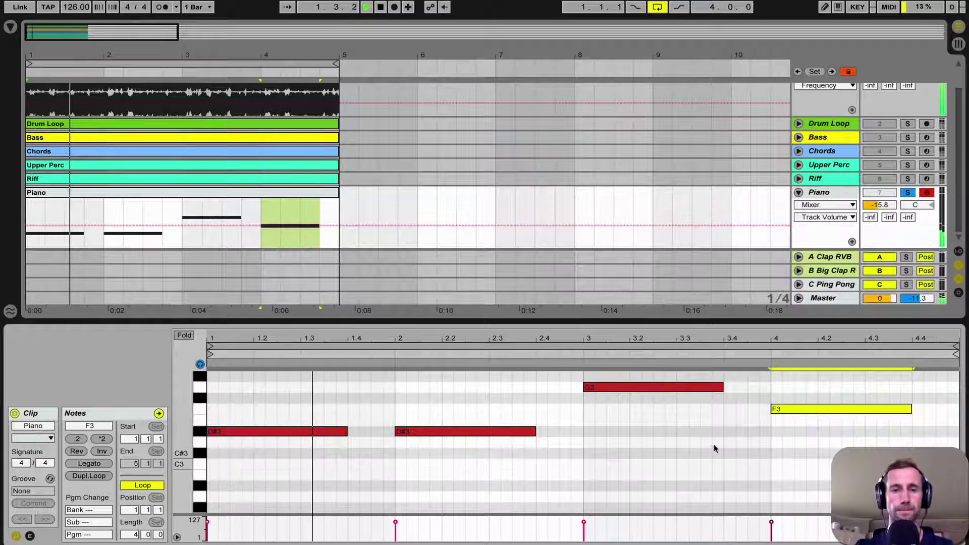
left_click(627, 455)
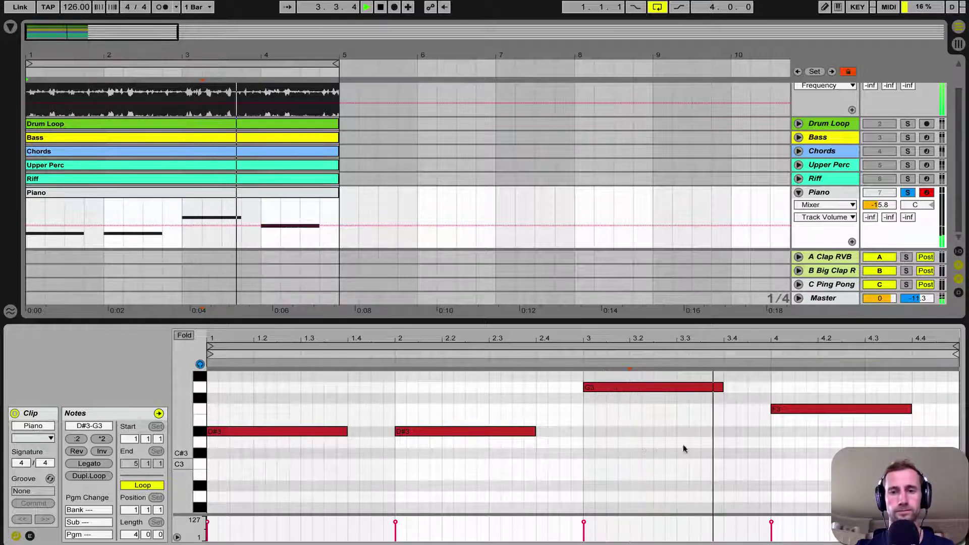
key("space")
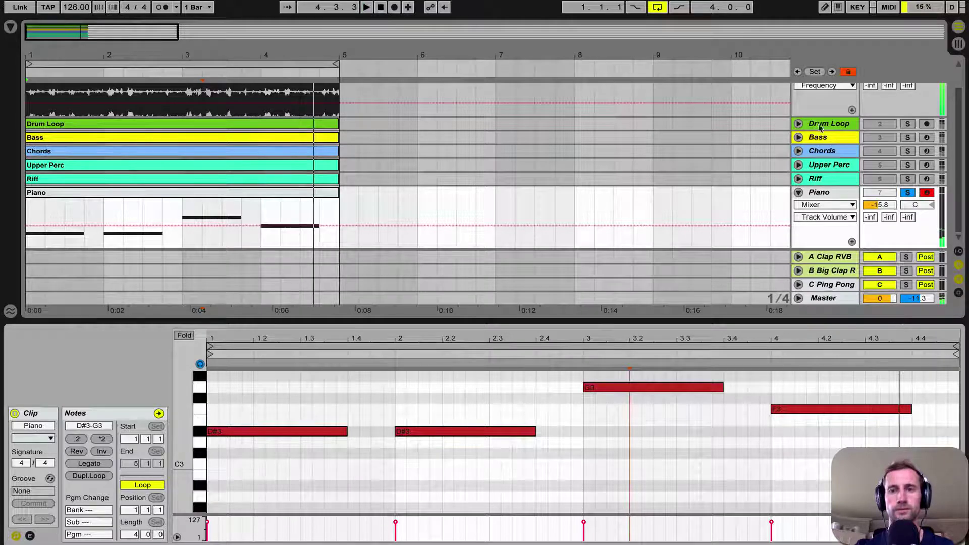
Delete the Auto Filter from the ghost track.
scroll(803, 174, "up", 2)
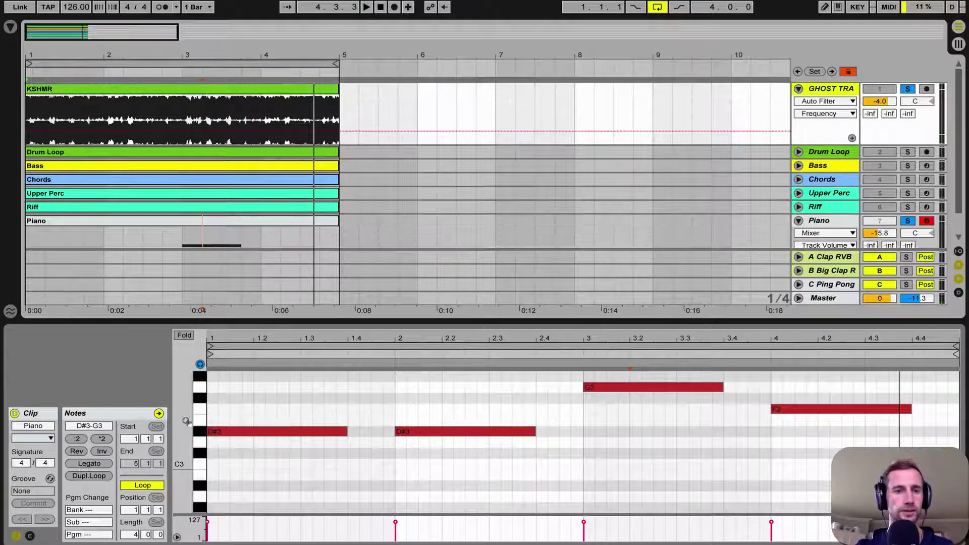
key("shift+Tab")
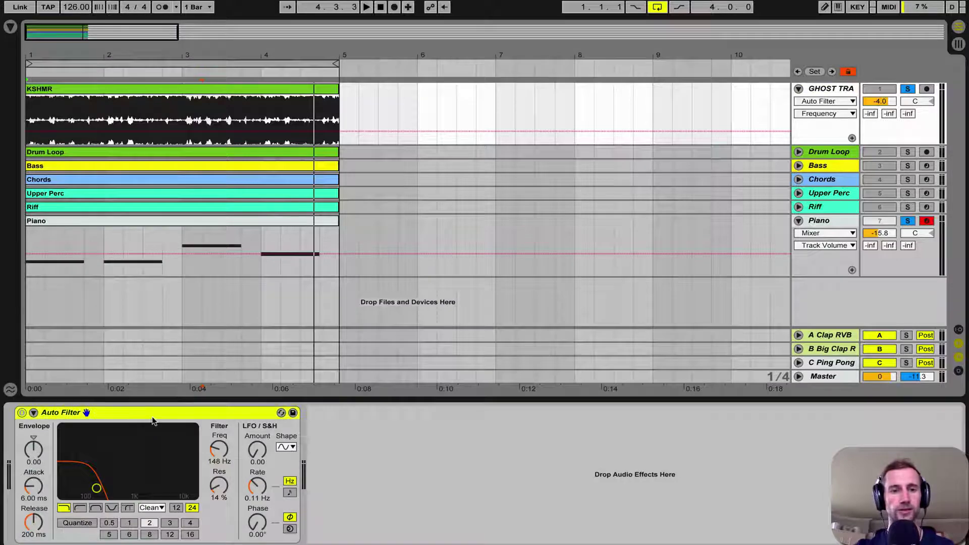
key("Delete")
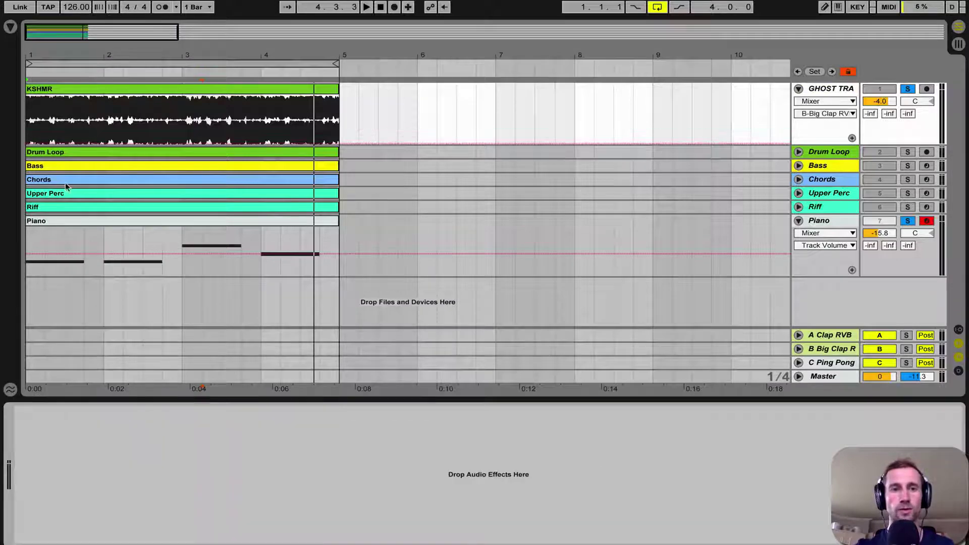
Lengthen all four Piano notes to three and a half beats and transpose them down one octave.
left_click(150, 223)
key("shift+Tab")
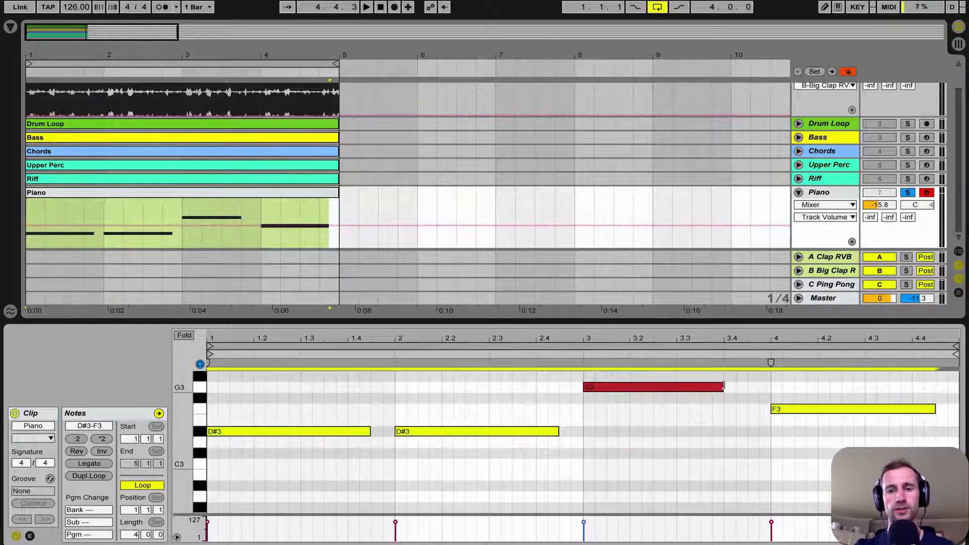
left_click_drag(724, 386, 747, 386)
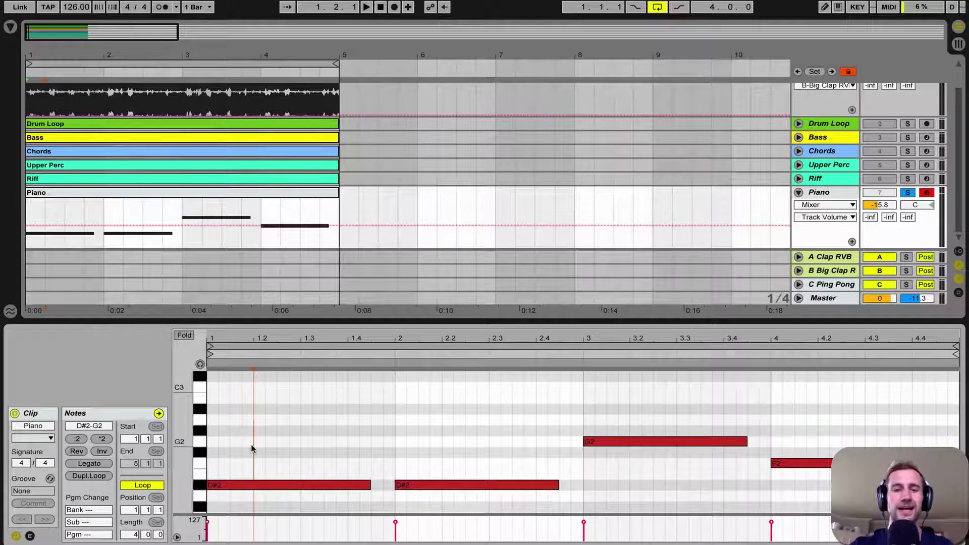
Stack copies of the bar 1 D#2 note at F2, G2, G#2, A#2, C3, D3 and D#3 to form a D# major scale.
left_click(222, 486)
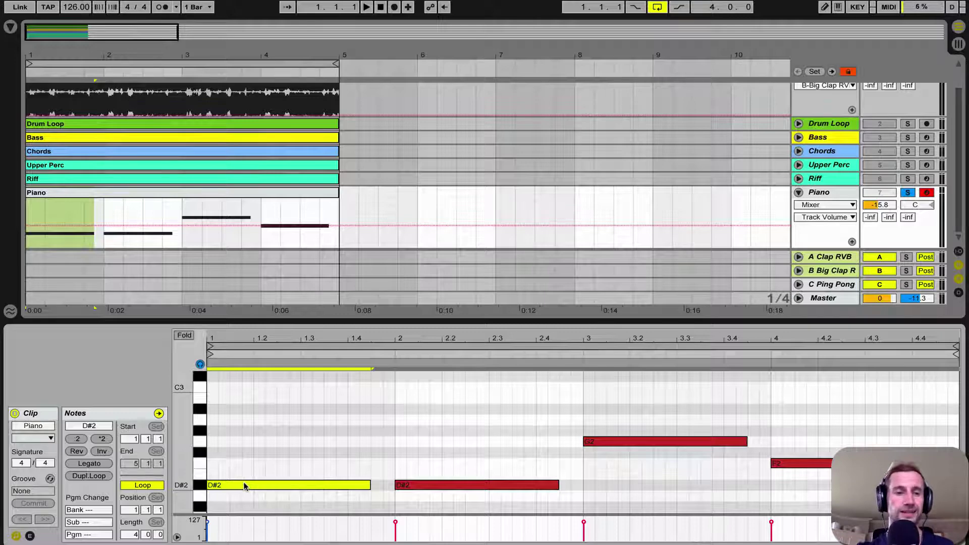
left_click_drag(244, 486, 245, 378)
Shorten the stacked scale notes to a sixteenth, place them just before bar 1, and fold the editor to the used pitches.
left_click(372, 505)
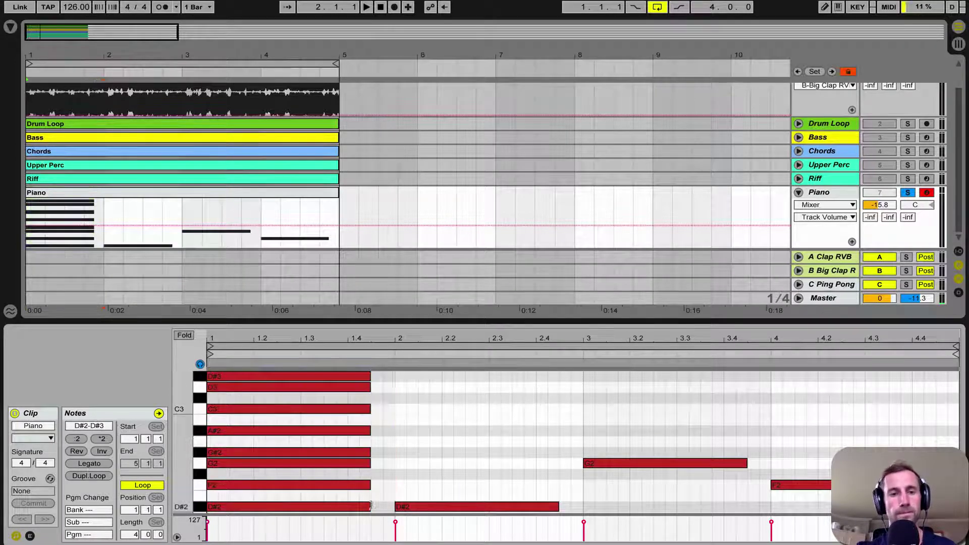
left_click_drag(372, 505, 235, 492)
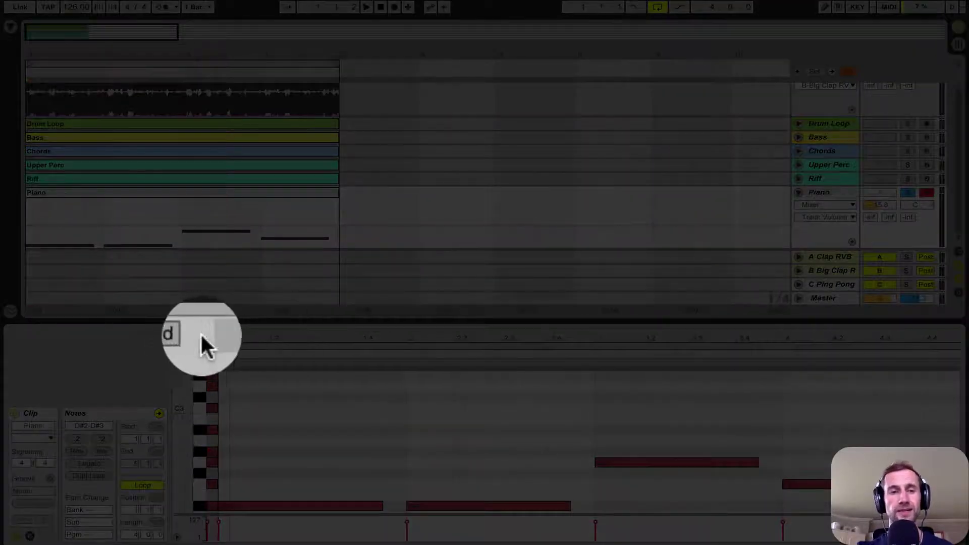
left_click(185, 335)
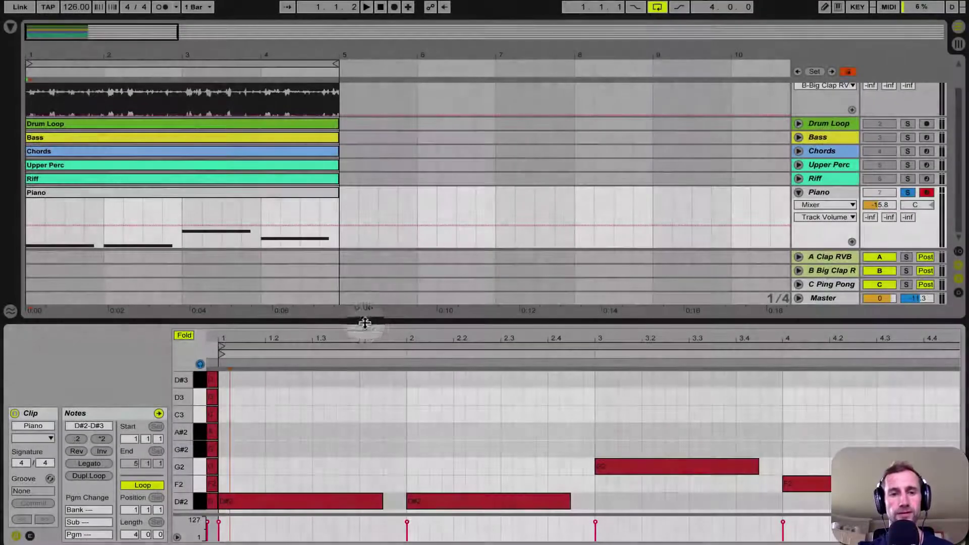
Enlarge the MIDI note editor and compare the four root notes with the scale notes before bar 1.
left_click_drag(365, 323, 365, 231)
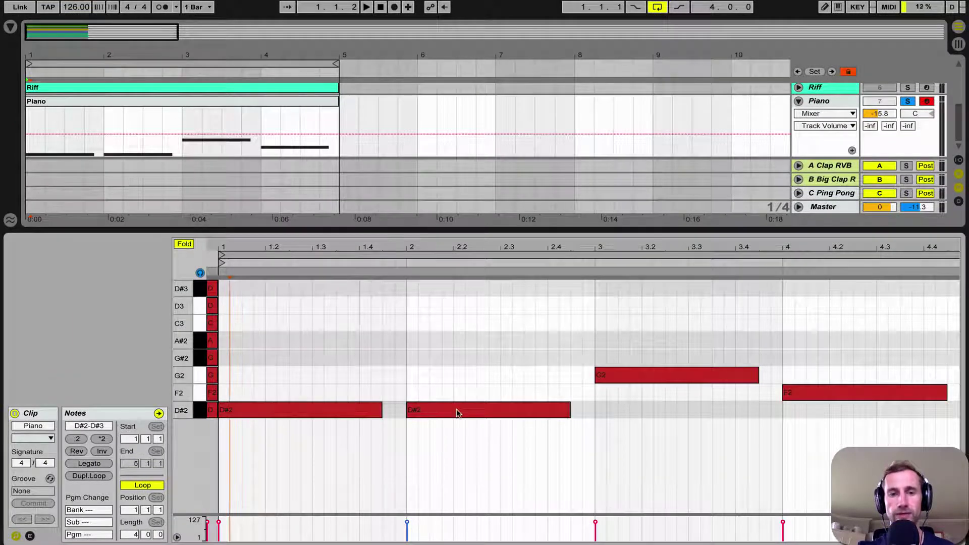
left_click(642, 373)
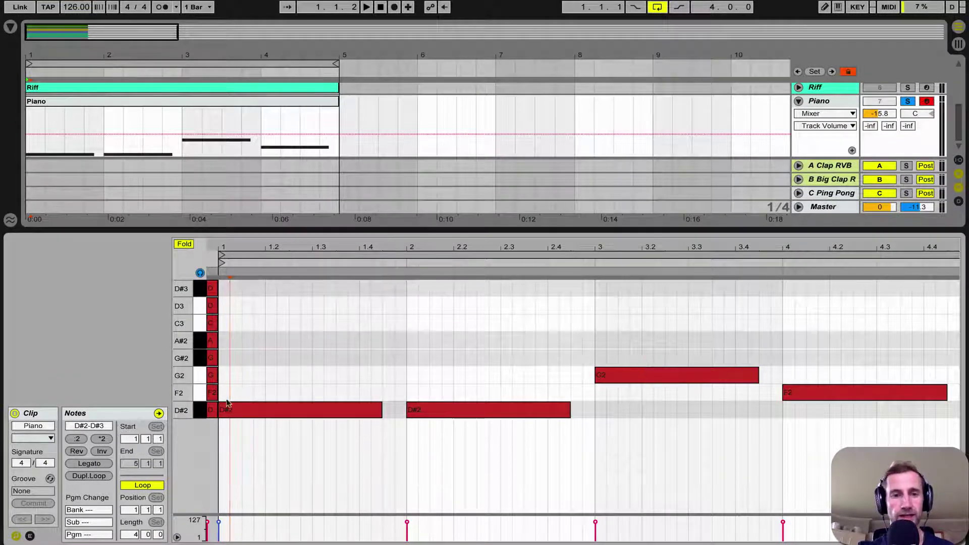
left_click(216, 414)
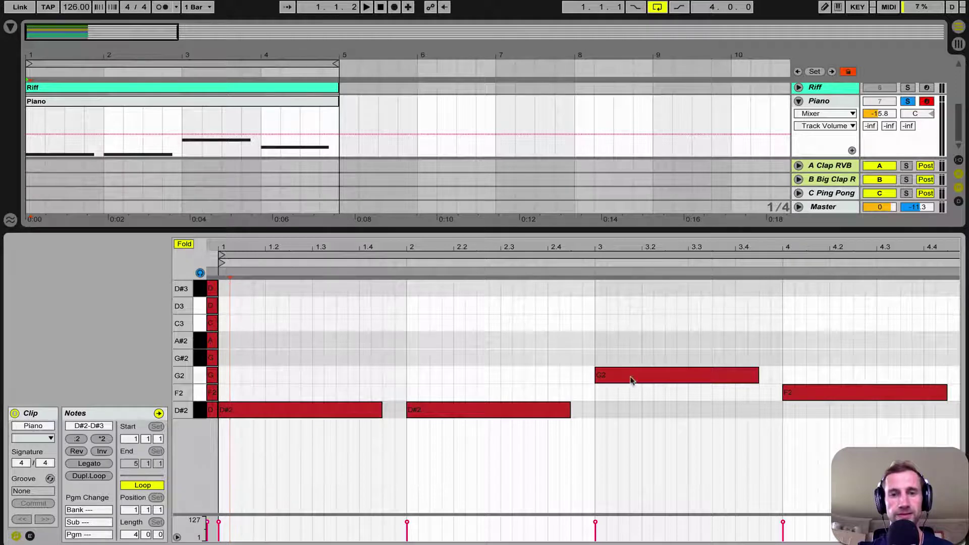
Try the bar 3 G2 note at F#2 against the folded scale, and move it back to G2.
left_click(185, 244)
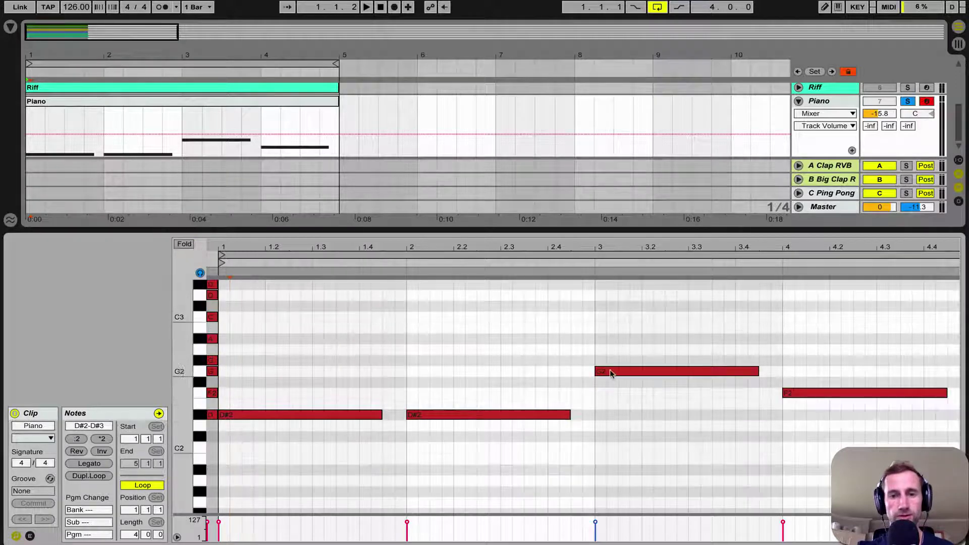
left_click(610, 371)
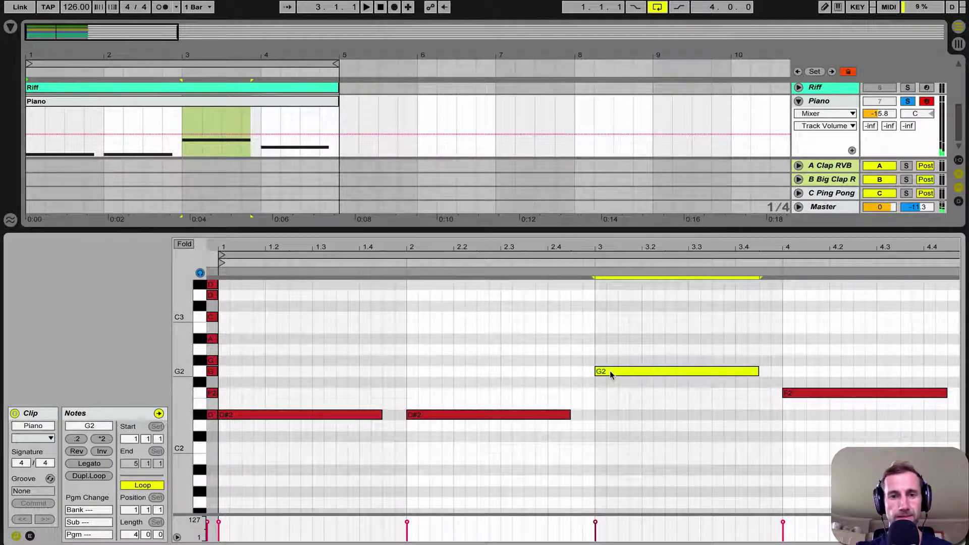
key("Down")
left_click(180, 244)
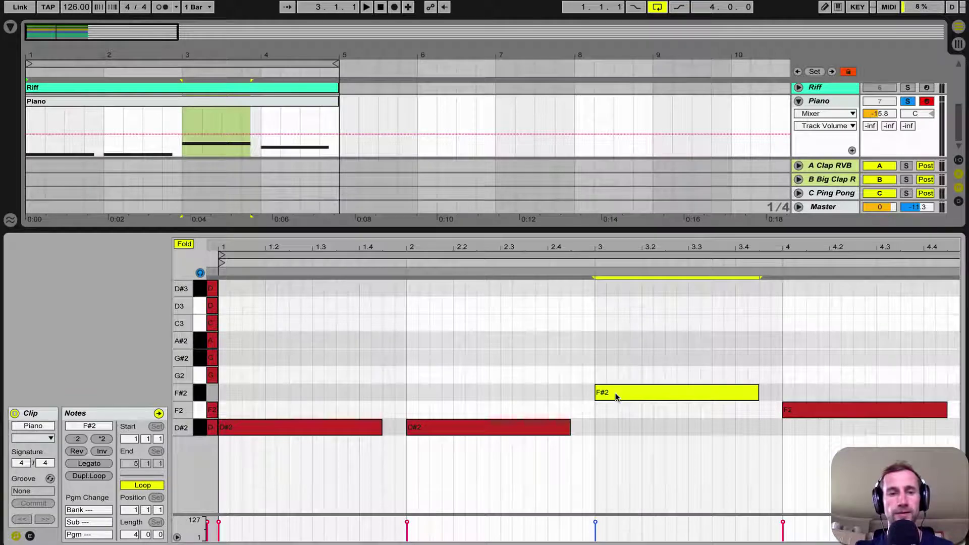
key("Up")
key("f")
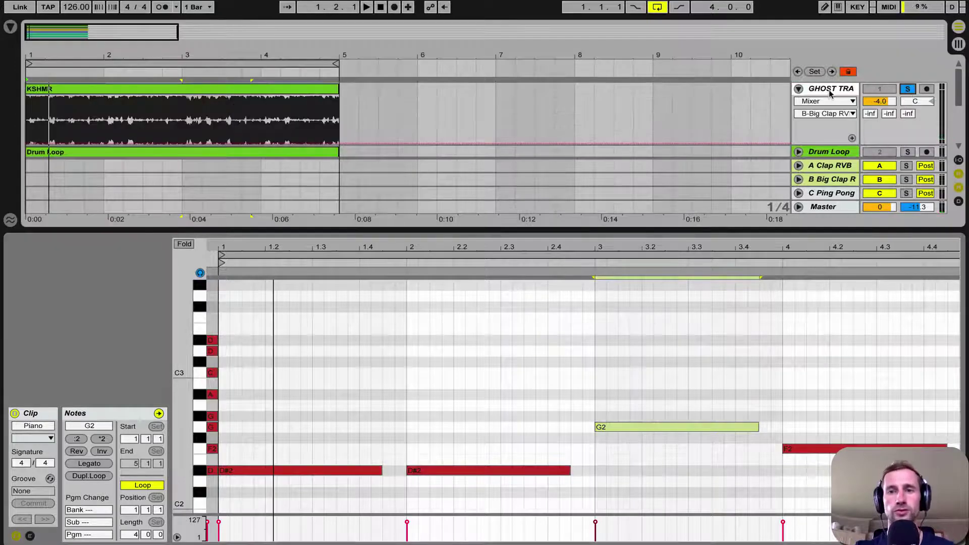
Listen to the soloed ghost track through bar 4, unsolo and collapse it, and return to the Piano track.
left_click(830, 91)
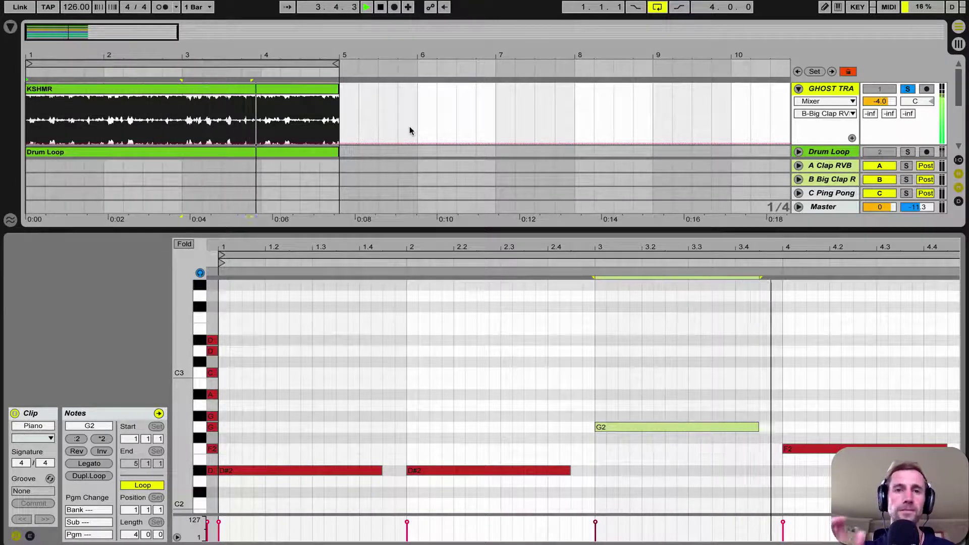
key("space")
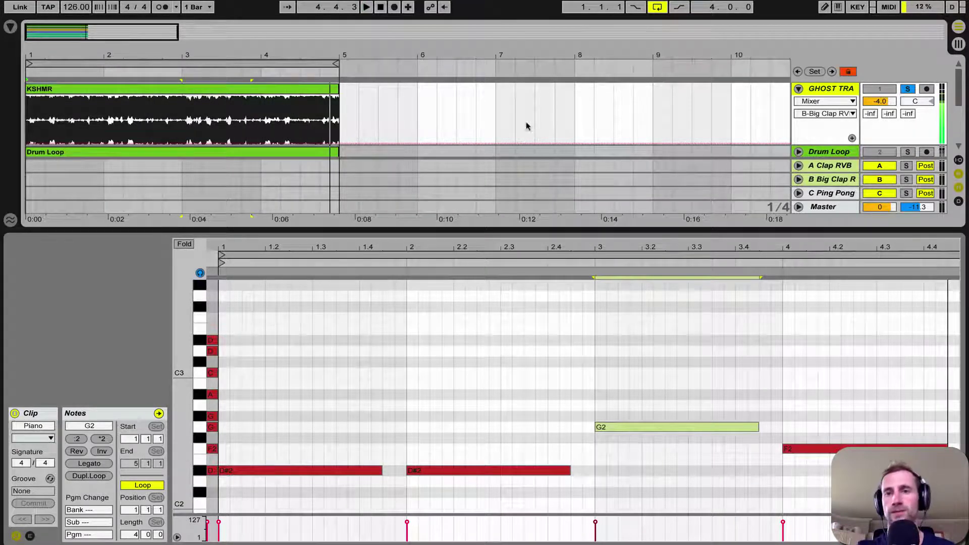
left_click(798, 89)
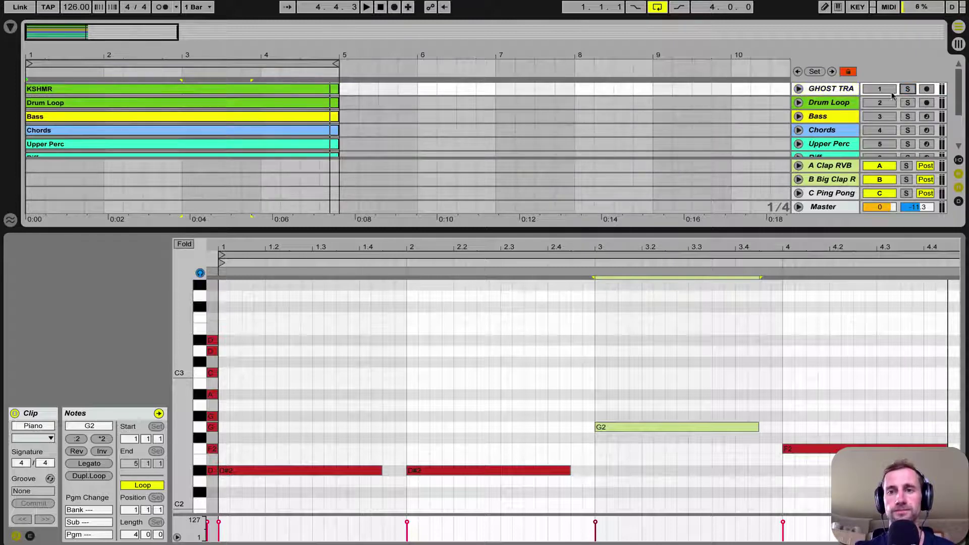
scroll(861, 116, "down", 4)
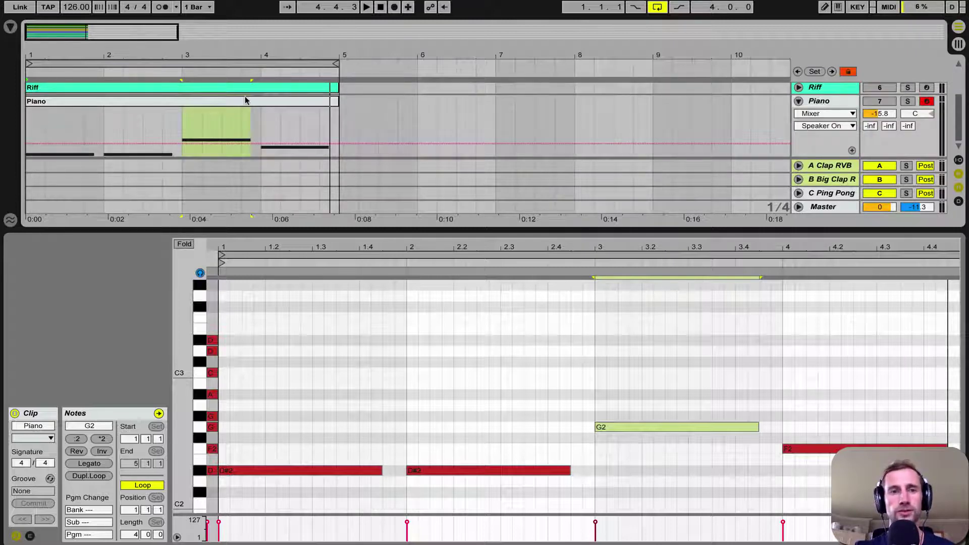
Copy the scale notes before bar 1 into further octaves to span D#0 to D#4, and fold the editor to the scale.
left_click(498, 400)
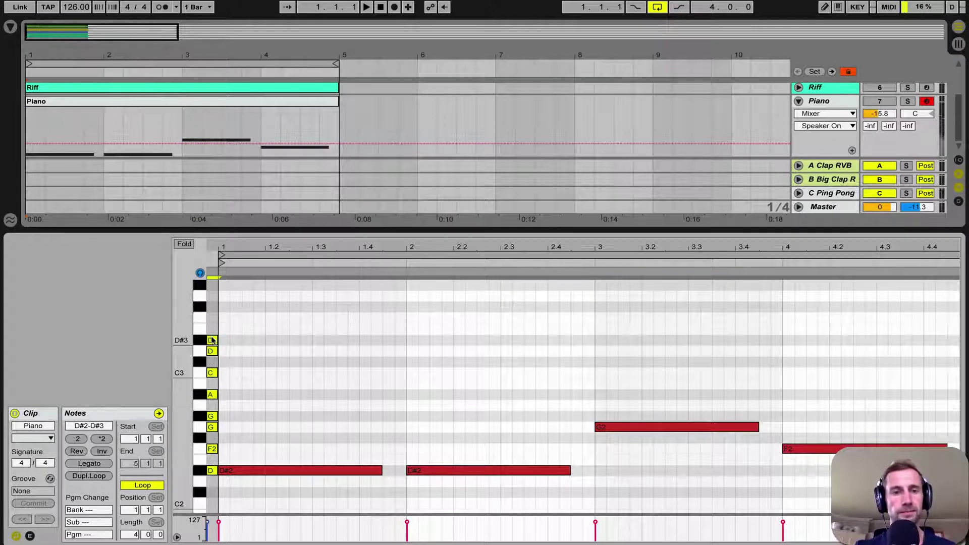
left_click(215, 416)
left_click_drag(216, 416, 214, 484)
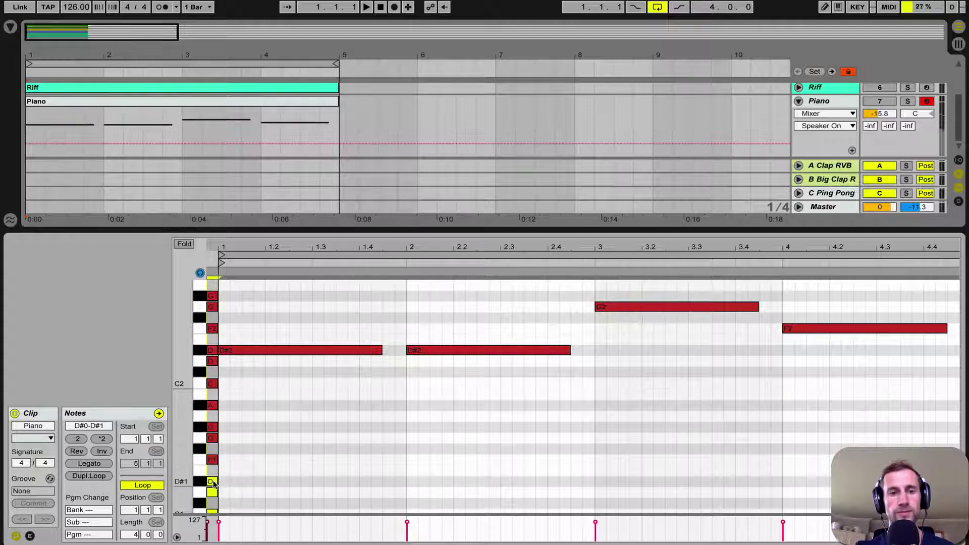
scroll(214, 484, "up", 5)
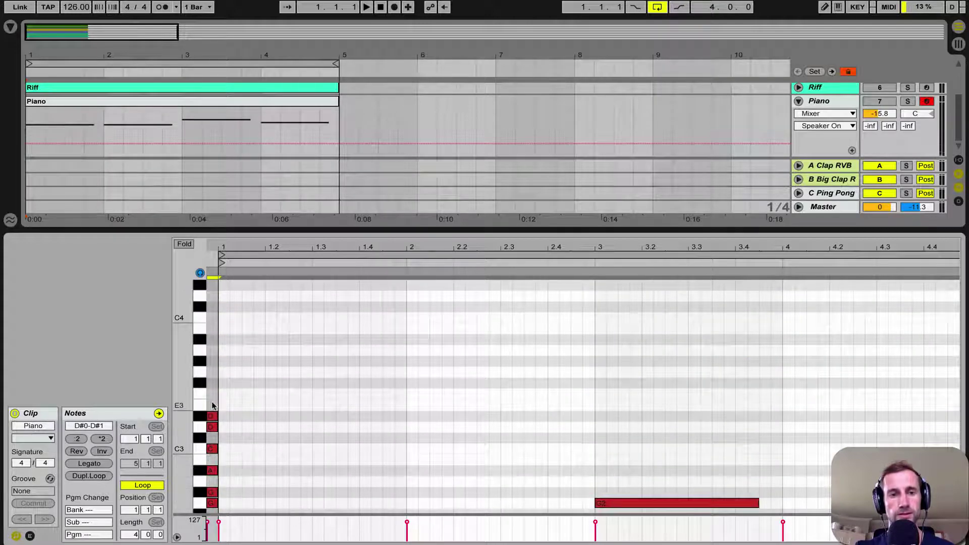
left_click_drag(213, 404, 217, 507)
scroll(216, 447, "down", 3)
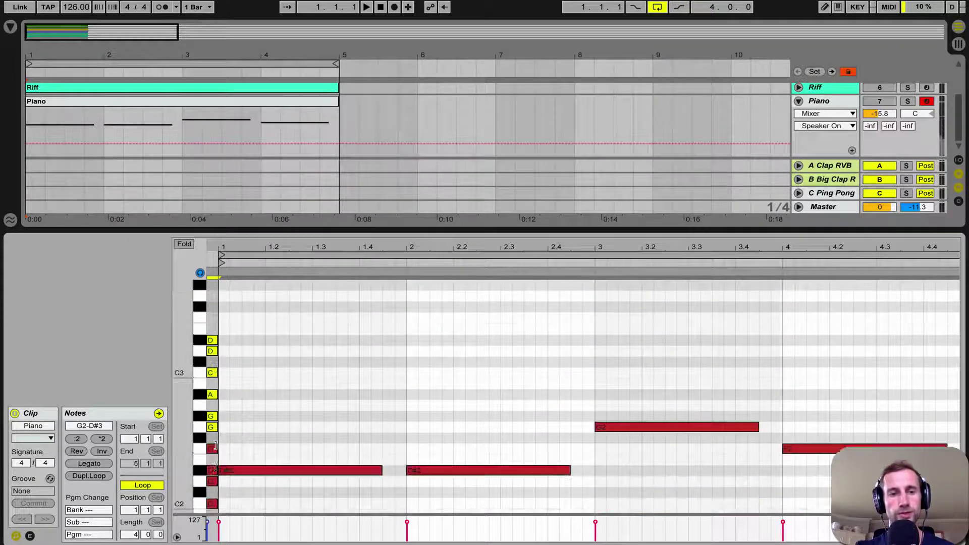
scroll(215, 445, "down", 1)
left_click_drag(213, 427, 212, 451)
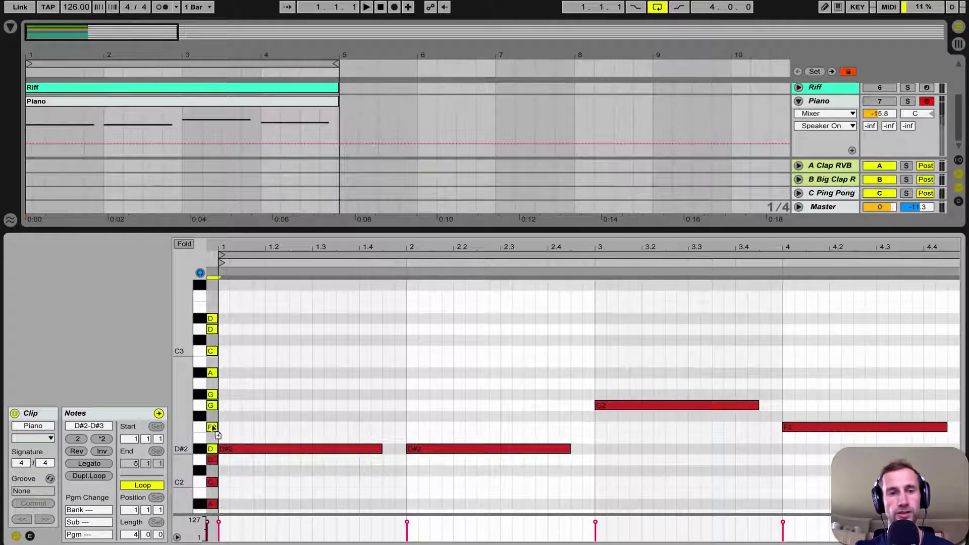
left_click(185, 245)
left_click_drag(275, 245, 276, 242)
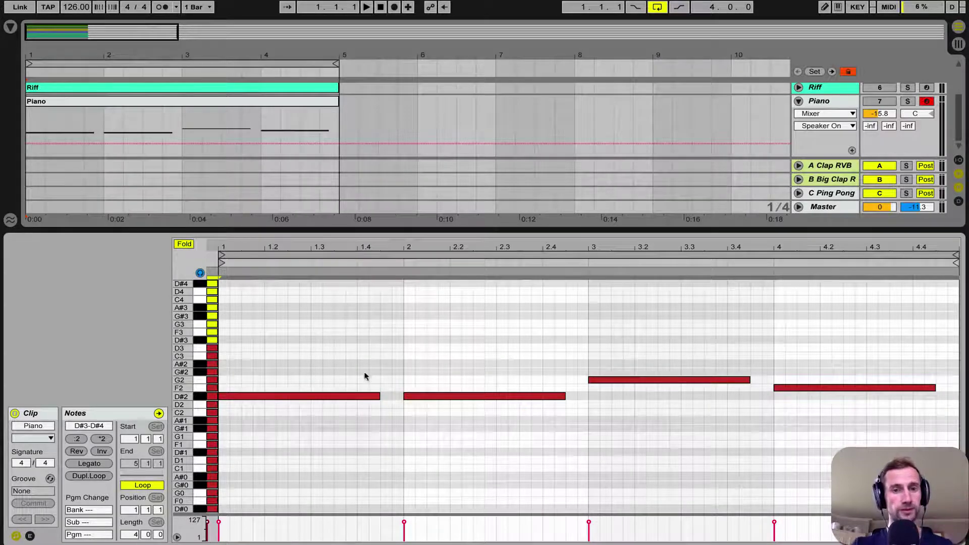
Transpose the four root notes down one octave to D#1, D#1, G1 and F1, and play the Piano track soloed.
left_click_drag(814, 434, 294, 351)
key("shift+Down")
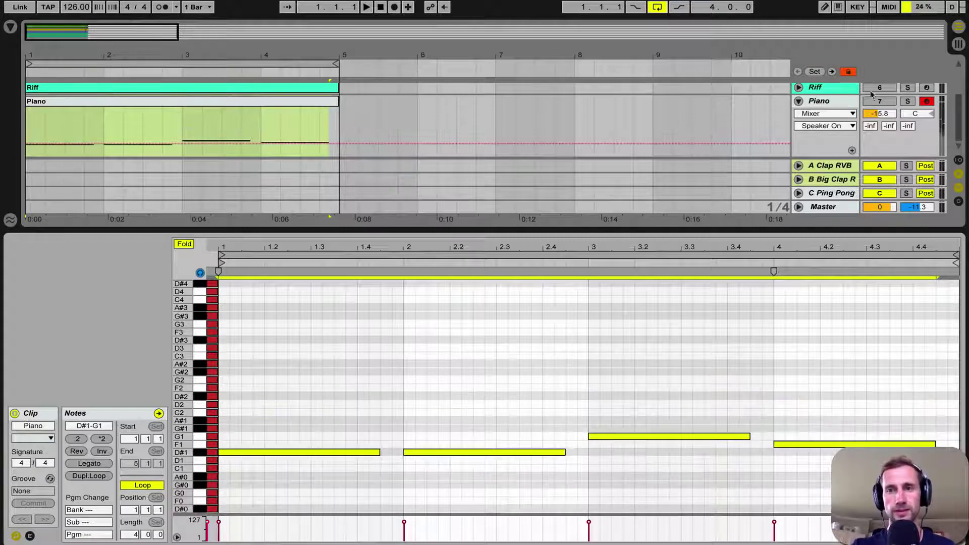
left_click(907, 101)
key("space")
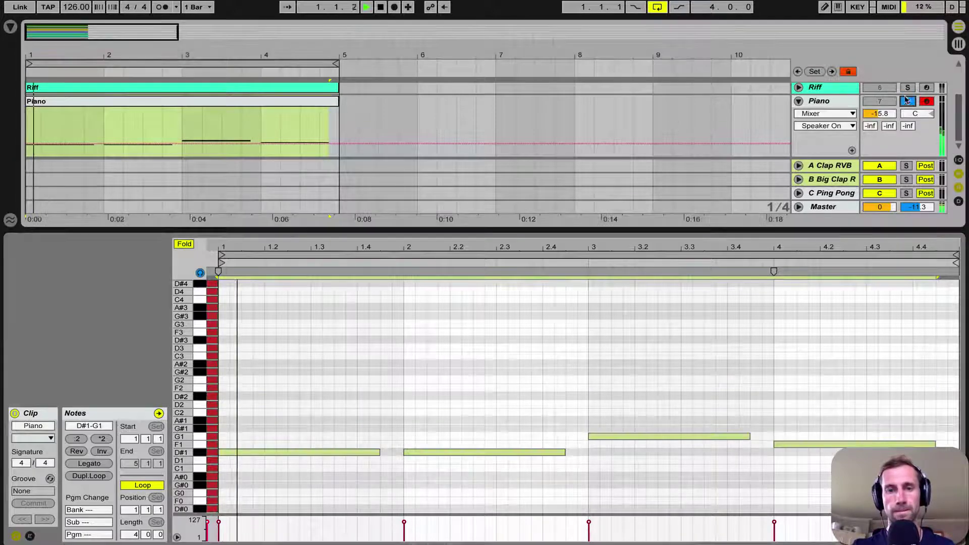
left_click(273, 407)
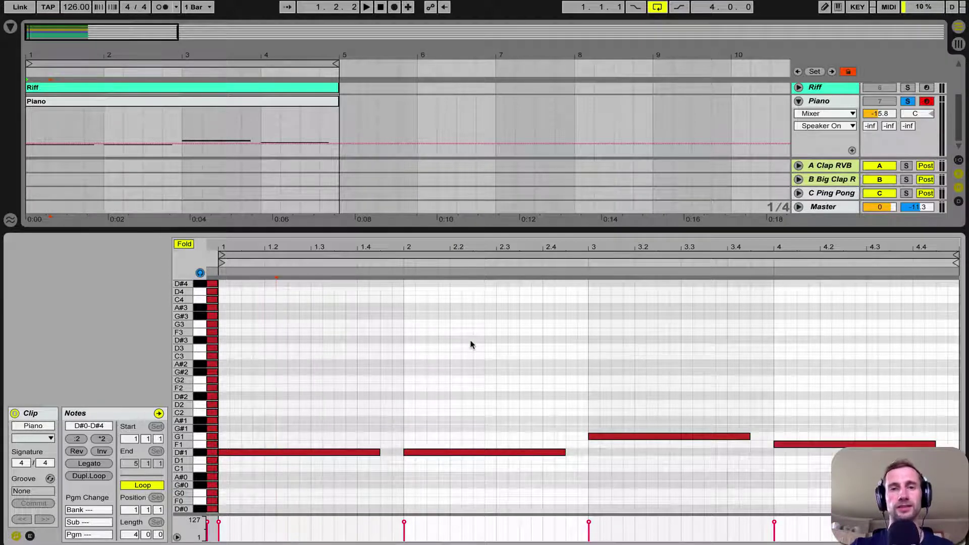
Solo the ghost track and listen to its chord rhythm.
scroll(528, 108, "up", 5)
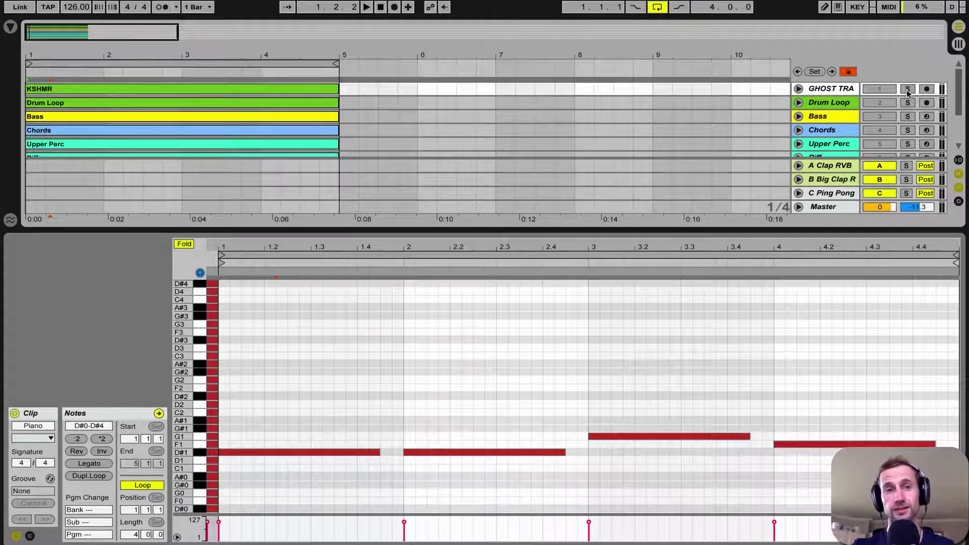
key("space")
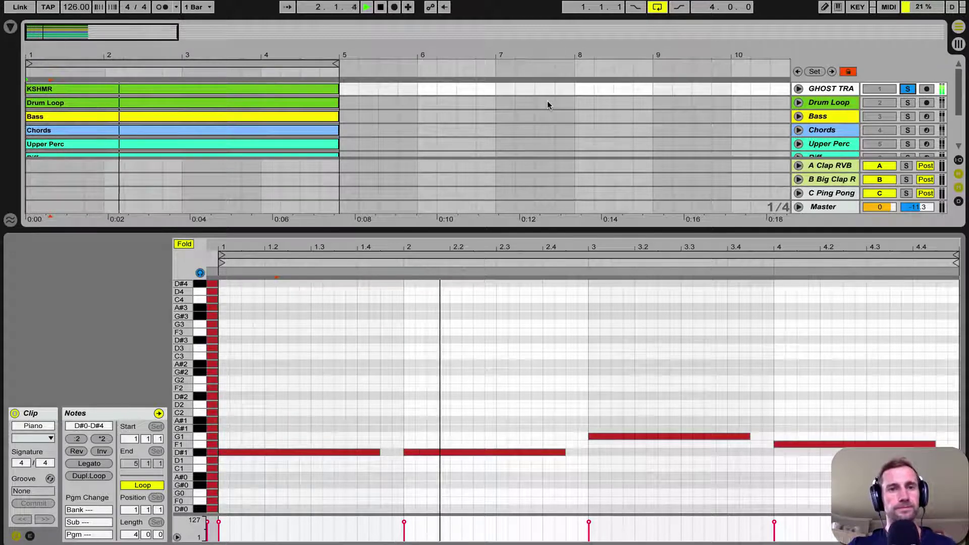
key("space")
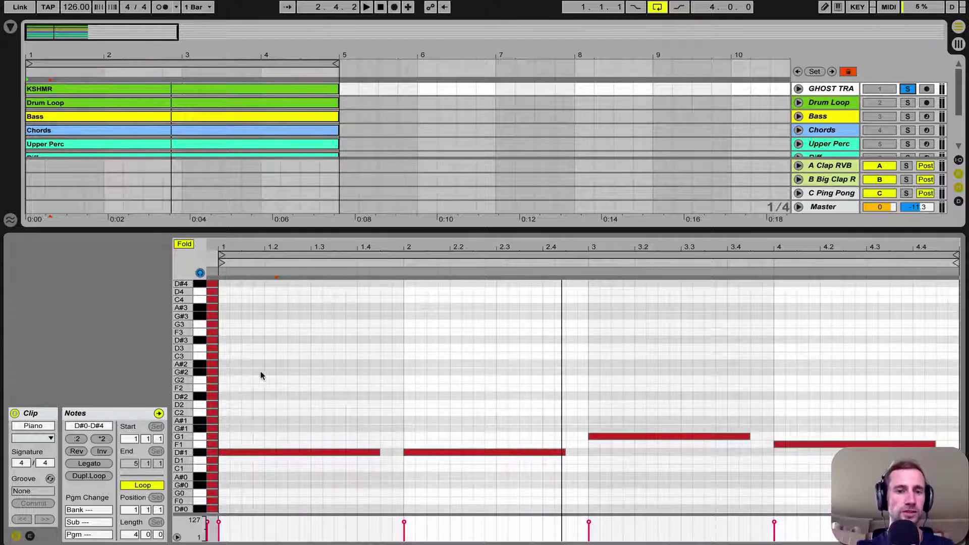
Add sixteenth D#2 notes at the start of bar 1 and three sixteenths after it, above the D#1 root.
left_click_drag(181, 361, 183, 374)
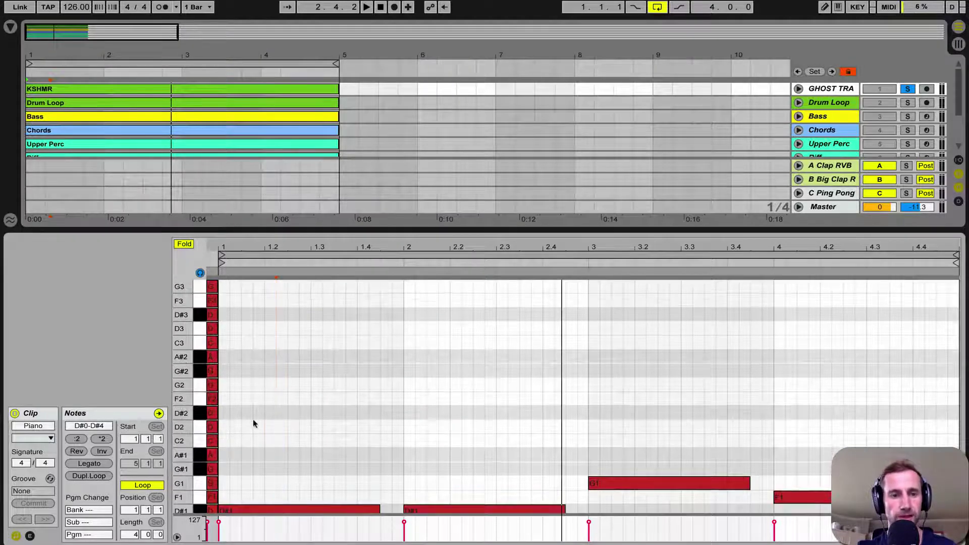
scroll(252, 422, "down", 1)
left_click(238, 497)
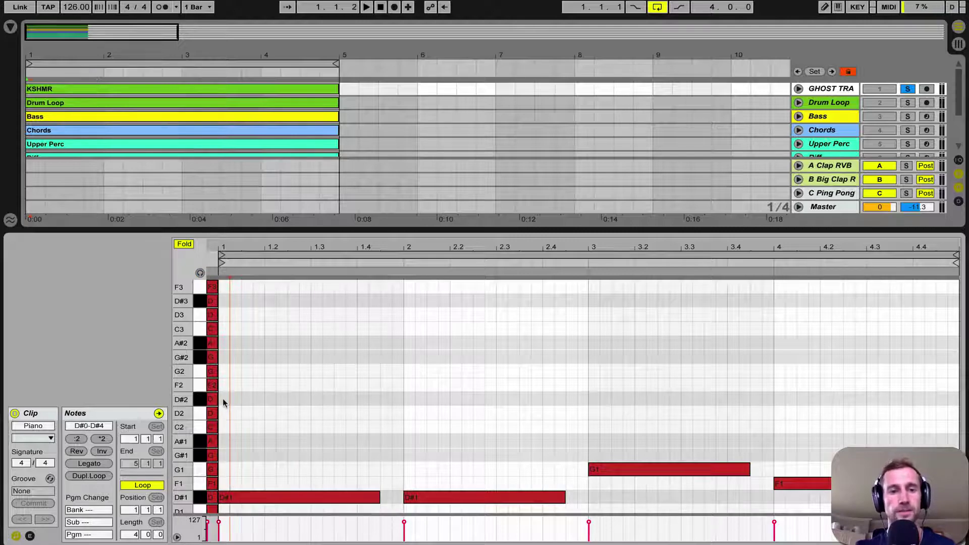
double_click(223, 399)
double_click(258, 398)
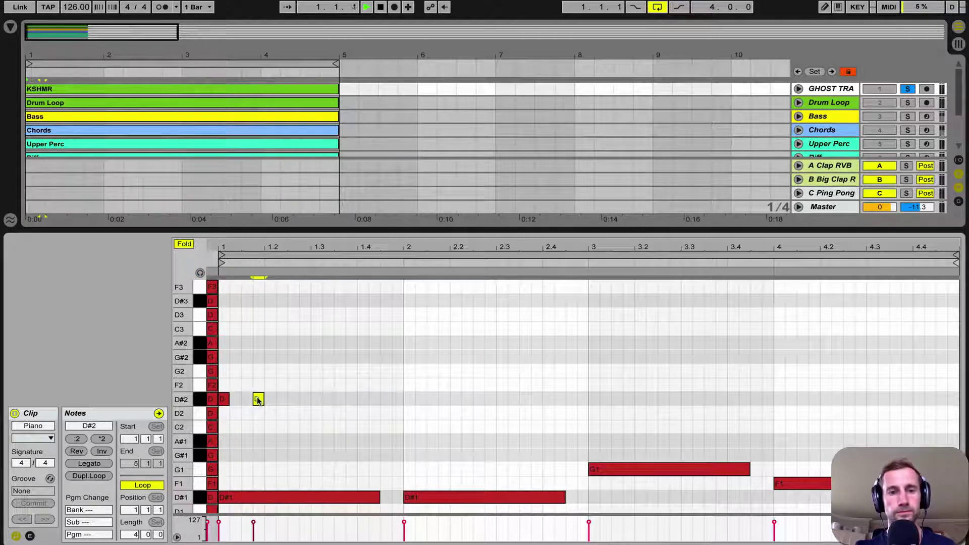
key("space")
Solo the Piano track and continue the bar 1 rhythm with D#2 notes at 1.2.3, 1.3.2 and 1.4.1, auditioning each addition.
scroll(892, 143, "down", 5)
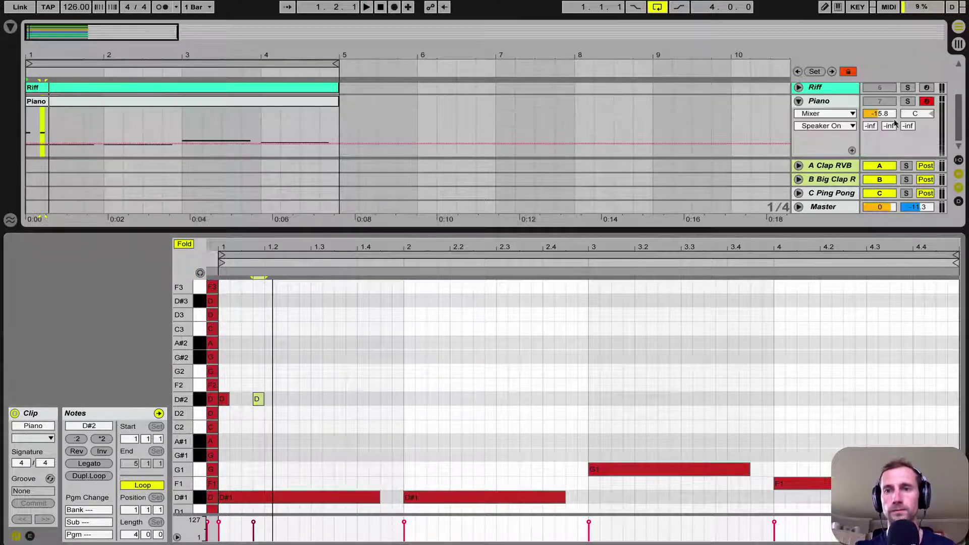
double_click(305, 398)
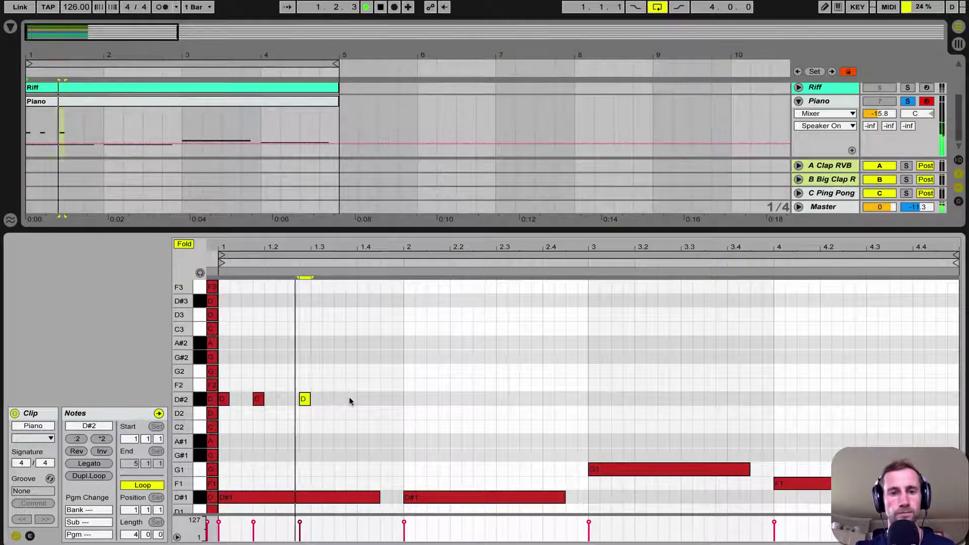
left_click_drag(306, 400, 304, 401)
key("space")
double_click(327, 399)
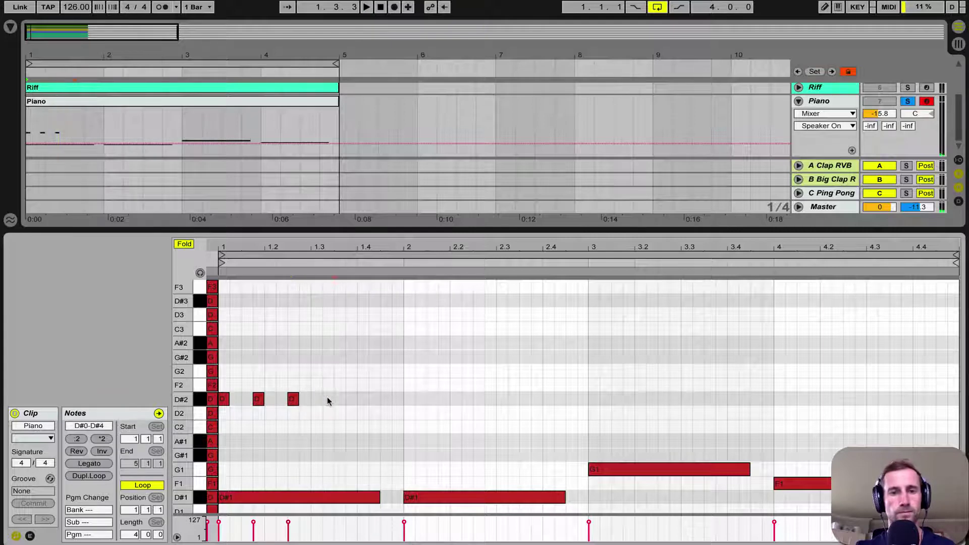
key("space")
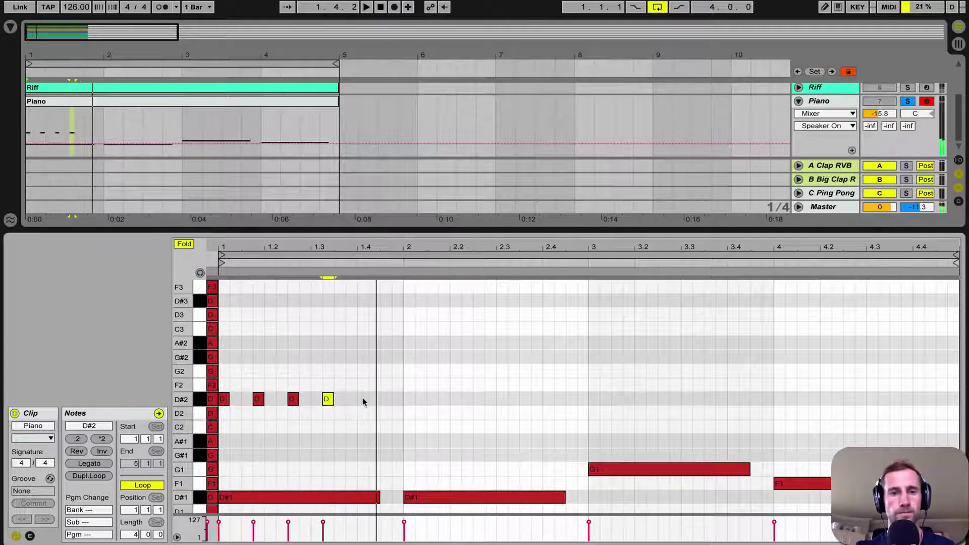
double_click(362, 399)
key("space")
Copy the five D#2 rhythm notes from bar 1 into bar 2 and align them to the start of the bar.
left_click_drag(401, 399, 306, 398)
left_click(205, 399)
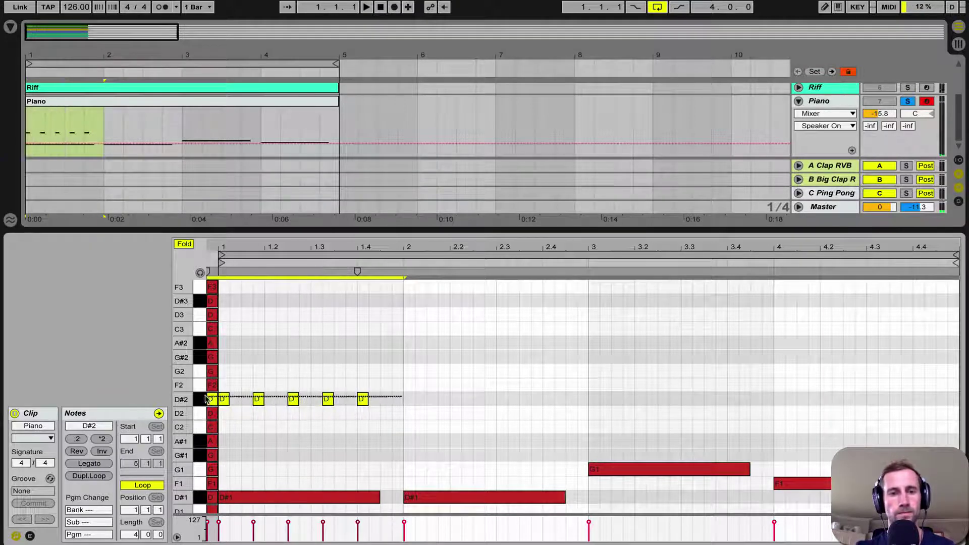
left_click(230, 388)
mouse_move(396, 402)
left_mouse_down()
mouse_move(226, 402)
mouse_move(422, 411)
mouse_move(559, 396)
left_mouse_up()
left_click(419, 404)
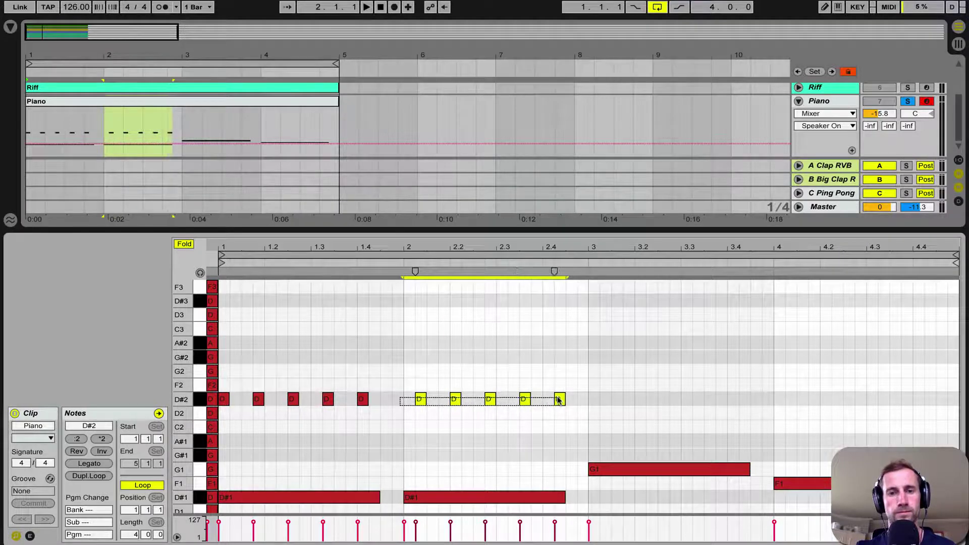
key("Left")
Duplicate the D#2 notes into bar 3, respace them onto beats 3.1, 3.2, 3.3 and 3.4, and delete the extra note before bar 4.
left_click(460, 428)
left_click_drag(400, 406, 552, 402)
key("ctrl+d")
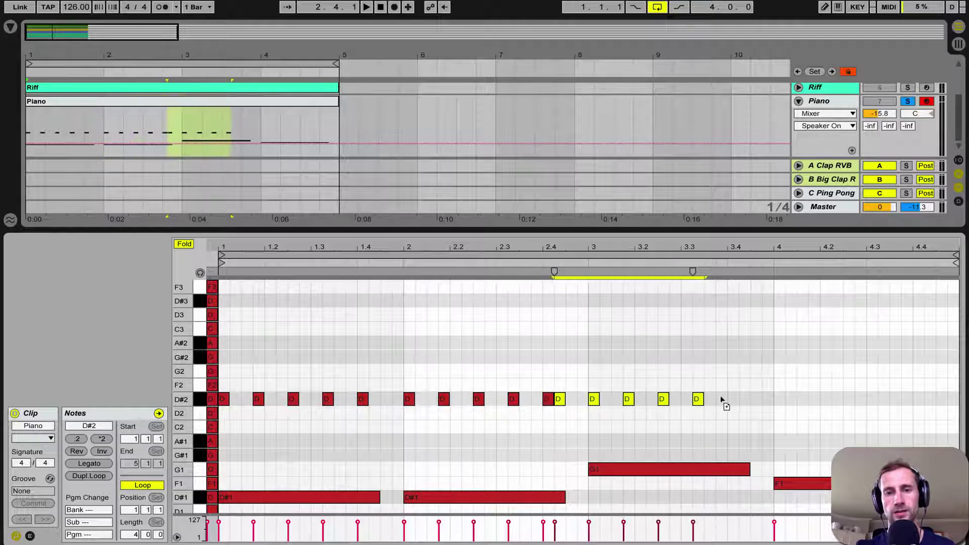
left_click_drag(734, 419, 720, 385)
left_click_drag(722, 399, 732, 400)
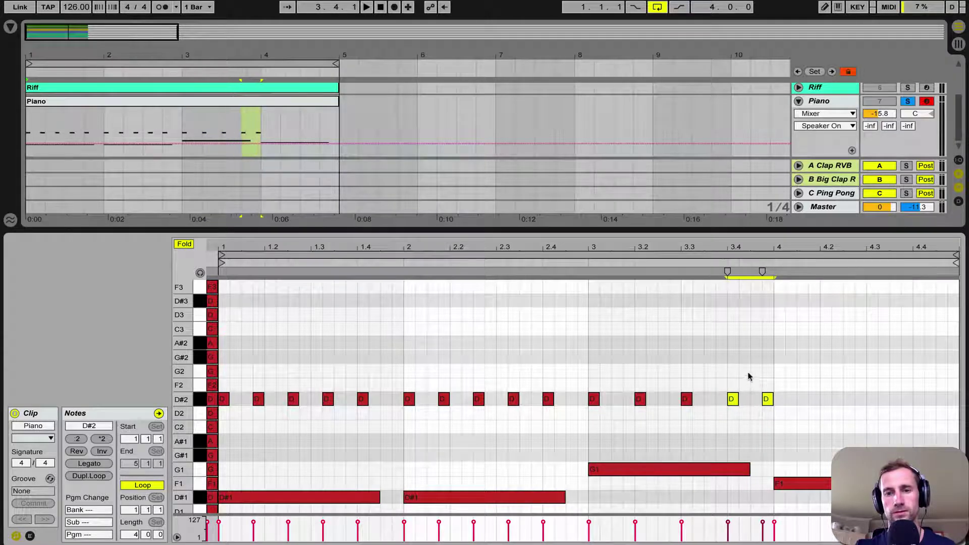
left_click(767, 399)
key("Delete")
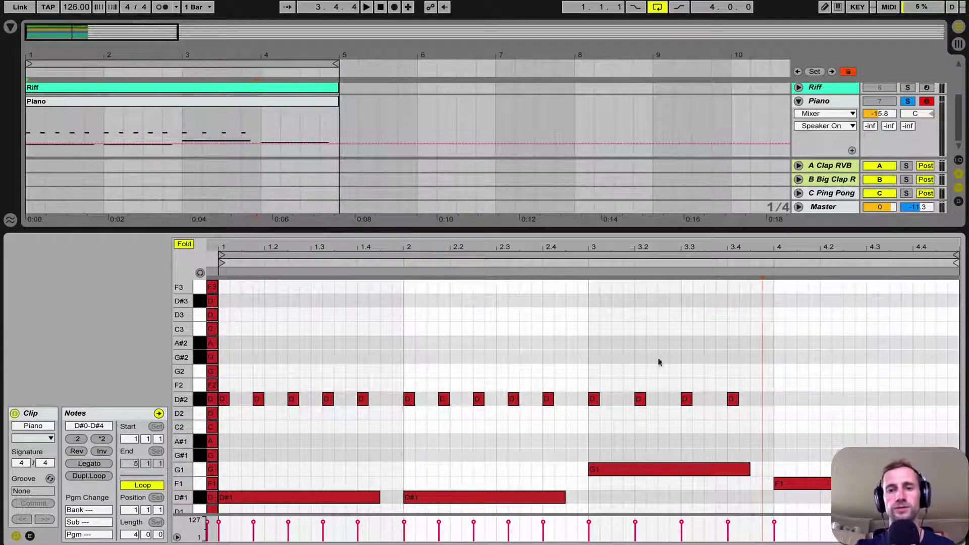
Play back bar 3 and copy the five-note D#2 rhythm into bar 4, aligned to the start of the bar.
key("space")
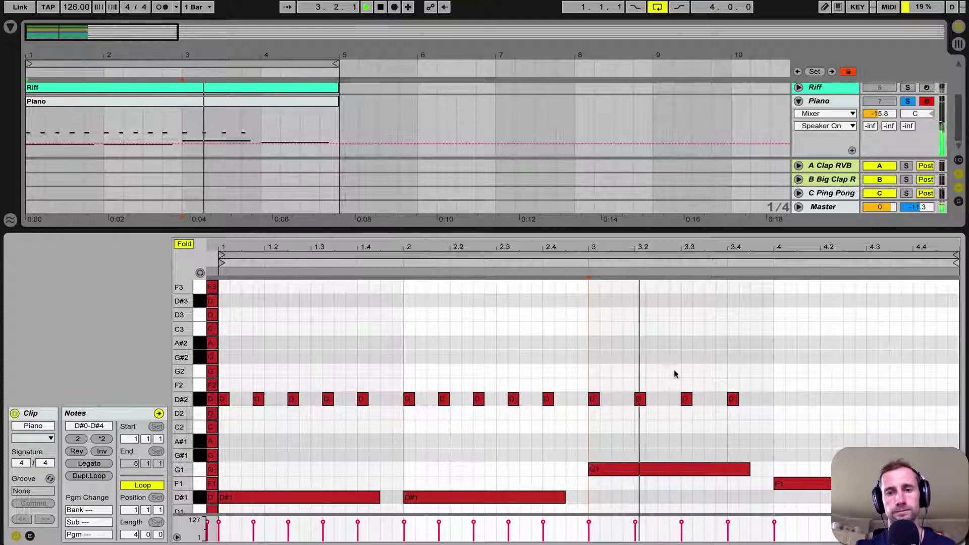
key("space")
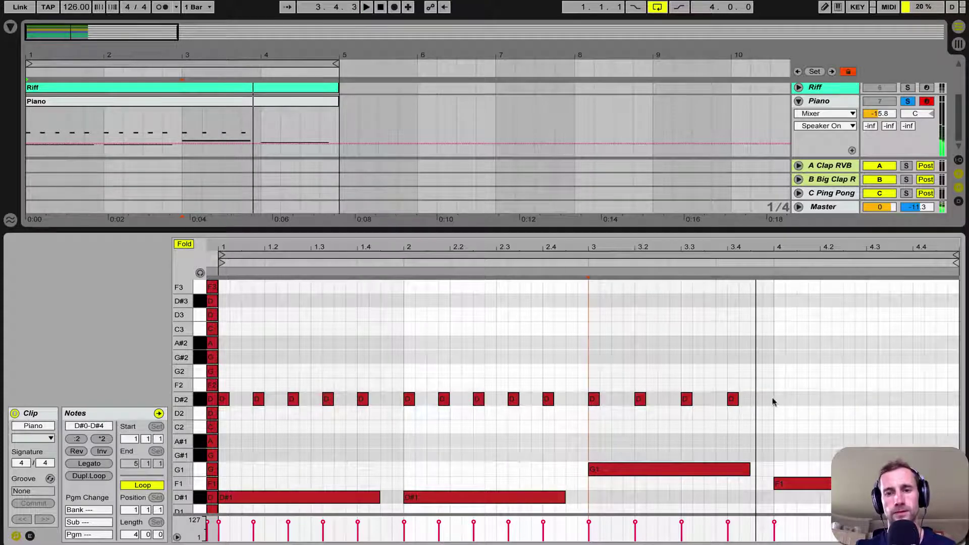
left_click(590, 399)
left_click_drag(580, 399, 781, 403)
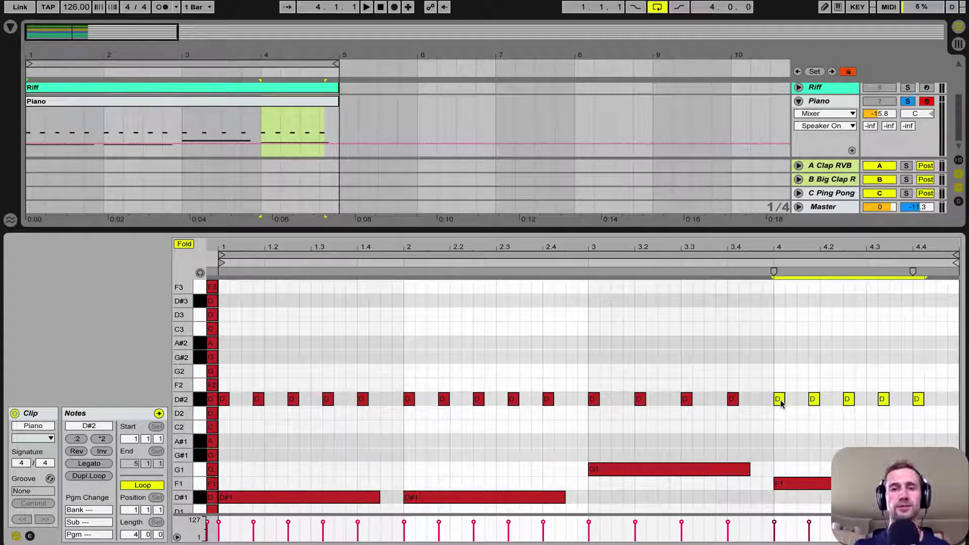
left_click(391, 371)
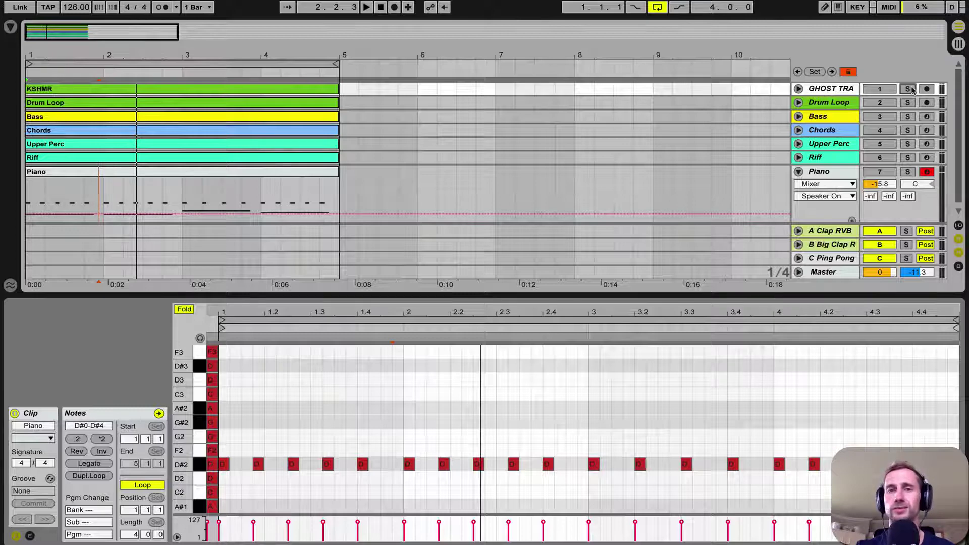
Listen to the soloed GHOST reference track and raise the last four D#2 notes of bar 1 to F2.
left_click(908, 90)
key("space")
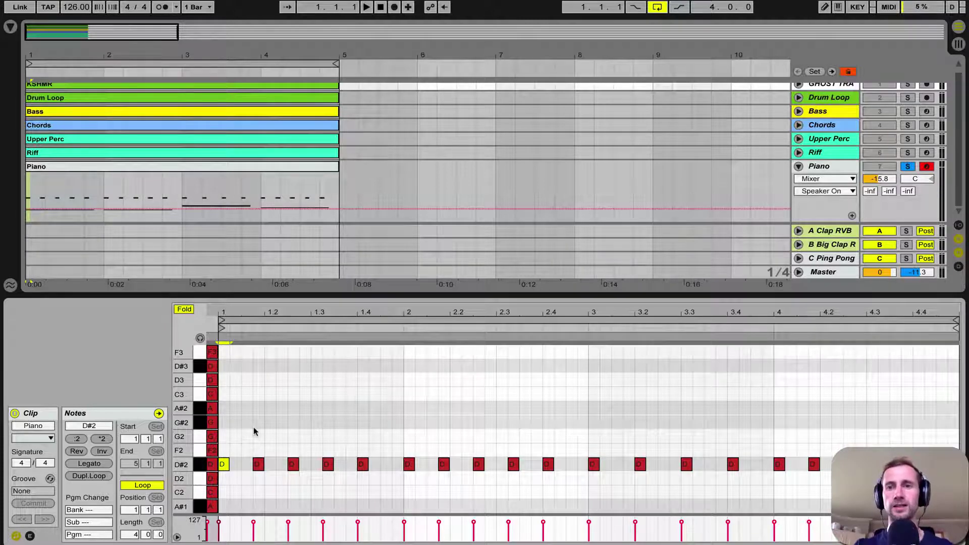
left_click(260, 409)
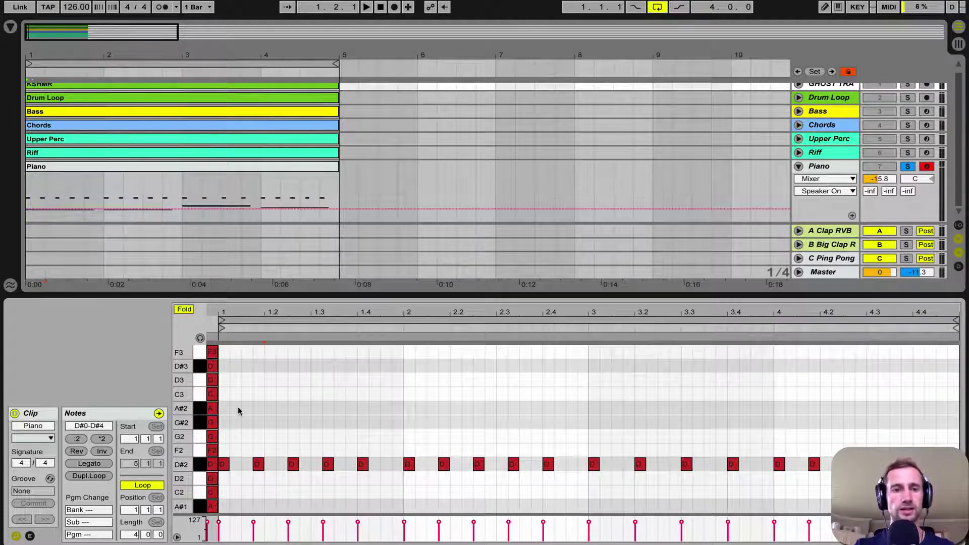
scroll(237, 407, "down", 3)
left_click(225, 422)
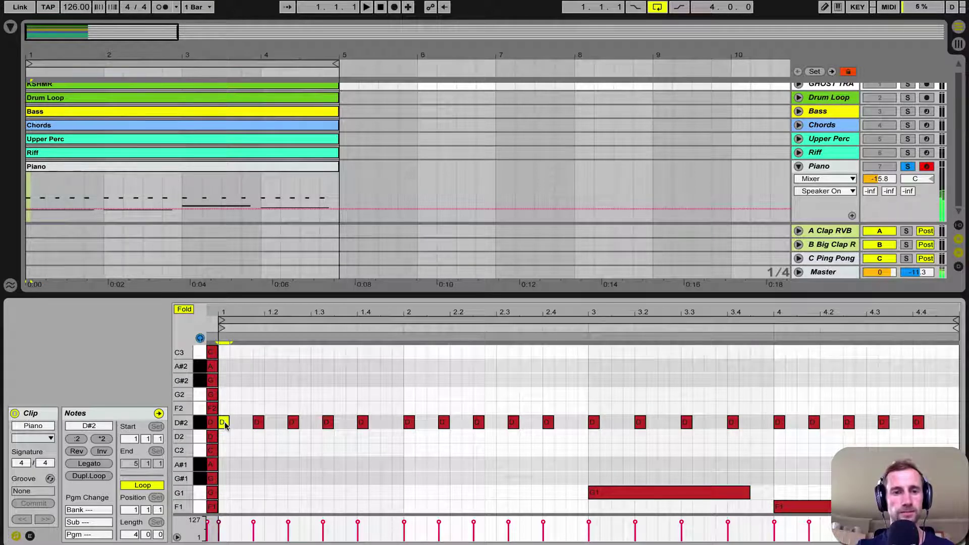
left_click_drag(248, 413, 363, 429)
key("Up")
key("Up")
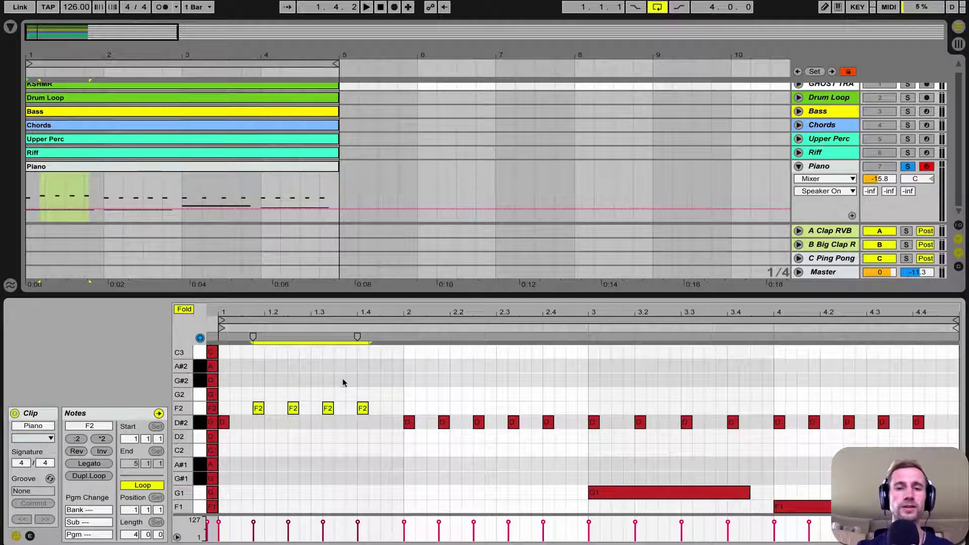
Raise the last four D#2 notes of bar 2 to F2 and play back the result.
left_click(400, 403)
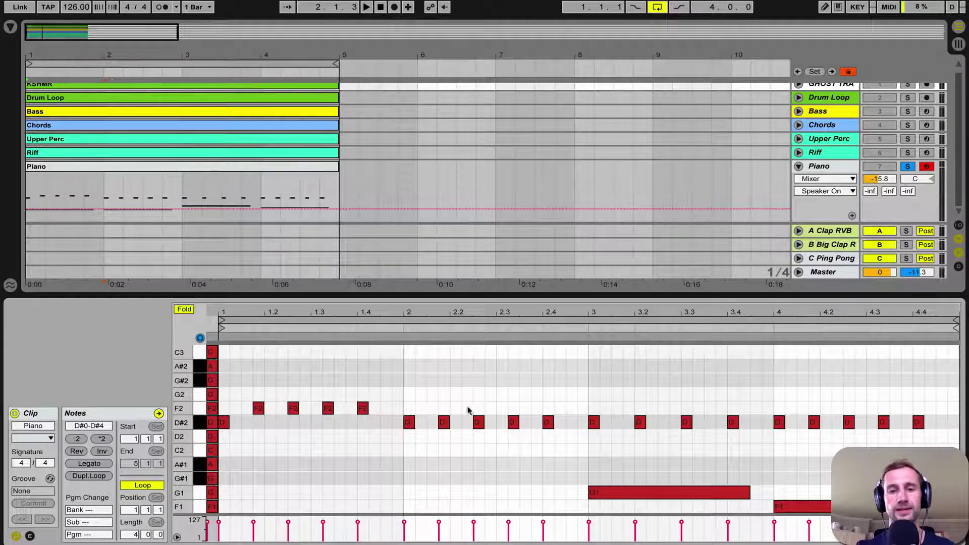
mouse_move(426, 410)
left_mouse_down()
mouse_move(517, 410)
mouse_move(436, 418)
left_mouse_up()
key("Up")
key("Up")
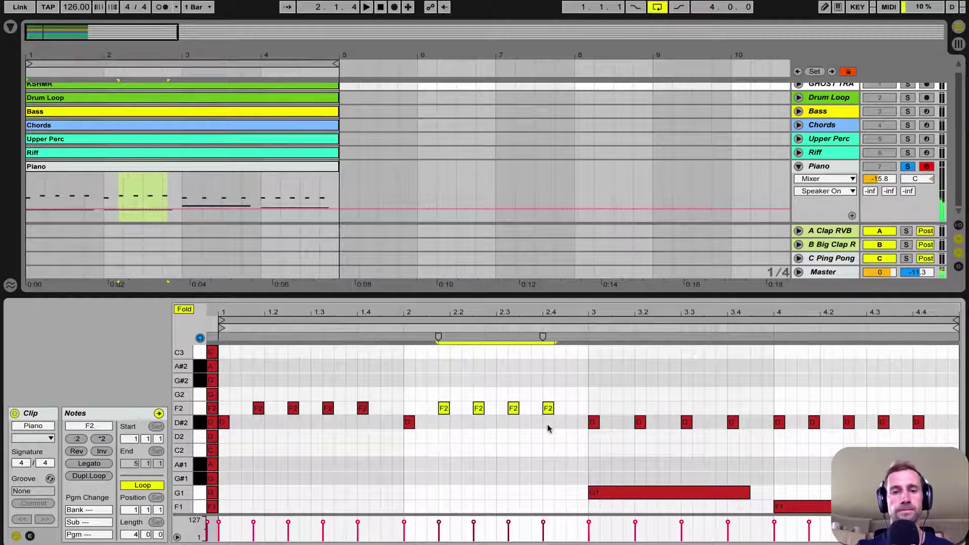
key("space")
left_click(564, 426)
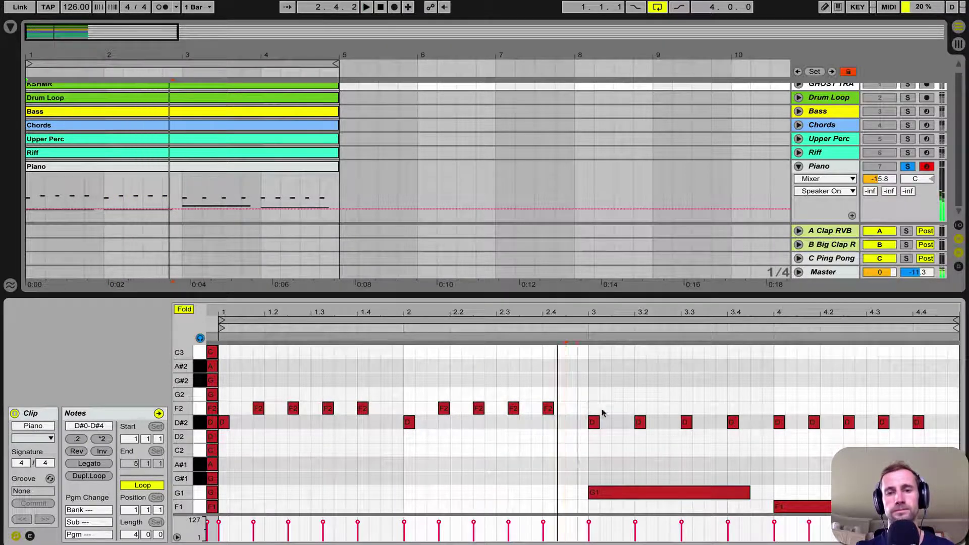
key("space")
Raise the four D#2 rhythm notes in bar 3 to G2.
left_click_drag(583, 410, 682, 410)
left_click(732, 422, "shift")
key("Up")
key("Up")
key("Up")
key("Up")
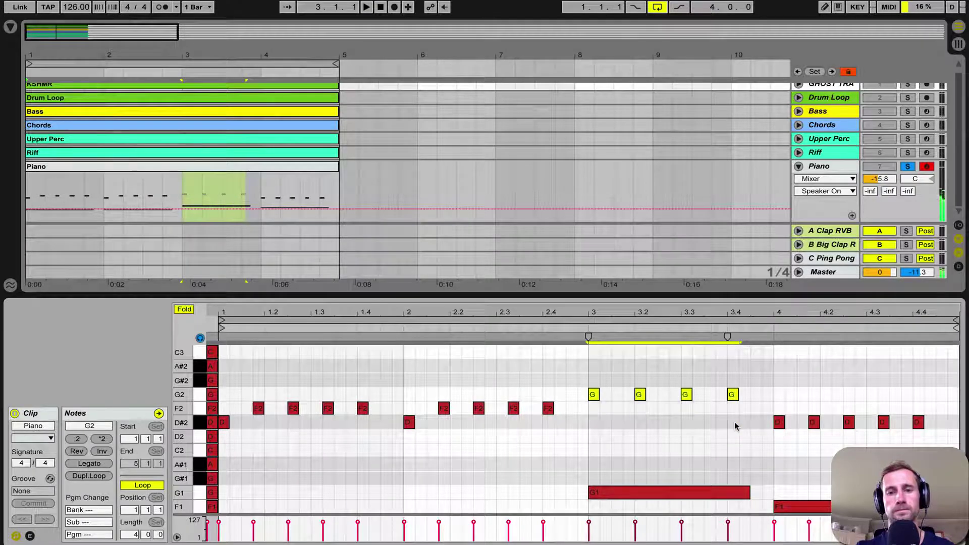
Raise the five D#2 rhythm notes in bar 4 to F2.
left_click_drag(756, 422, 921, 423)
key("Up")
key("Up")
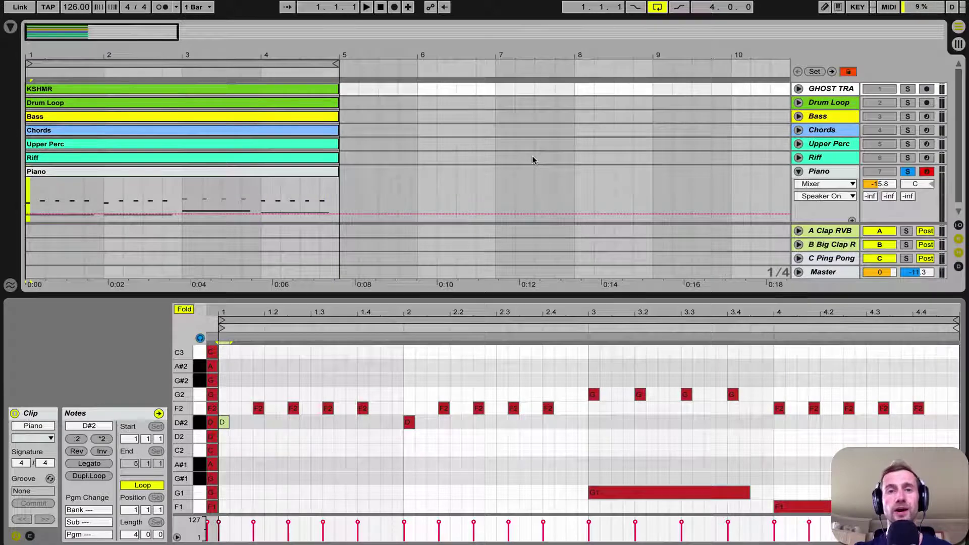
Add a sixteenth A#1 note below the D#2 at the start of bar 1 and listen to the soloed GHOST reference track.
left_click(228, 400)
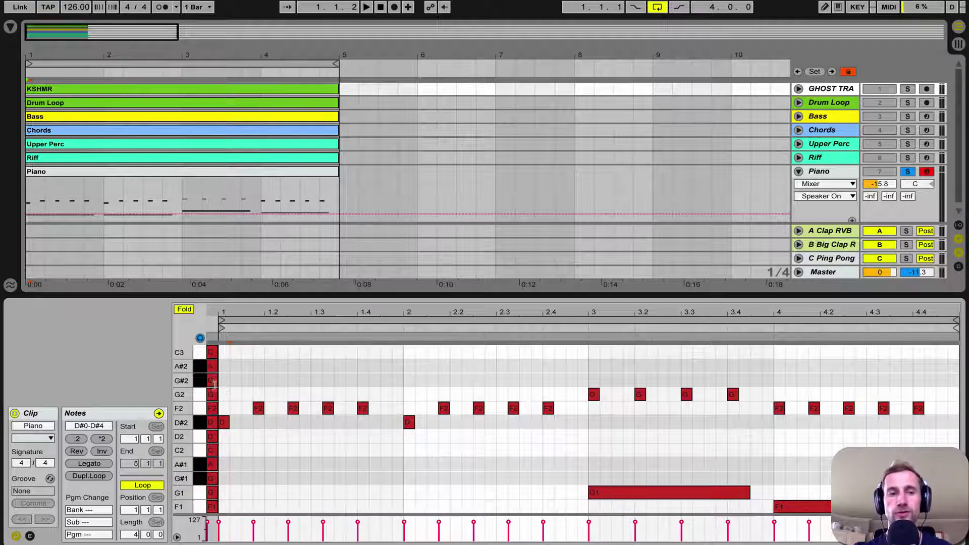
left_click(224, 422)
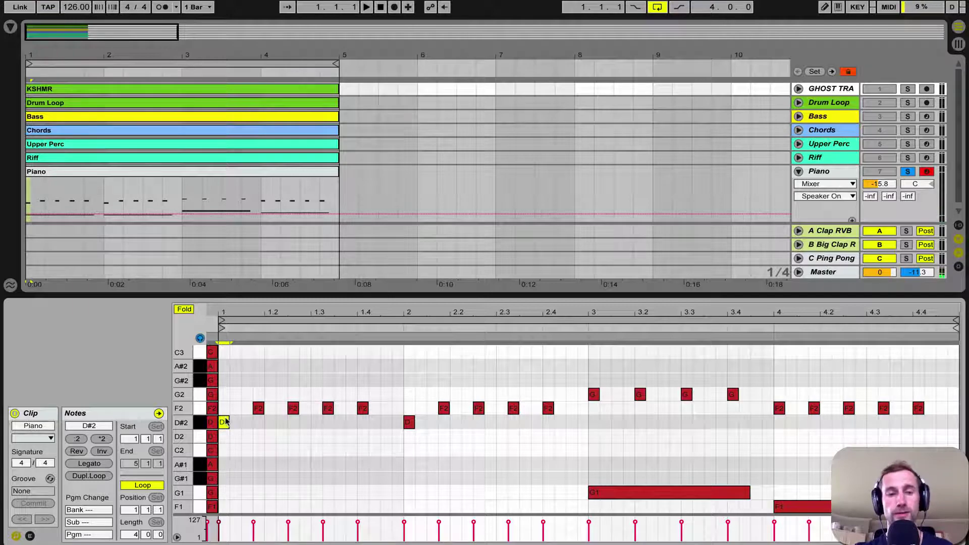
left_click(907, 90)
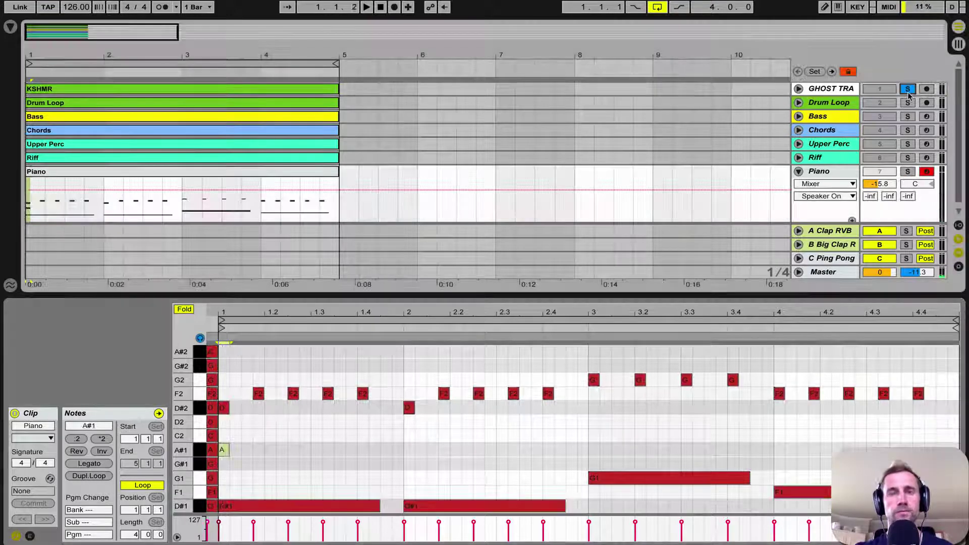
key("space")
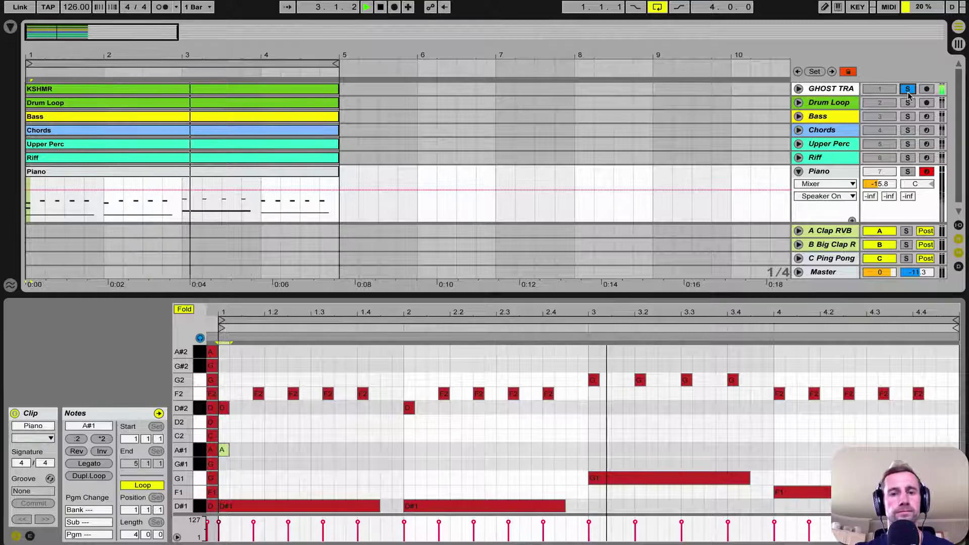
key("space")
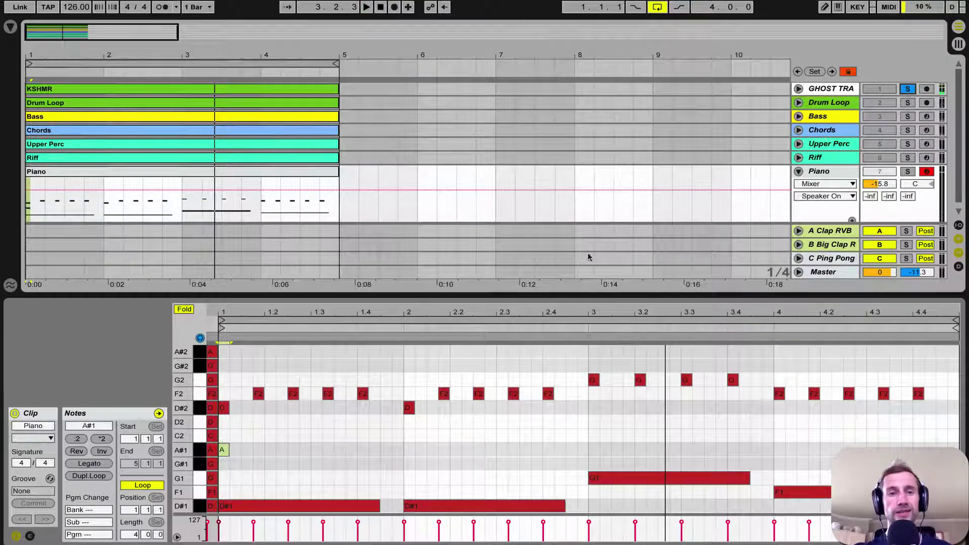
Solo the Piano track, repeat the A#1 note across the five-note rhythm of bar 1, and duplicate those notes into bar 2.
left_click(252, 446)
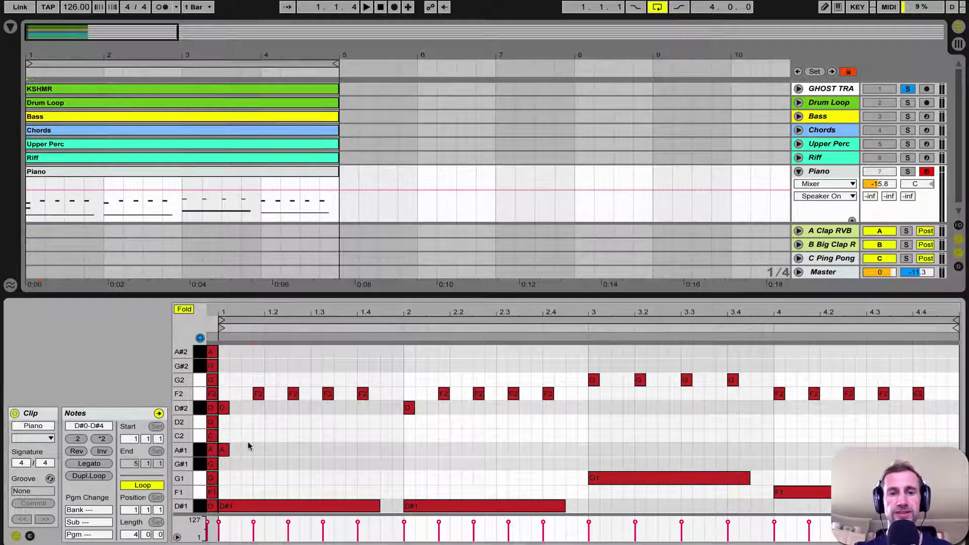
left_click(93, 171)
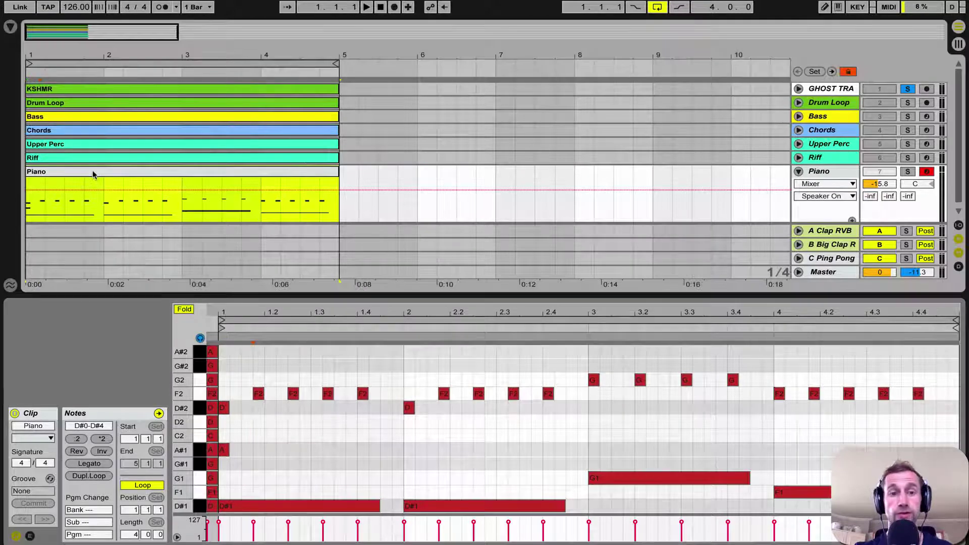
left_click(223, 450)
left_click(911, 172)
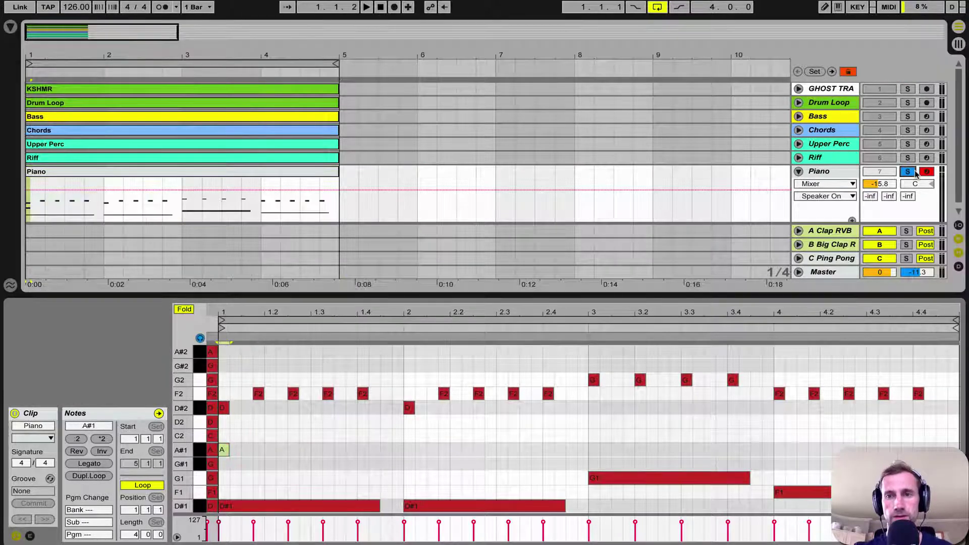
left_click(224, 451)
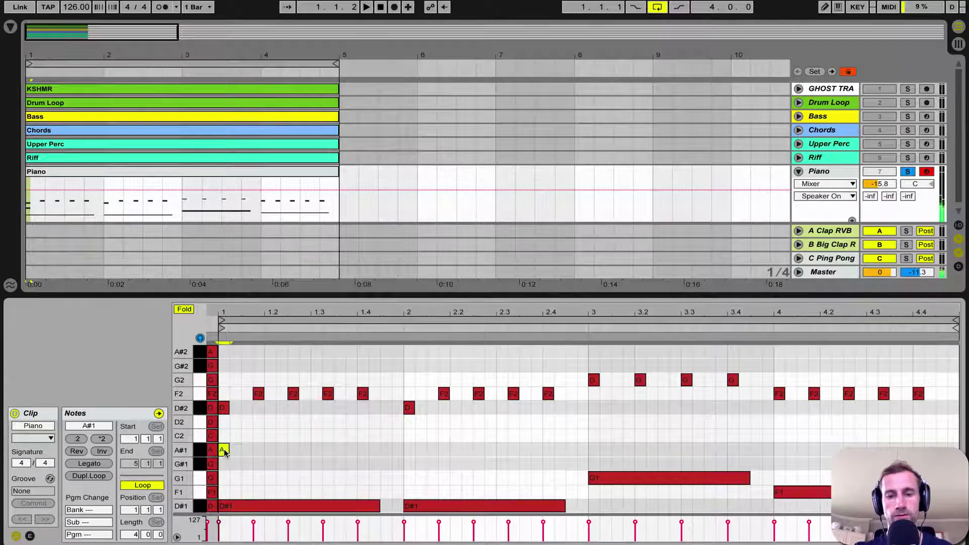
mouse_move(223, 451)
left_mouse_down()
mouse_move(397, 453)
mouse_move(222, 451)
left_mouse_up()
key("space")
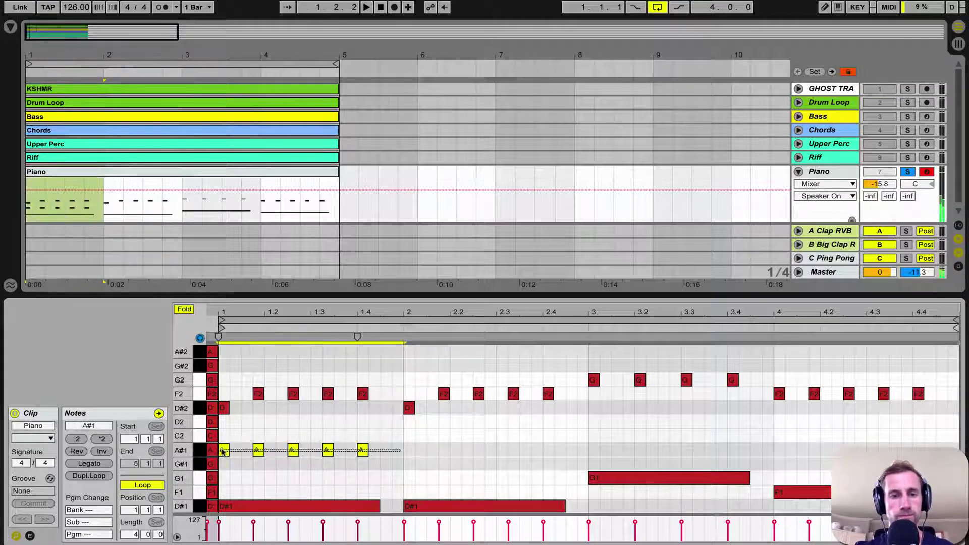
key("ctrl+d")
Audition A#1 against the D#1 root, and copy the five-note rhythm to D2 in bar 3 and C2 in bar 4.
left_click(225, 478)
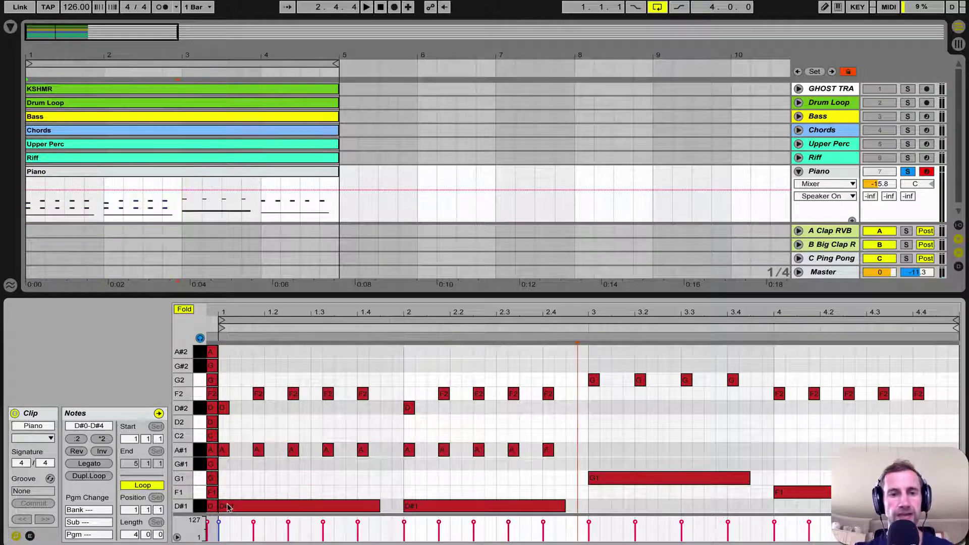
left_click(223, 450)
key("space")
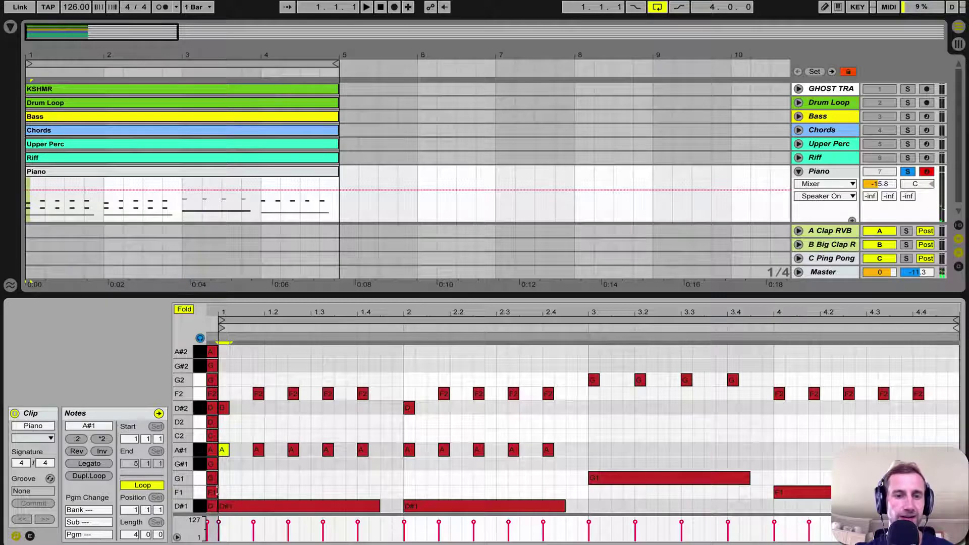
left_click(232, 506)
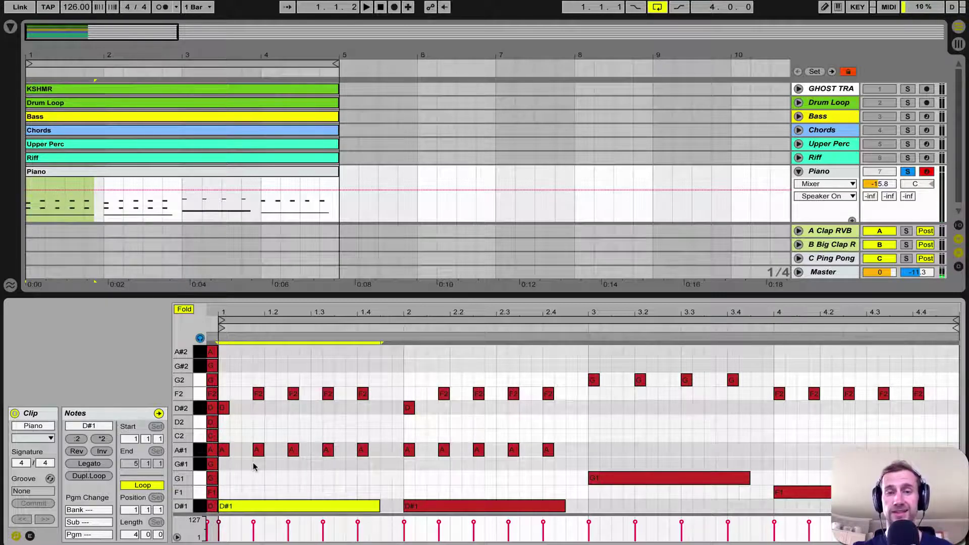
left_click_drag(579, 449, 782, 437)
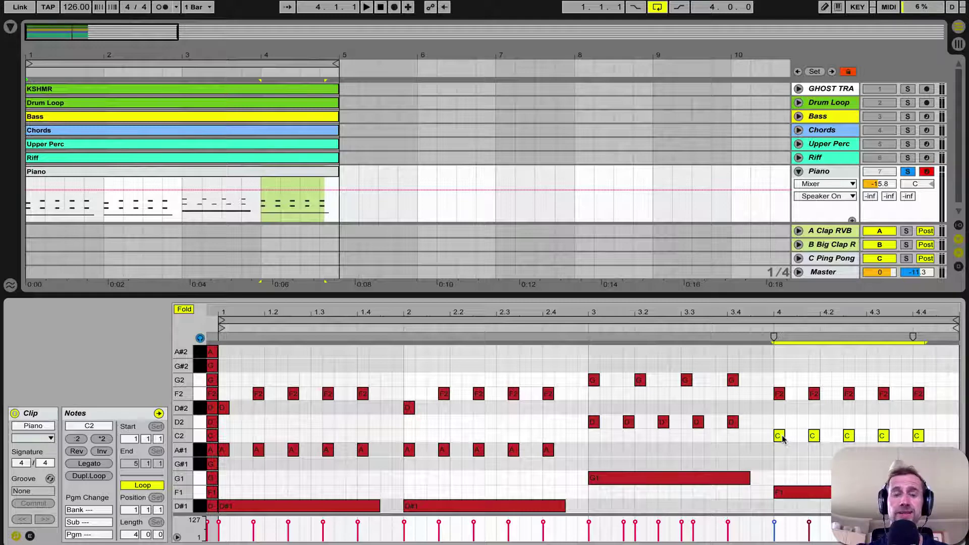
Audition the root note of each bar beneath the added fifths and play back the progression.
left_click(305, 506)
left_click(434, 505)
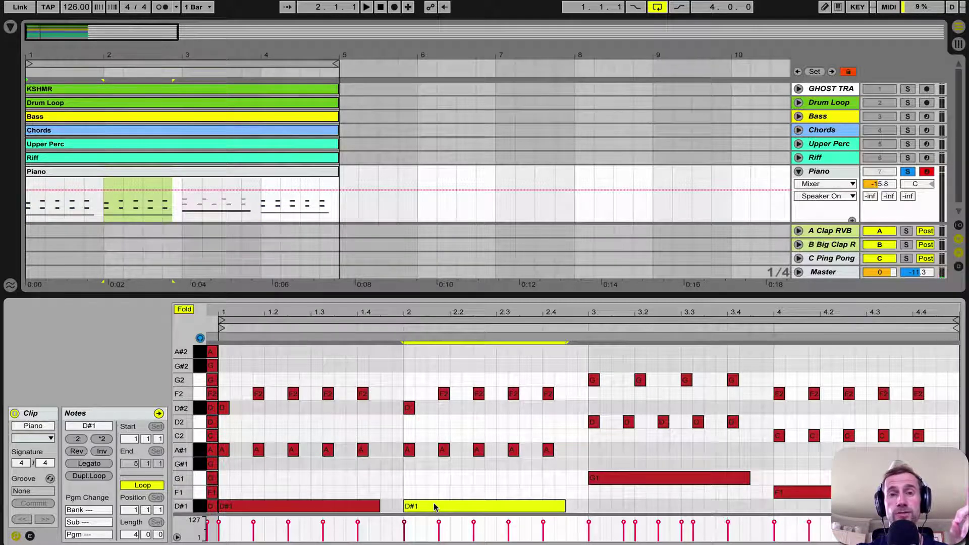
left_click(624, 479)
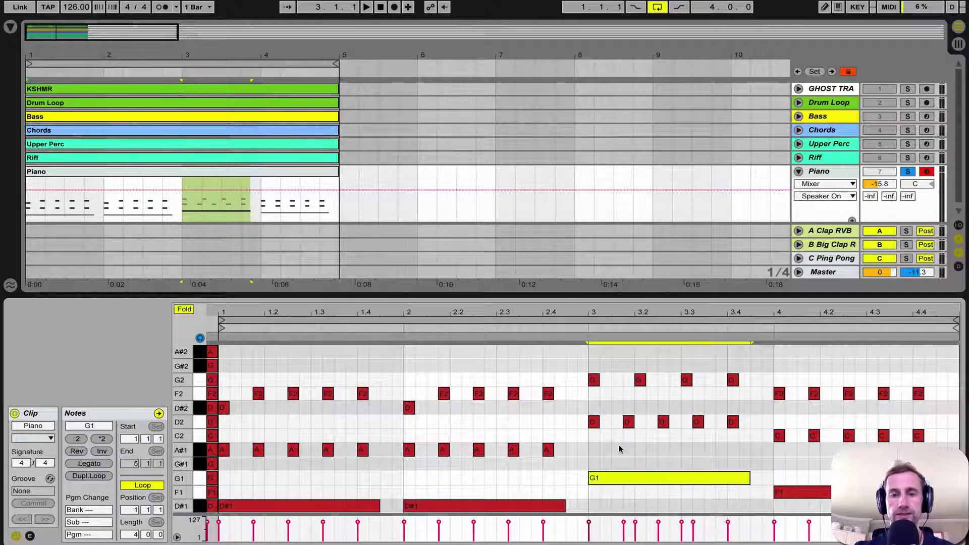
left_click(797, 495)
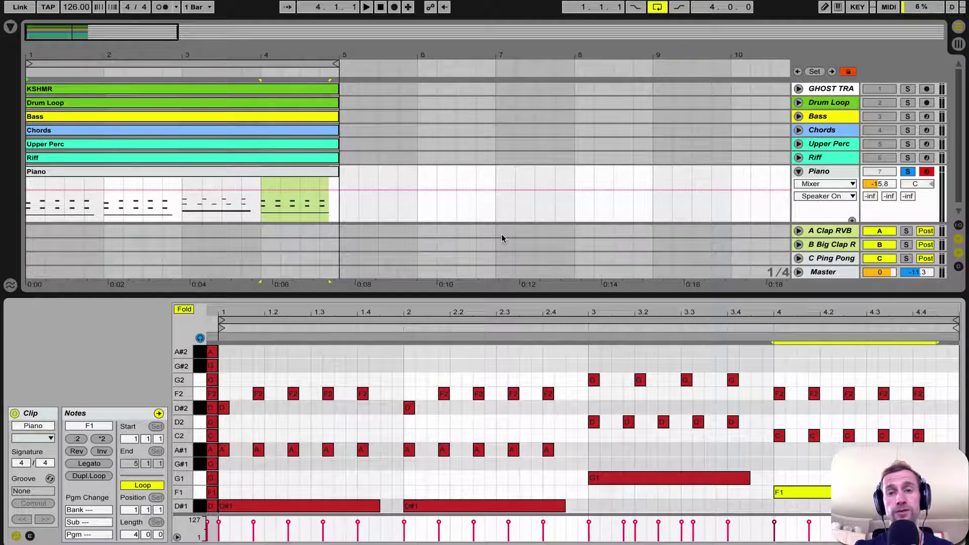
key("space")
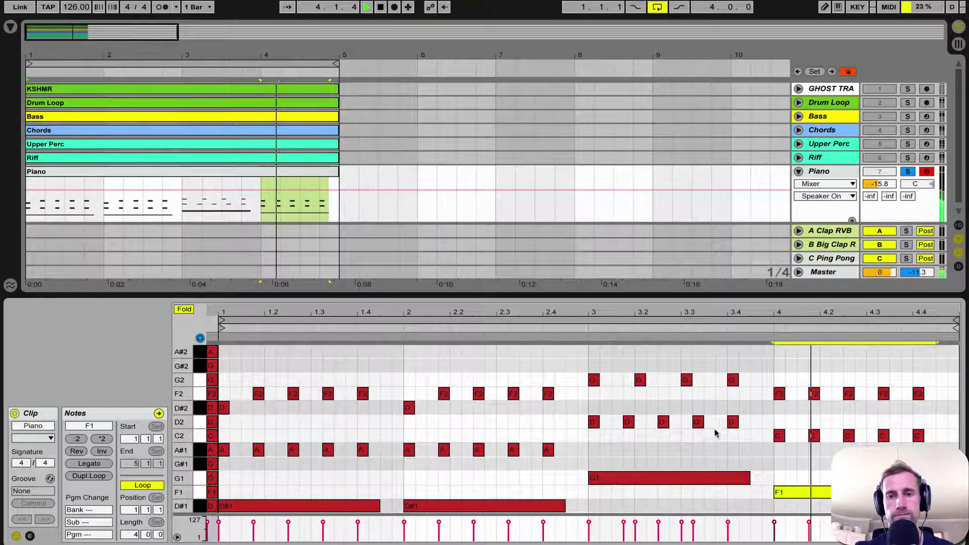
Delete the extra D2 note in bar 3 and align the remaining four to beats 3.1, 3.2, 3.3 and 3.4.
left_click(732, 422)
key("space")
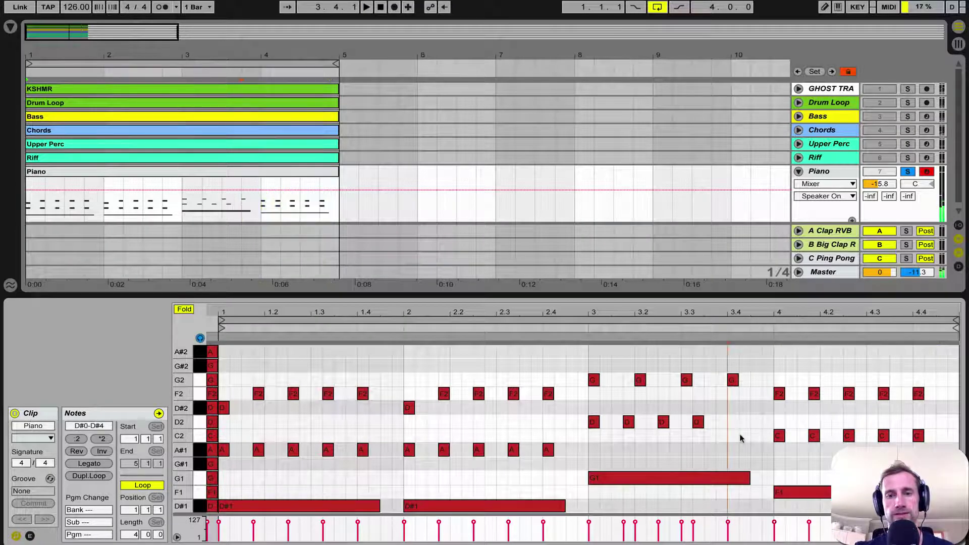
mouse_move(741, 432)
left_mouse_down()
mouse_move(625, 416)
mouse_move(698, 386)
mouse_move(733, 386)
mouse_move(733, 426)
left_mouse_up()
key("Delete")
Transpose all the chord notes above the bass roots up one octave.
left_click_drag(917, 457, 212, 364)
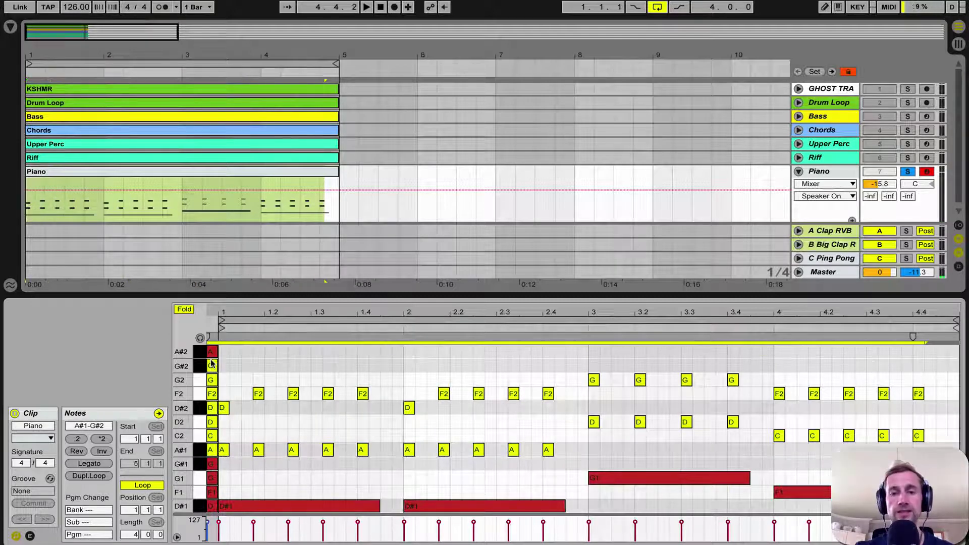
key("shift+Up")
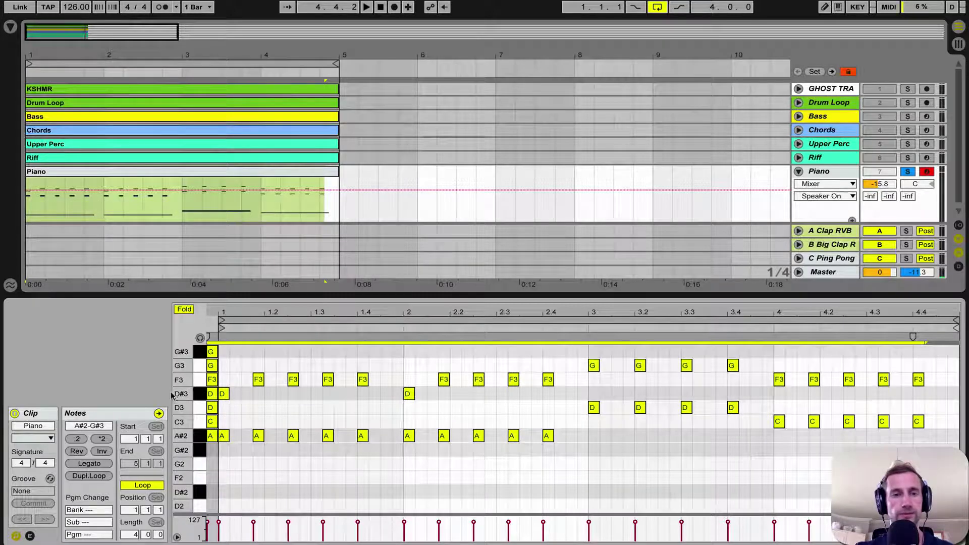
scroll(565, 429, "down", 5)
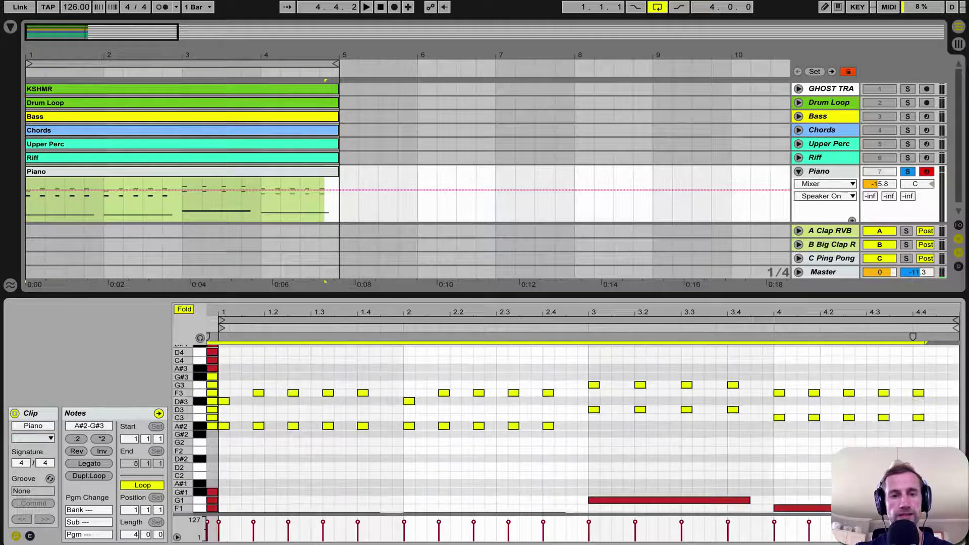
Copy the A#2–G#3 scale guide notes down one octave to fill the gap from A#1 to G#2.
left_click(214, 392)
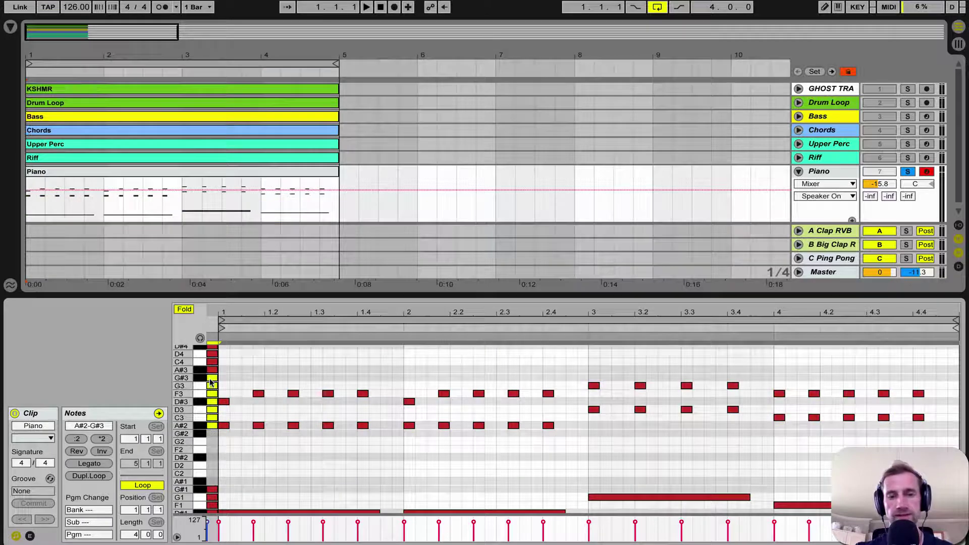
left_click_drag(211, 383, 213, 440)
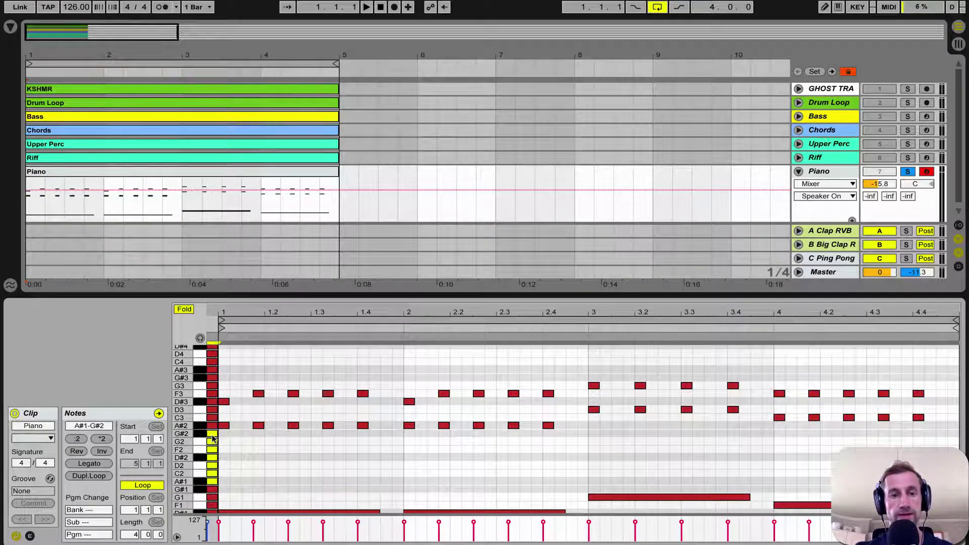
left_click(258, 451)
Play back the Piano progression and compare it with the soloed ghost reference track.
left_click_drag(382, 292, 382, 251)
key("space")
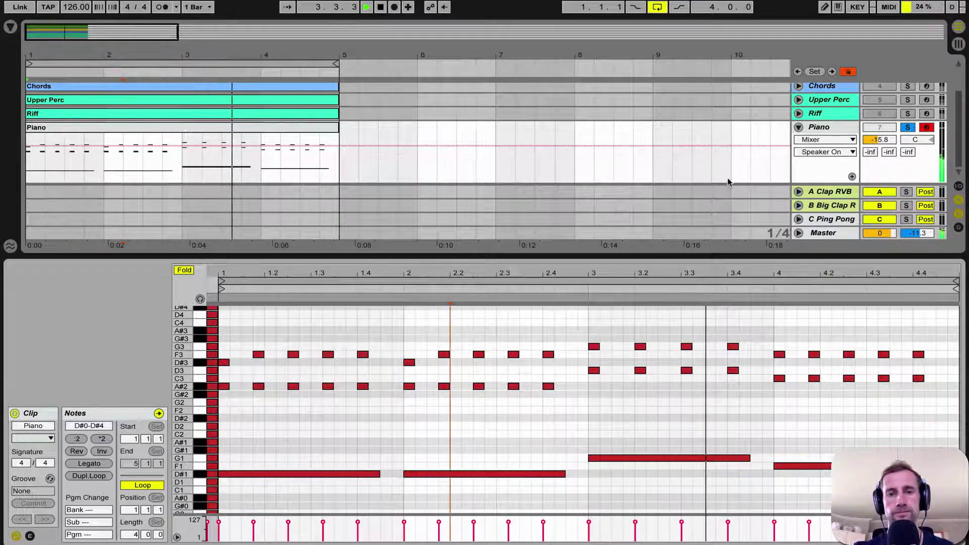
scroll(728, 178, "up", 2)
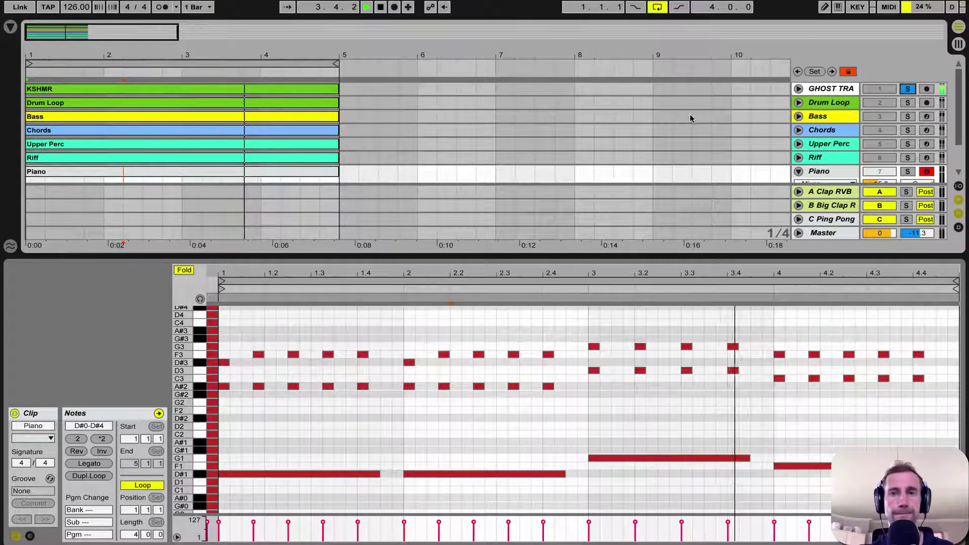
left_click(907, 89)
key("space")
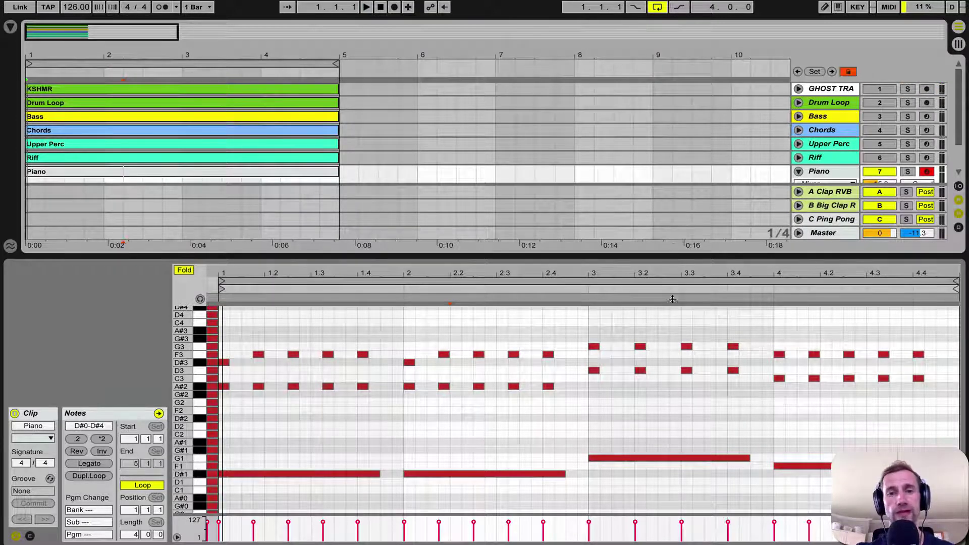
Add D#4 melody notes at beats 1.1 and 1.2, checking the rhythm against the soloed ghost reference track.
left_click_drag(671, 258, 675, 335)
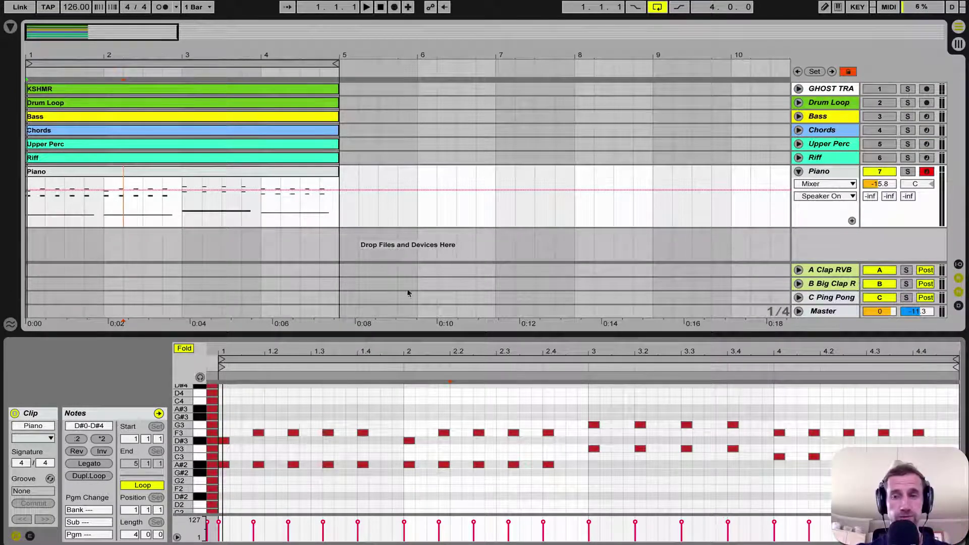
left_click_drag(429, 303, 430, 275)
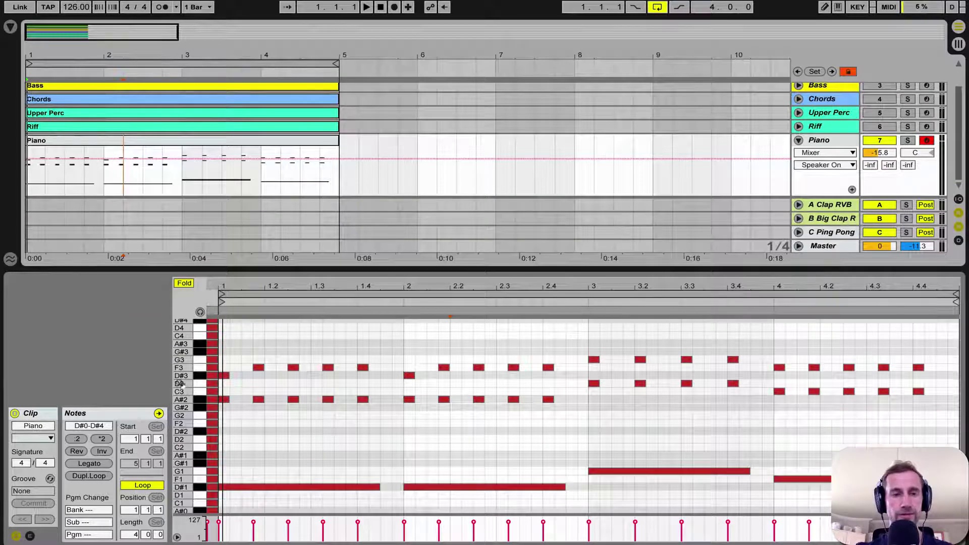
left_click_drag(181, 385, 180, 383)
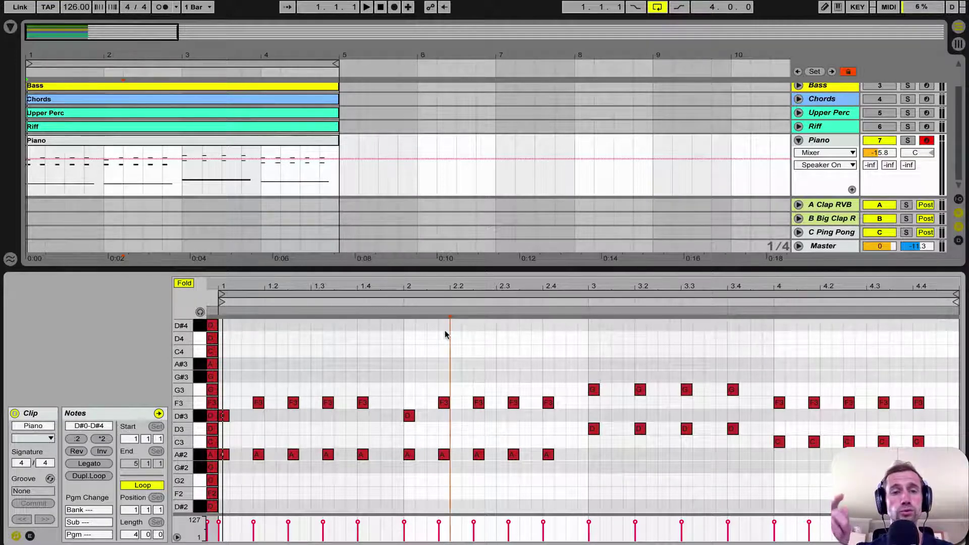
double_click(222, 324)
left_click_drag(222, 325, 269, 325)
scroll(889, 89, "up", 3)
left_click(907, 88)
key("space")
key("space")
left_click(224, 325)
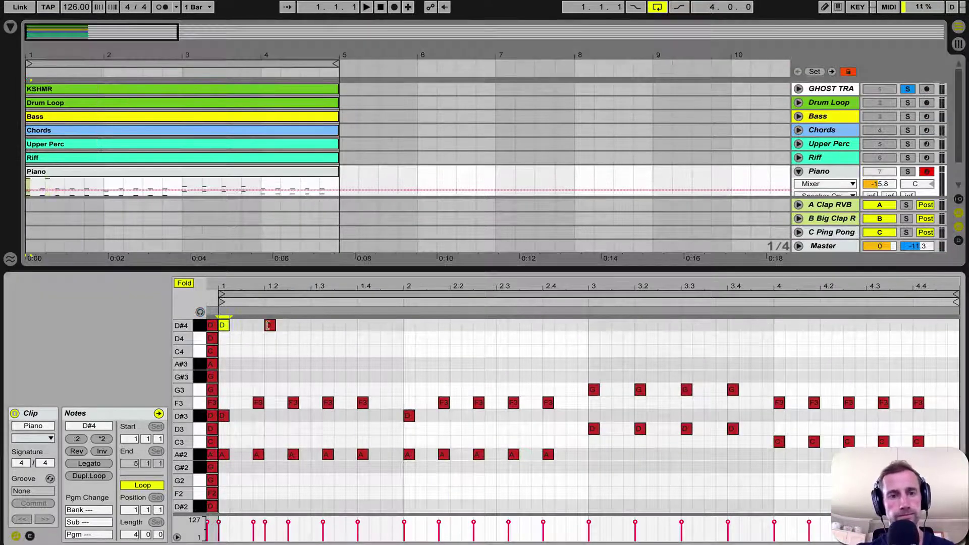
Complete the bar 1 melody rhythm with D#4 notes at 1.3, 1.3.3, 1.3.4 and 1.4.2.
left_click(907, 172)
double_click(316, 325)
double_click(352, 325)
double_click(363, 325)
double_click(384, 326)
double_click(340, 326)
double_click(363, 325)
Duplicate the six-note D#4 rhythm into bars 2, 3 and 4, and compare it with the reference track.
left_click_drag(387, 326, 222, 323)
key("super+d")
key("super+d")
key("super+d")
left_click_drag(336, 24, 354, 24)
key("space")
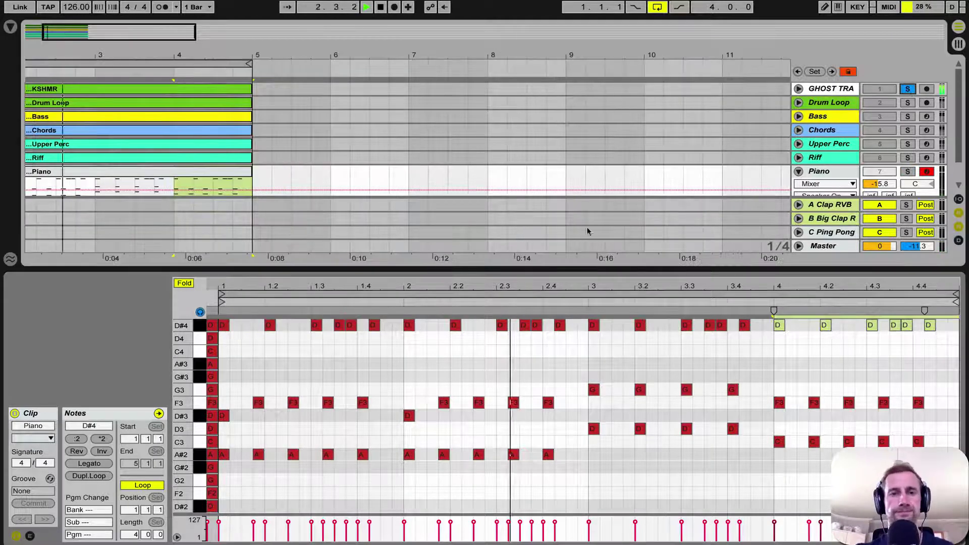
left_click(908, 89)
key("super+alt+r")
left_click(908, 171)
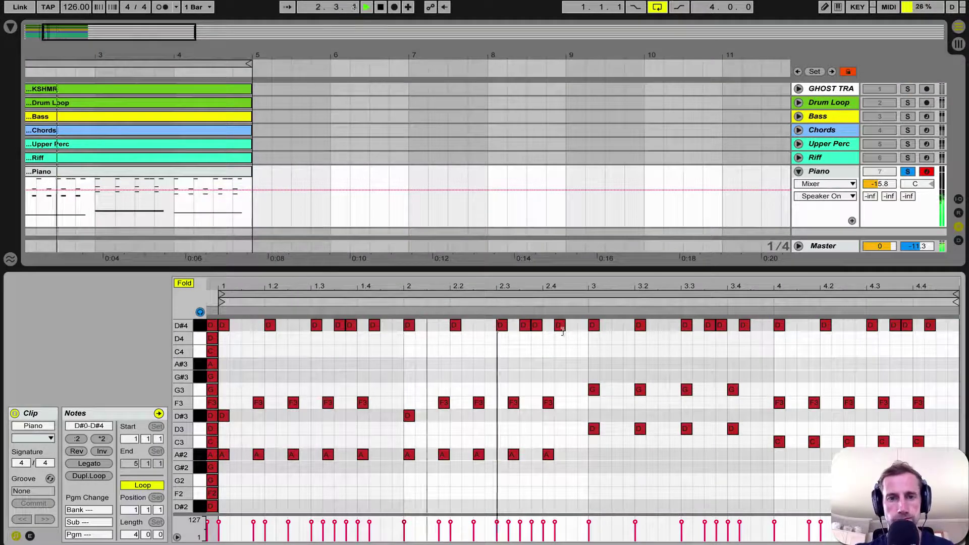
Rework the end of bar 2 into four consecutive D#4 sixteenths from 2.3 and three more from 2.4.2.
key("space")
double_click(536, 326)
double_click(559, 325)
double_click(547, 326)
left_click_drag(547, 325, 534, 326)
key("space")
key("space")
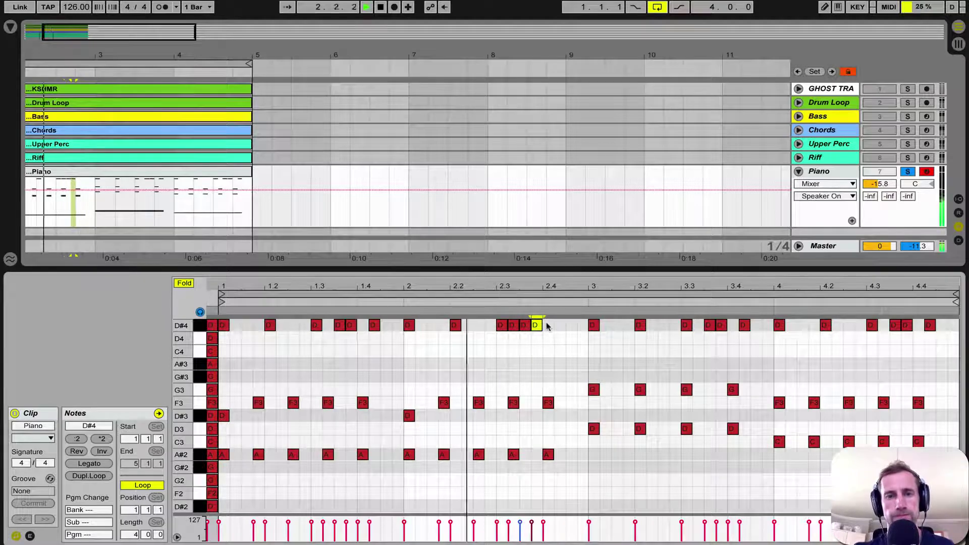
double_click(559, 326)
double_click(570, 325)
double_click(581, 326)
Replace the D#4 notes in bars 3 and 4 with a duplicate of the two-bar rhythm and play it back.
left_click_drag(939, 337, 591, 323)
key("Delete")
left_click_drag(583, 341, 219, 290)
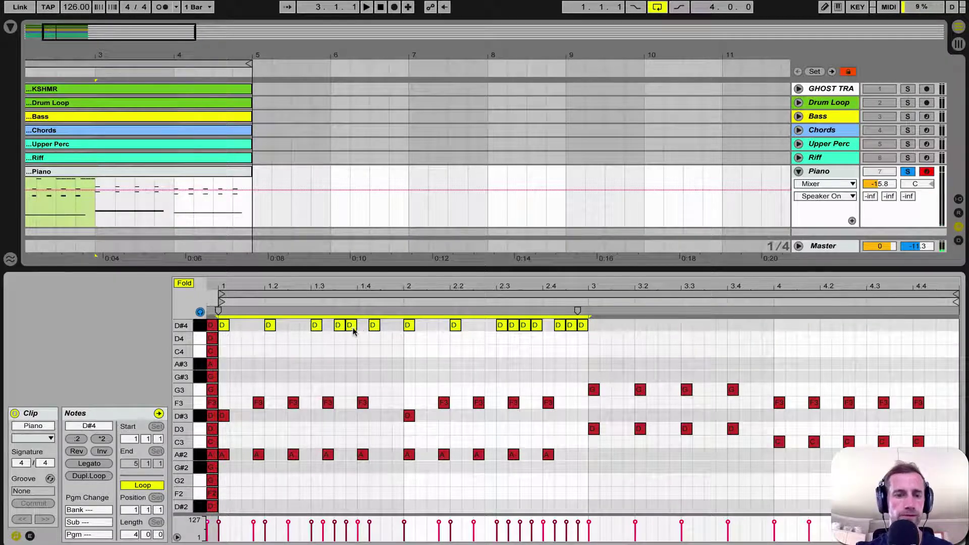
key("ctrl+d")
key("space")
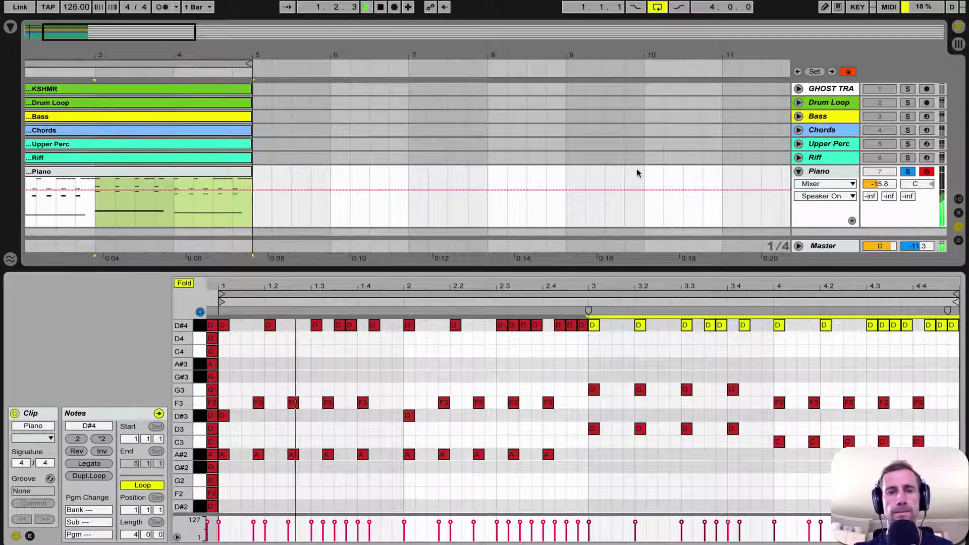
left_click(585, 352)
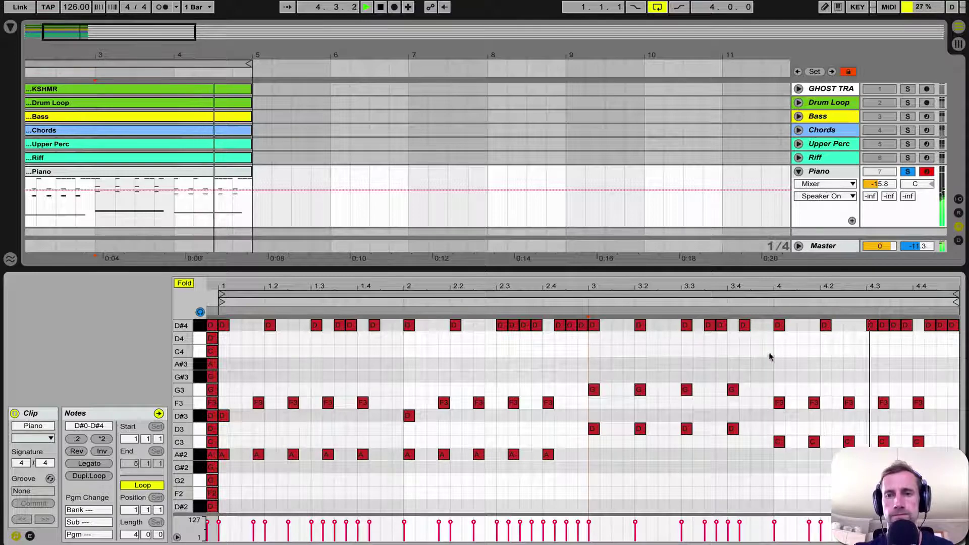
Remove the last D#4 note at 4.4.4 and add one at 4.2.4, comparing the rhythm with the reference track.
key("space")
left_click(909, 90)
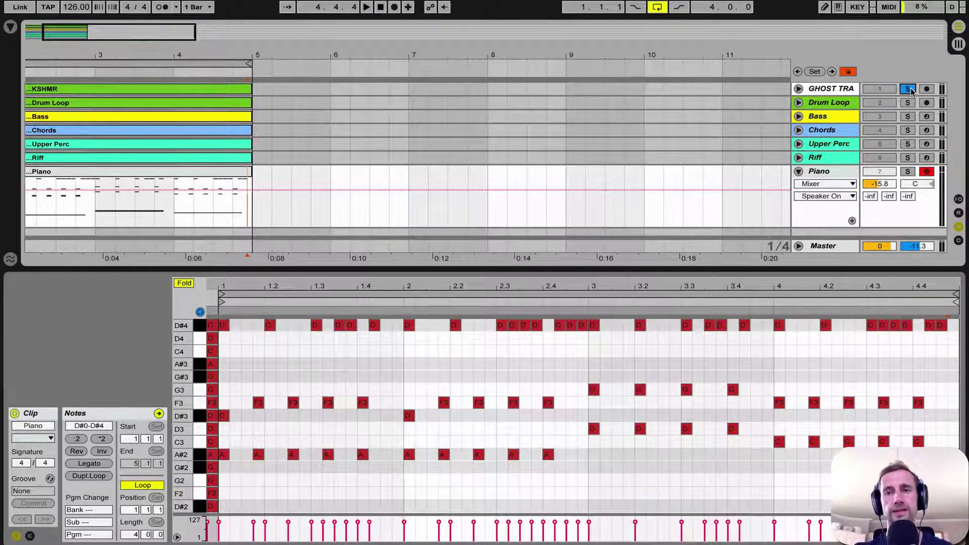
left_click(908, 172, "ctrl")
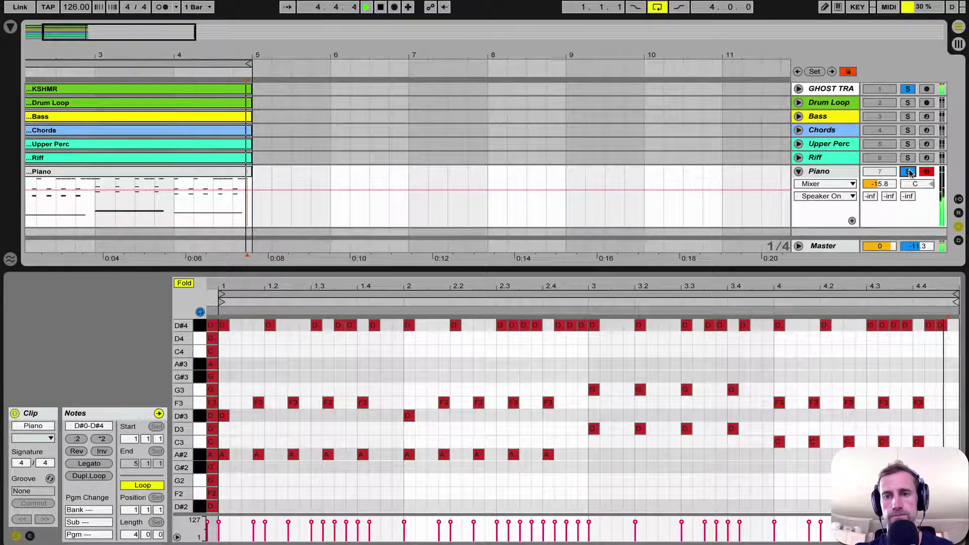
left_click(908, 171)
left_click(858, 326)
key("space")
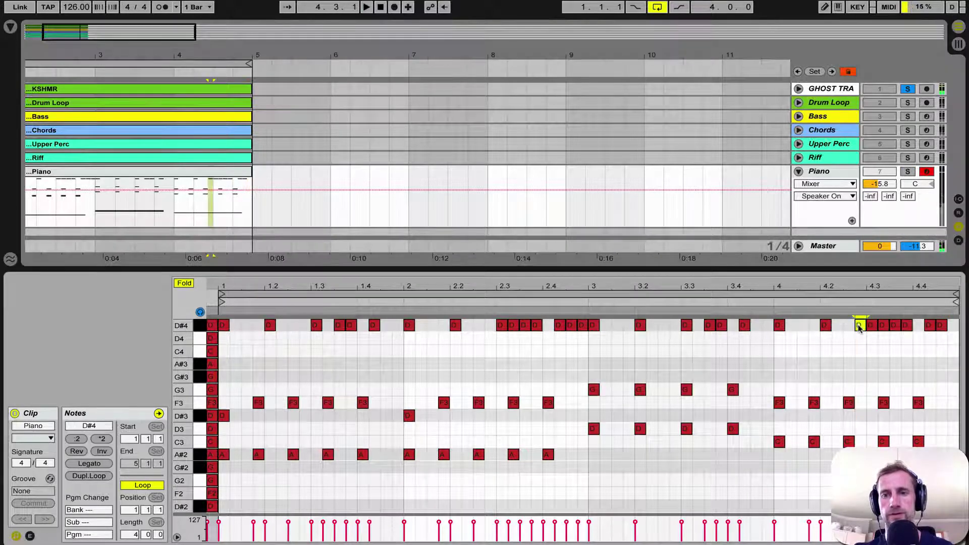
left_click(817, 353)
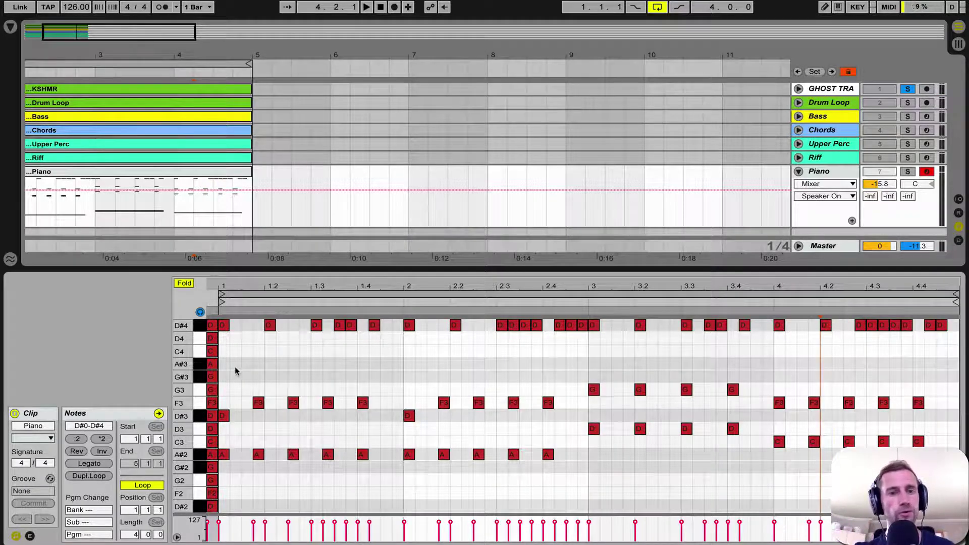
Extend the D# major scale guide upward with an octave of notes from D#4 to D#5.
scroll(210, 402, "down", 3)
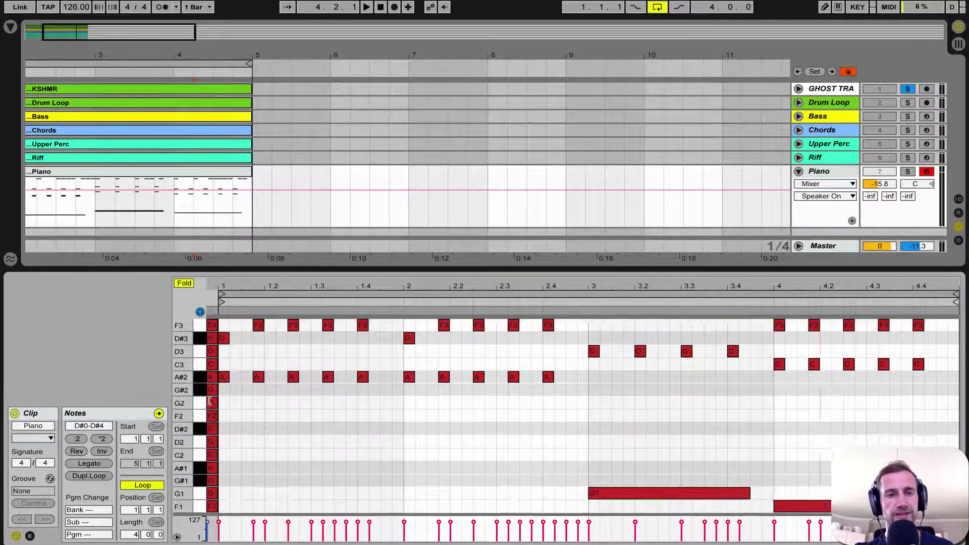
scroll(210, 401, "up", 3)
scroll(210, 372, "down", 3)
scroll(209, 371, "up", 3)
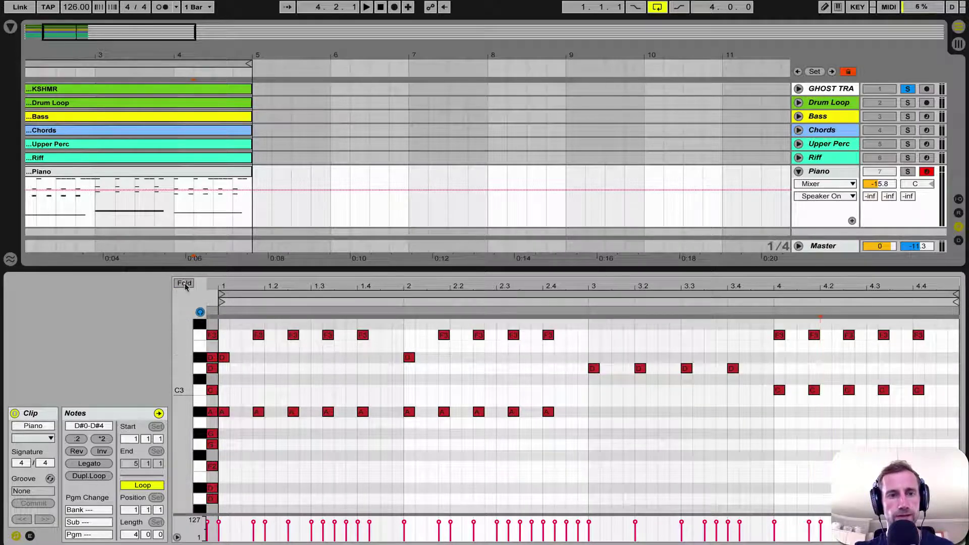
left_click(212, 326)
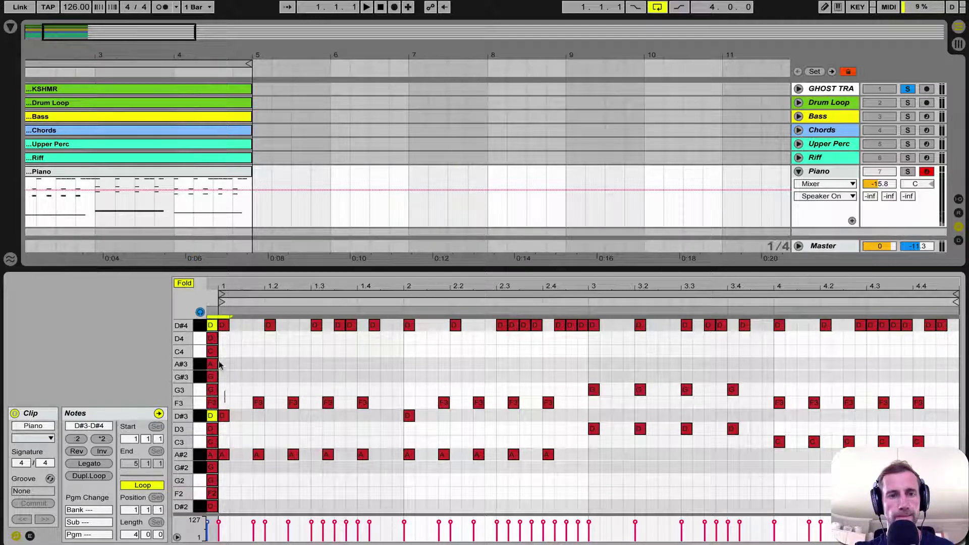
left_click_drag(219, 364, 213, 334)
left_click(184, 284)
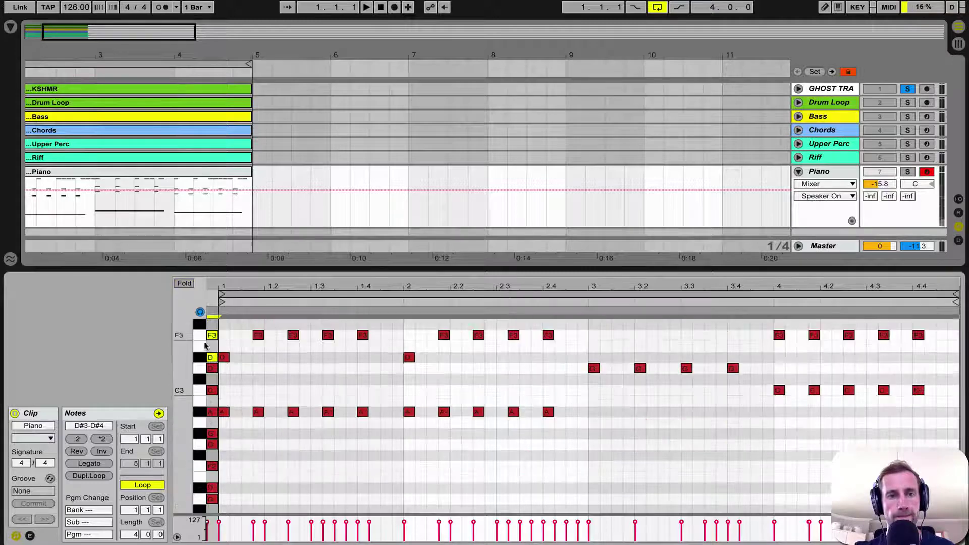
key("shift+Up")
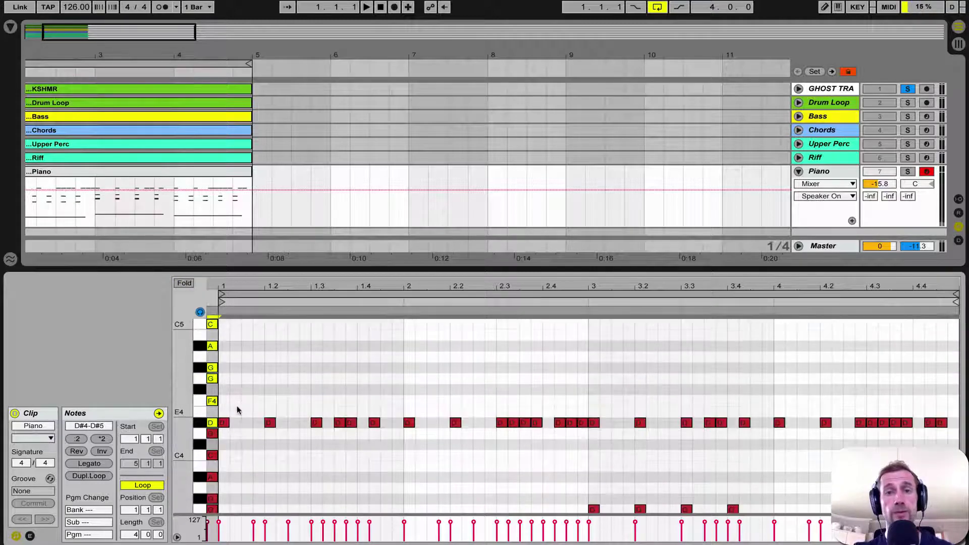
Pitch the first five melody notes of bar 1 to A#4, A#4, A#4, G4 and F4, and play them back.
left_click(224, 422)
key("space")
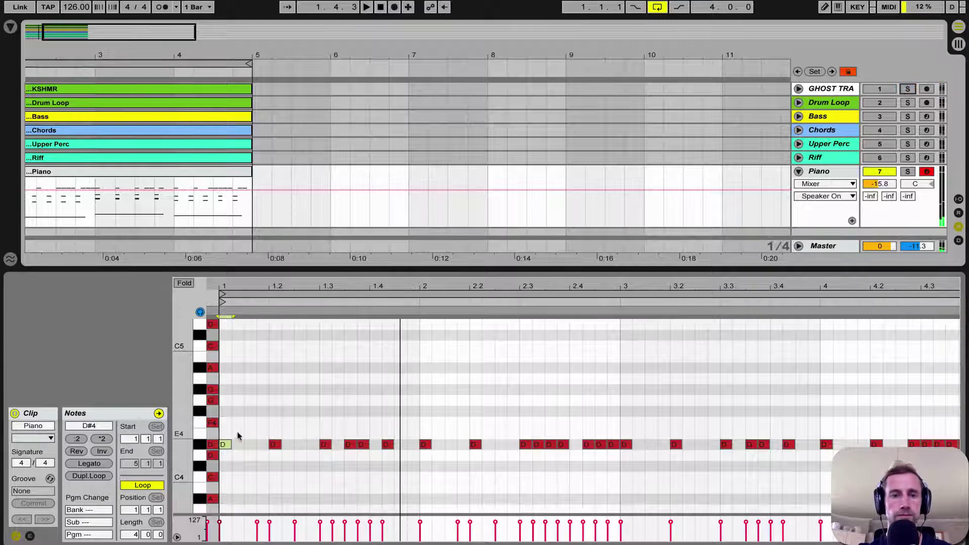
key("space")
left_click_drag(221, 433, 353, 412)
left_click_drag(363, 445, 363, 371)
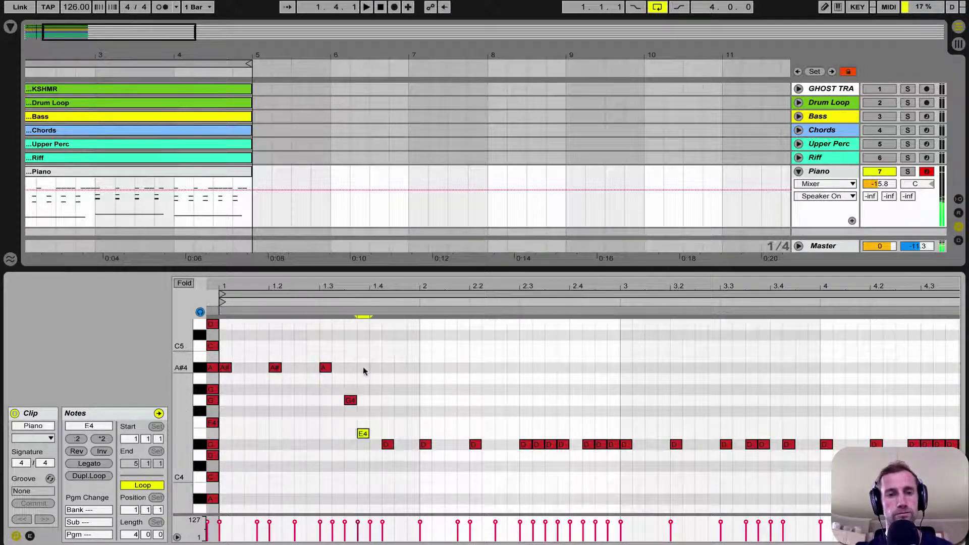
key("Up")
key("f")
key("space")
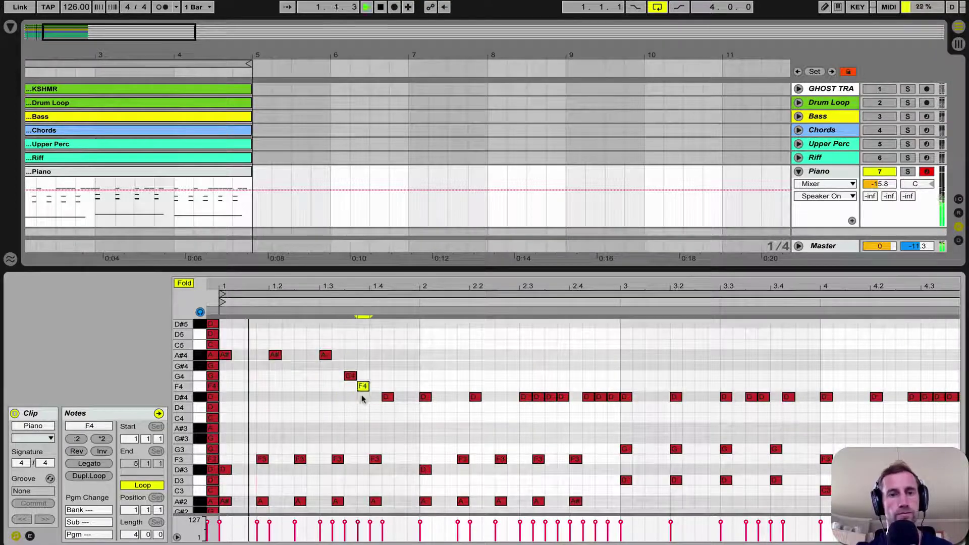
Raise the D#4 melody notes from 1.4.2 through 2.3.4 to A#4.
key("Up")
key("Up")
key("Up")
key("Up")
key("Up")
key("Up")
key("Up")
key("Up")
left_click_drag(422, 385, 567, 402)
key("Up")
key("Up")
key("Up")
key("Up")
key("Up")
key("Up")
key("Up")
key("Up")
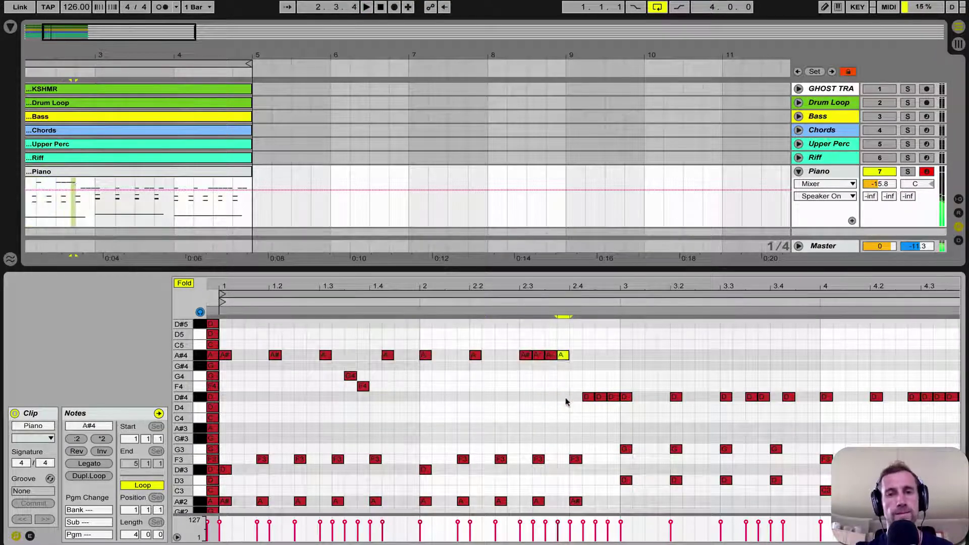
Move the bar 2 note at 2.3.3 to C5 and replace the bar's last three D#4 notes with G4, F4 and G4.
left_click_drag(550, 356, 551, 345)
double_click(587, 397)
double_click(599, 397)
double_click(611, 397)
double_click(588, 376)
double_click(601, 387)
double_click(613, 376)
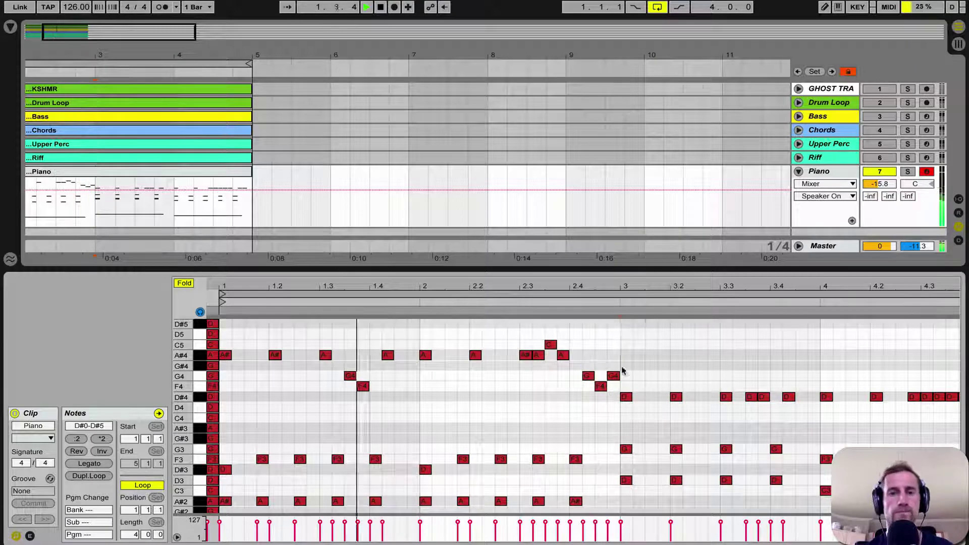
Pitch the bar 3 melody to A#4, A#4, A#4, G4, F4, G4 and raise the first six bar 4 notes to F4.
left_click_drag(622, 371, 886, 407)
key("Up")
key("Up")
key("Up")
key("Up")
key("Up")
key("Up")
key("Up")
left_click(785, 389)
left_click_drag(785, 389, 936, 397)
key("Up")
key("Up")
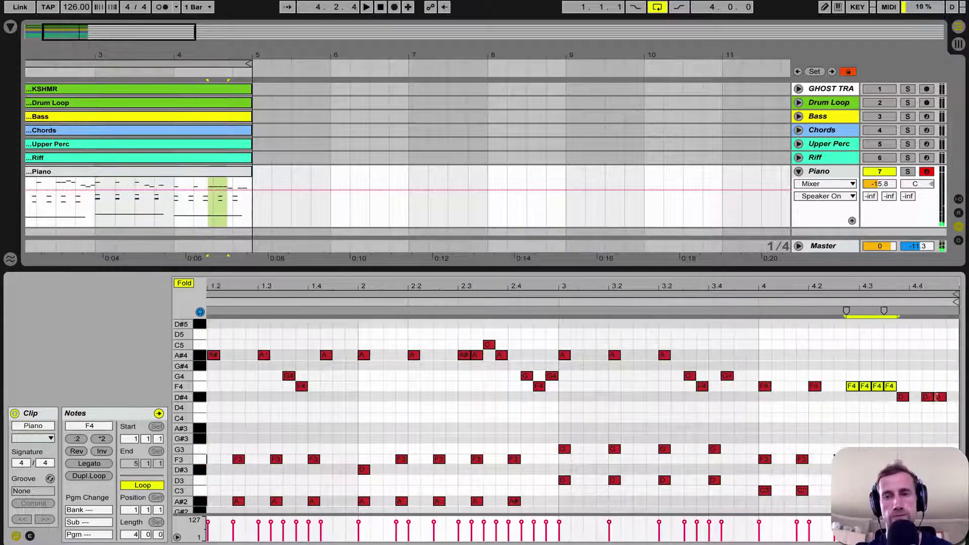
Shape the bar 4 ending as A#3 at 4.2.4, F4 at 4.3, G4 at 4.3.3, F4 at 4.3.4, D4 at 4.4.2 and A#3 at 4.4.3.
left_click(877, 386)
key("Up")
key("Up")
mouse_move(865, 386)
left_mouse_down()
mouse_move(877, 391)
mouse_move(864, 386)
left_mouse_up()
key("Delete")
left_click_drag(939, 397, 939, 428)
double_click(852, 428)
Play back the complete piano part with its melody and chords.
left_click(479, 386)
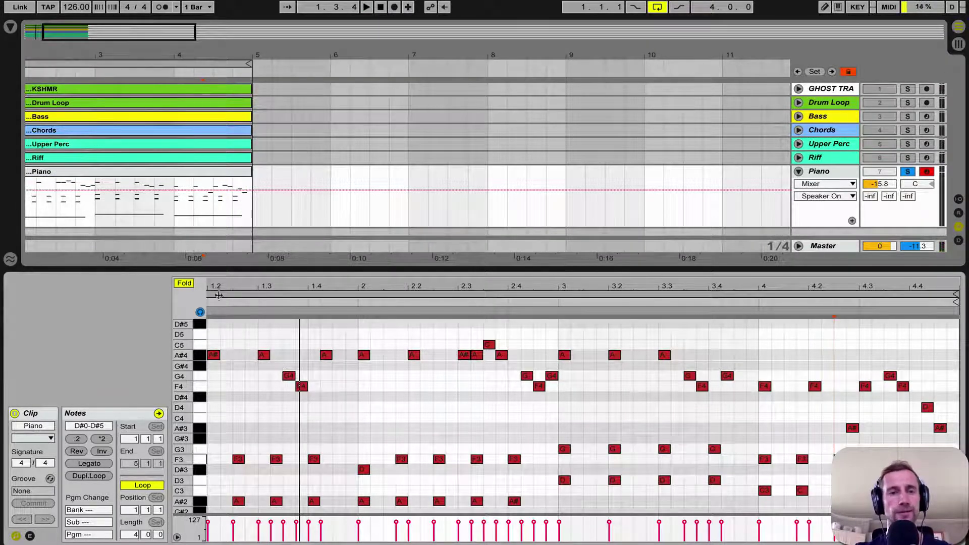
key("space")
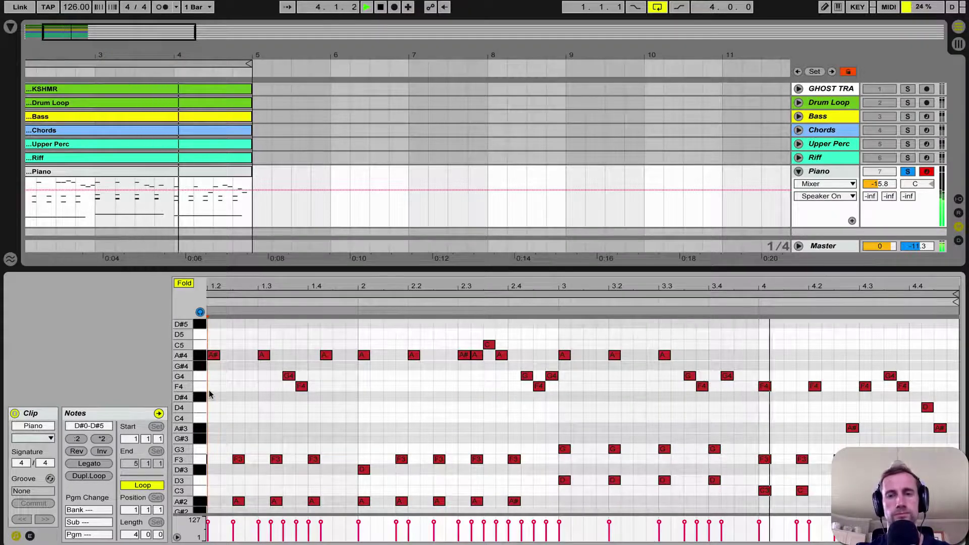
key("space")
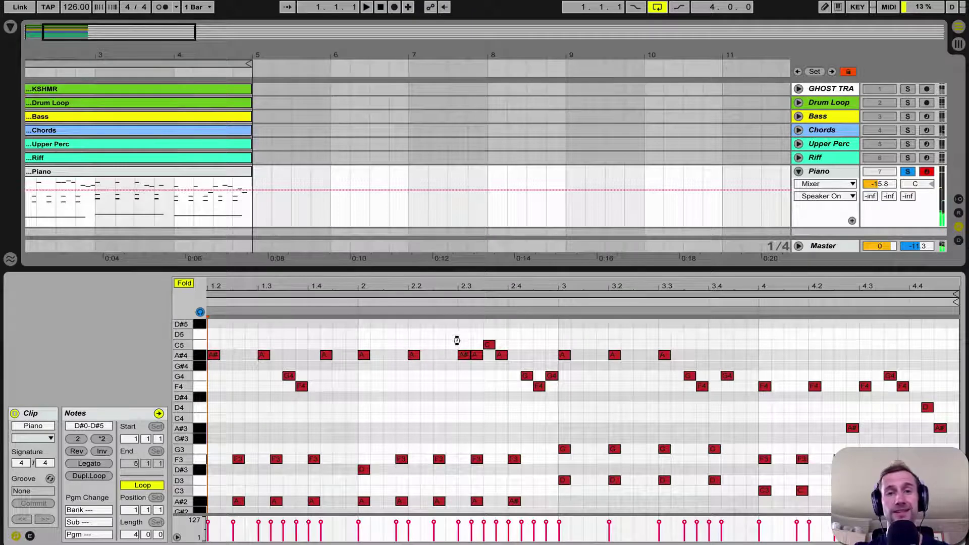
Solo the Drum Loop track and play it from bar 1.
key("shift+Tab")
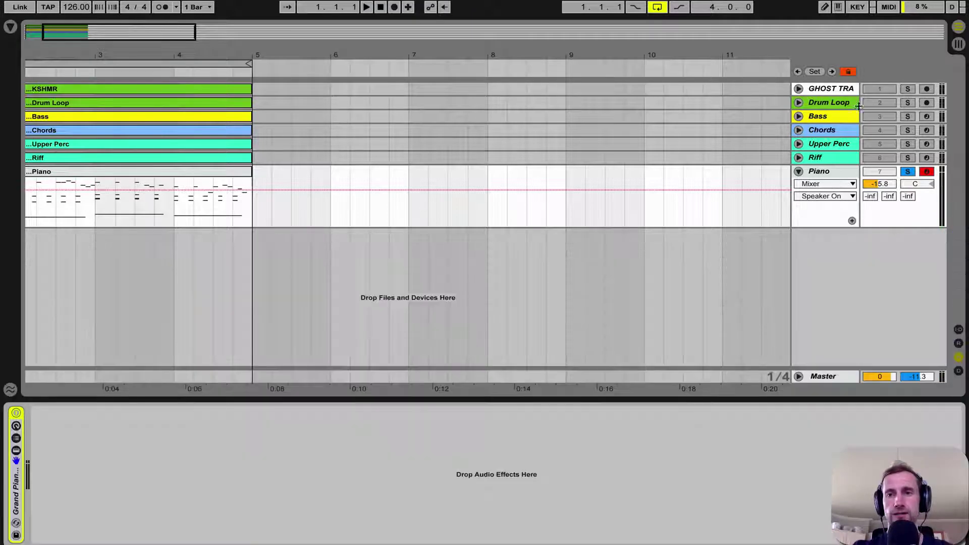
left_click(907, 103)
key("space")
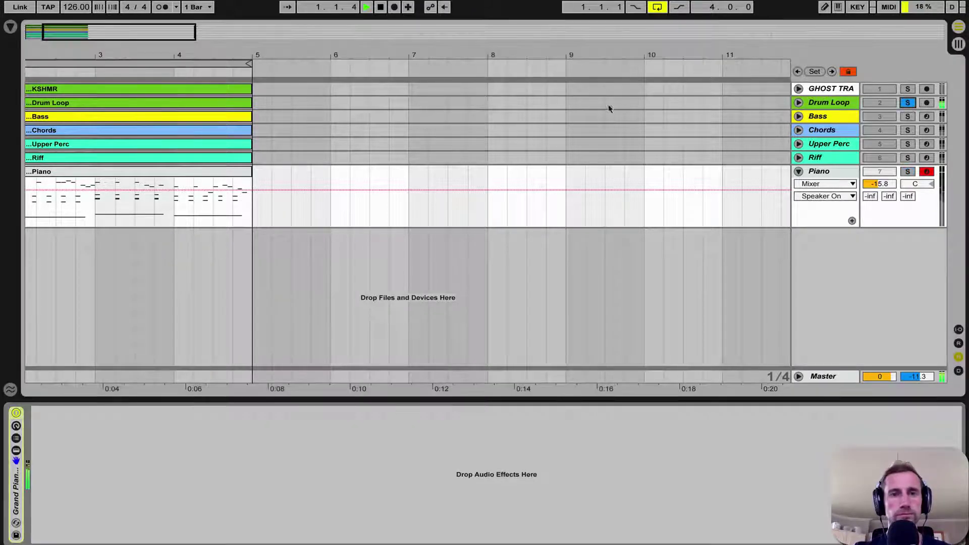
Solo the Bass track and compare the low D#1, G1 and F1 notes of the Piano clip with the Bass clip.
left_click_drag(89, 49, 160, 49)
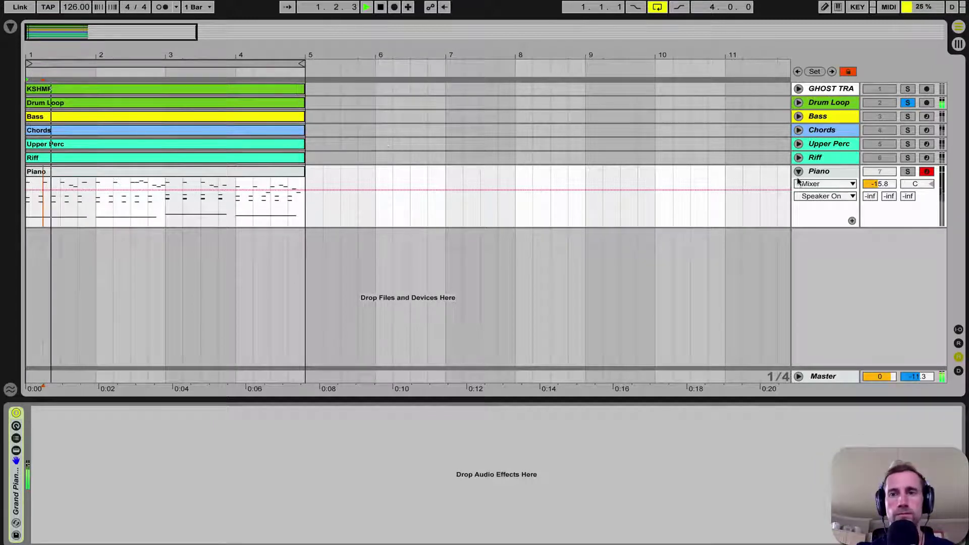
left_click(911, 117)
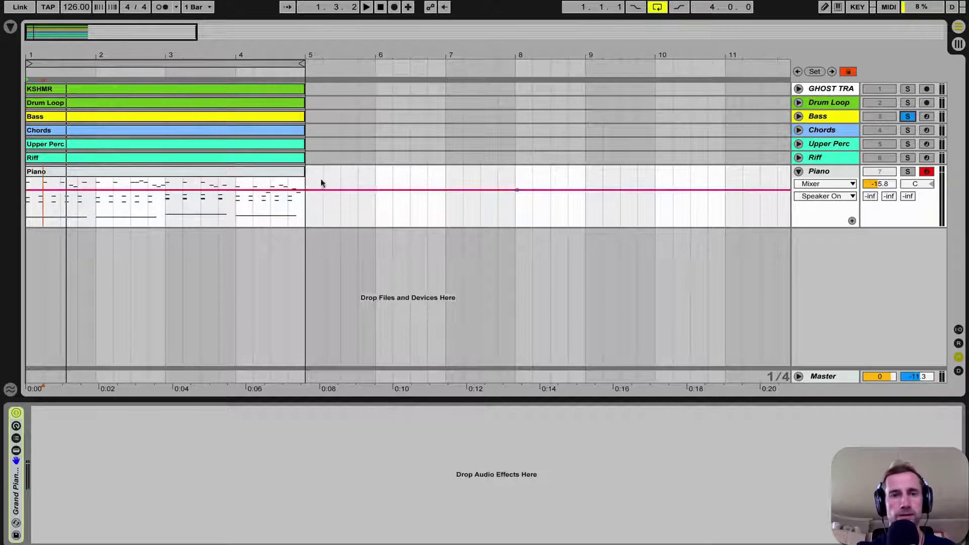
double_click(239, 174)
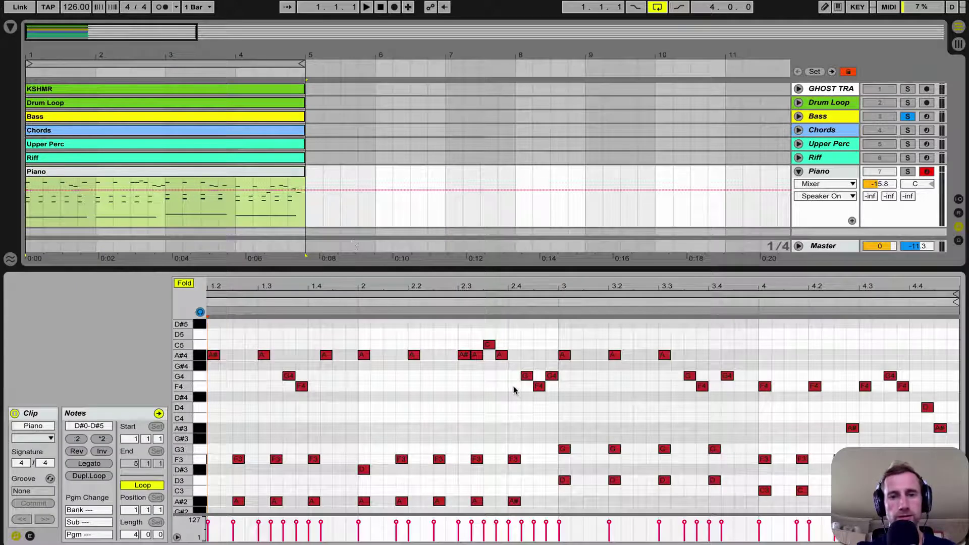
scroll(514, 392, "down", 5)
left_click_drag(765, 508, 280, 454)
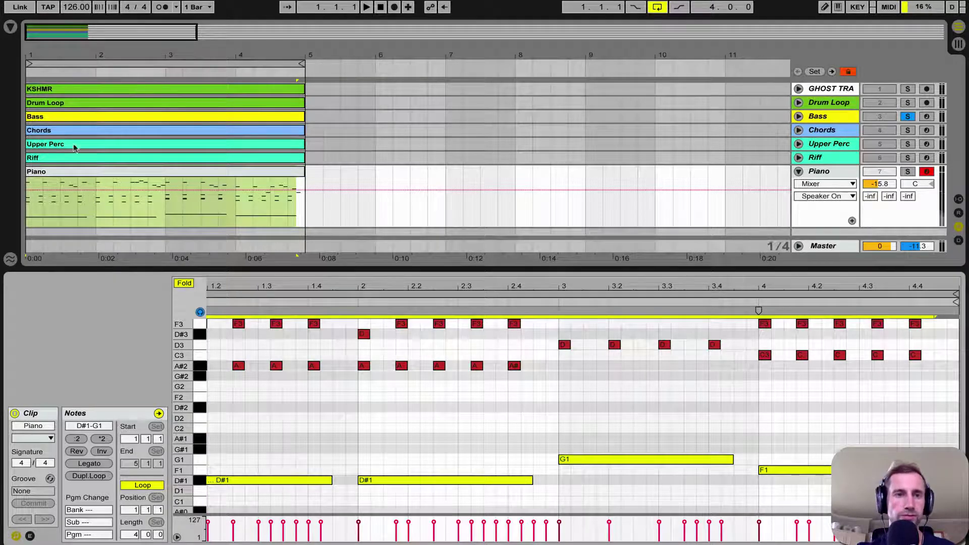
left_click(71, 120)
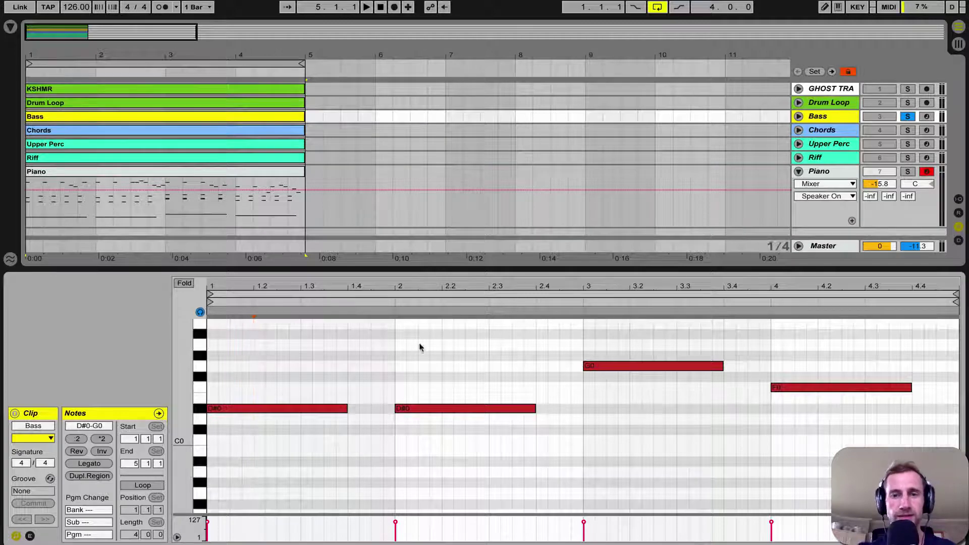
View the Bass track's Sylenth1 synth settings, close the plugin window and play the soloed bass.
left_click(841, 118)
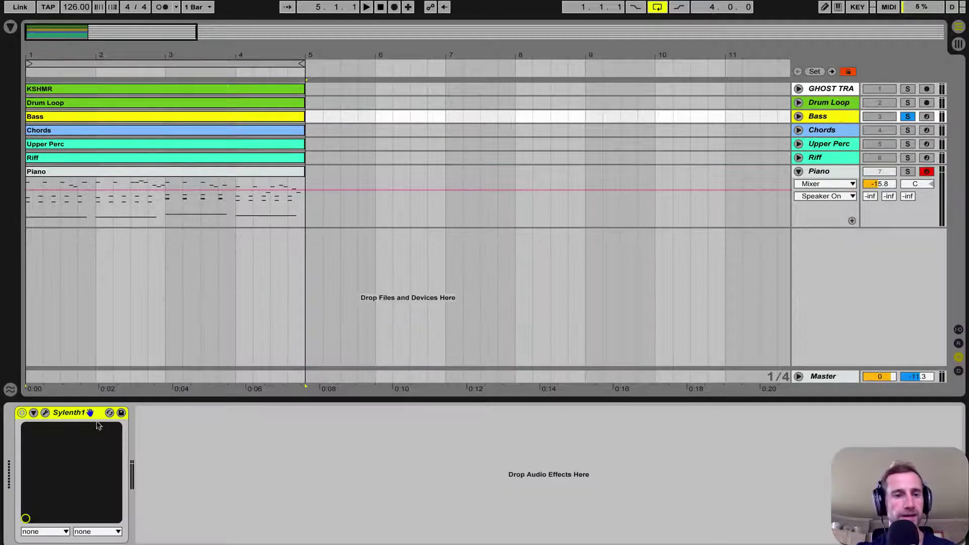
left_click(46, 413)
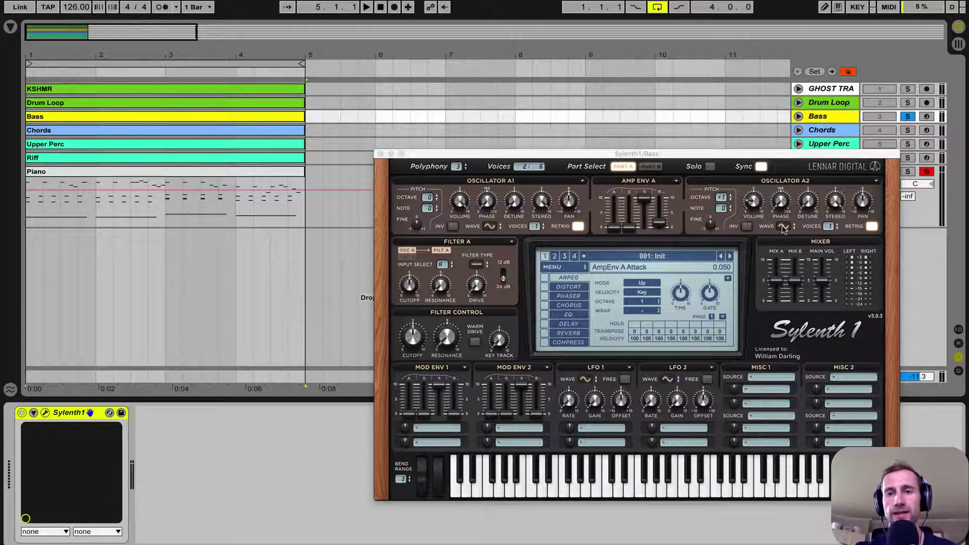
left_click(380, 154)
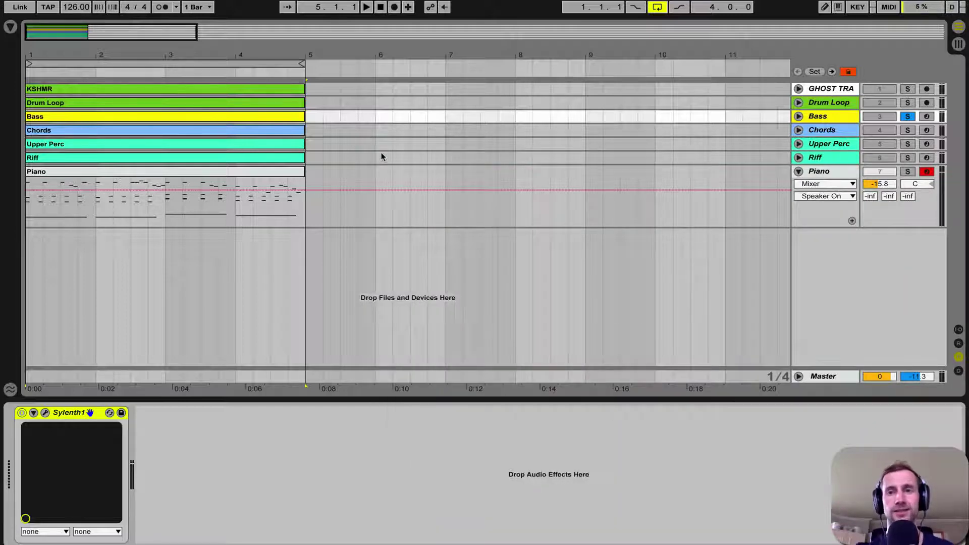
key("space")
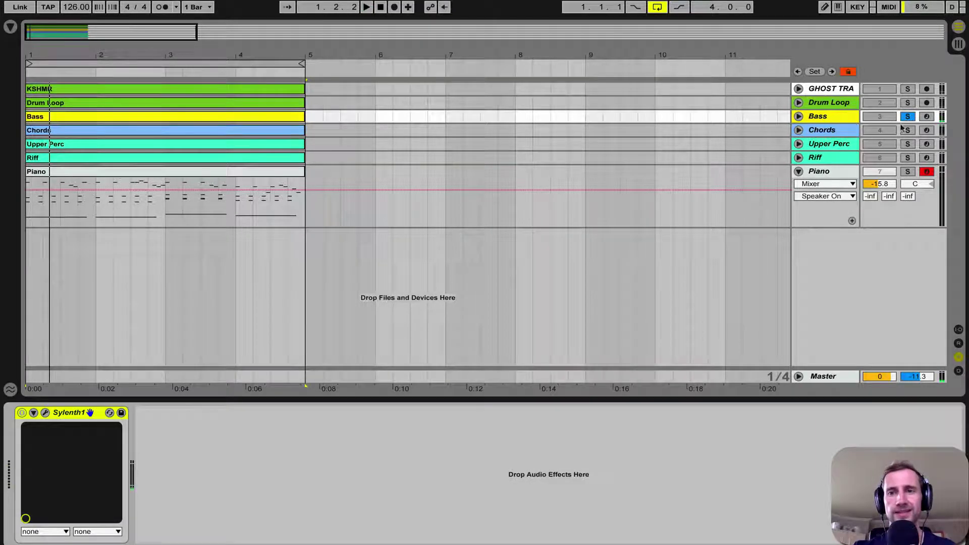
Solo the Piano track, open its MIDI clip and show the browser's categories and places.
left_click(905, 171)
double_click(185, 174)
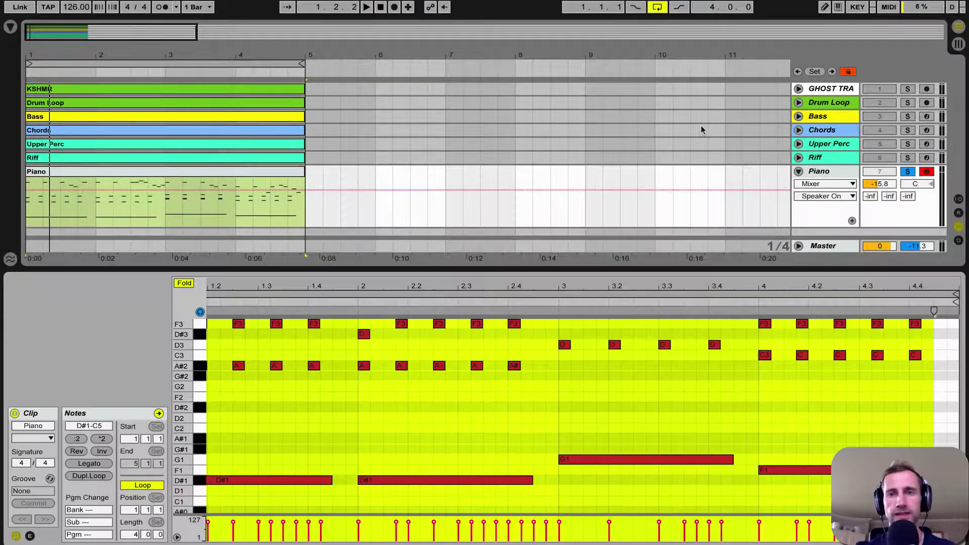
left_click(10, 28)
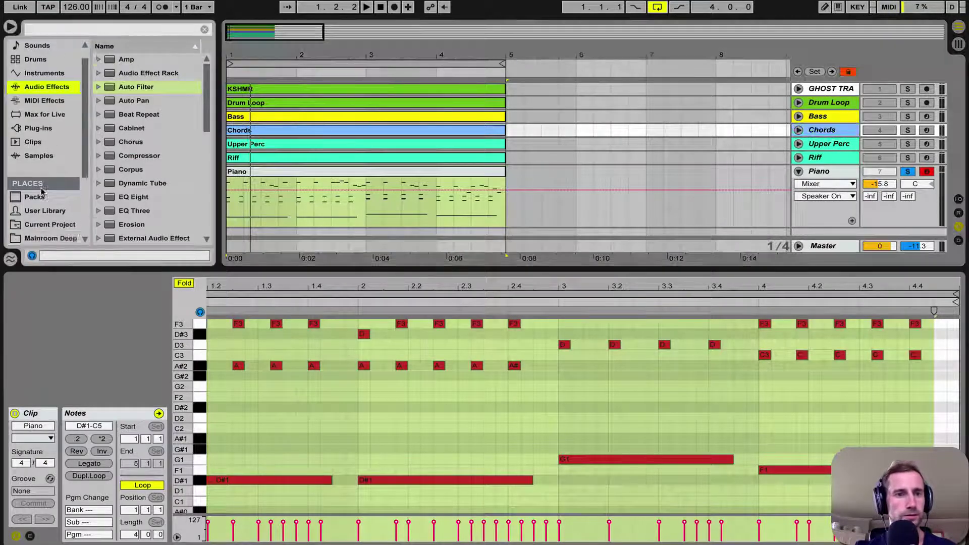
scroll(46, 182, "down", 3)
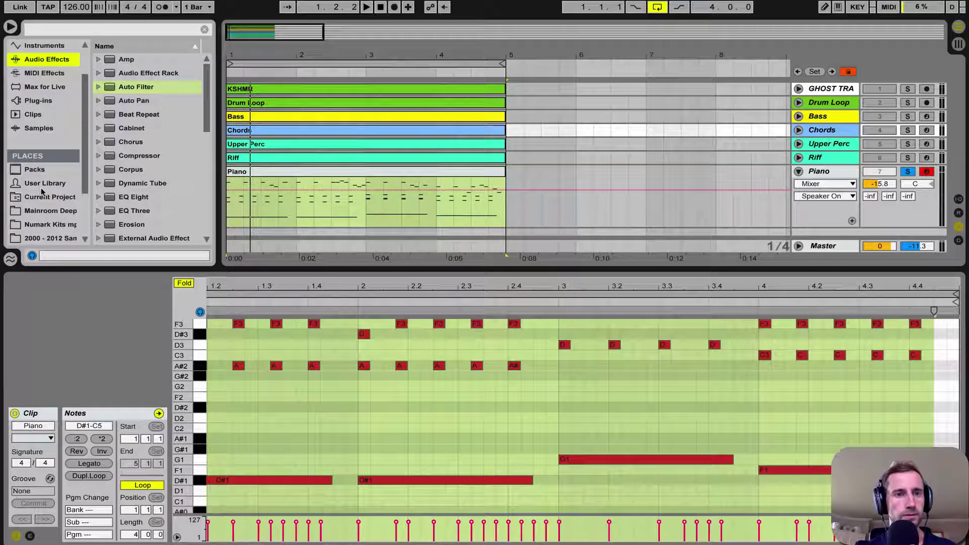
Open the Chords clip and audition its A#2, D#3 and F3 note rows.
left_click(262, 132)
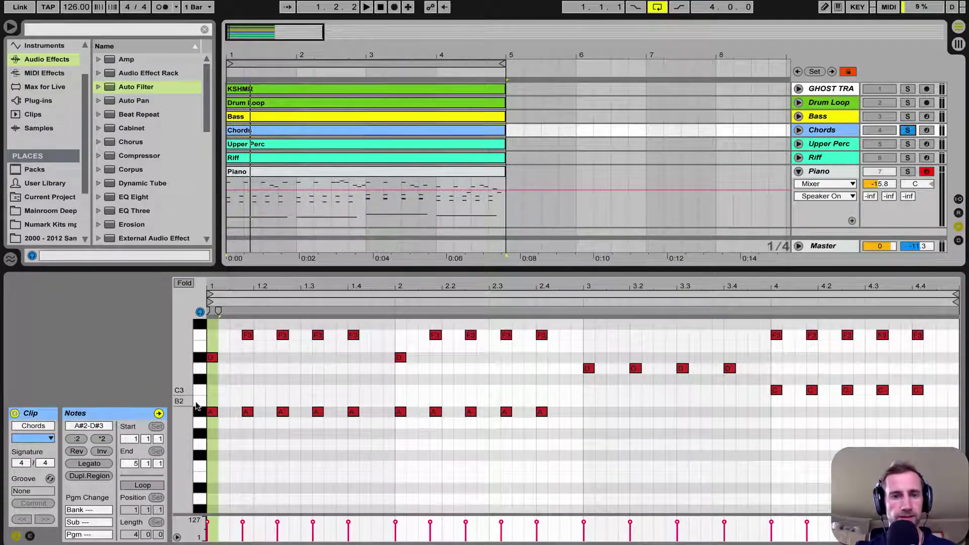
left_click(198, 411)
left_click(200, 359)
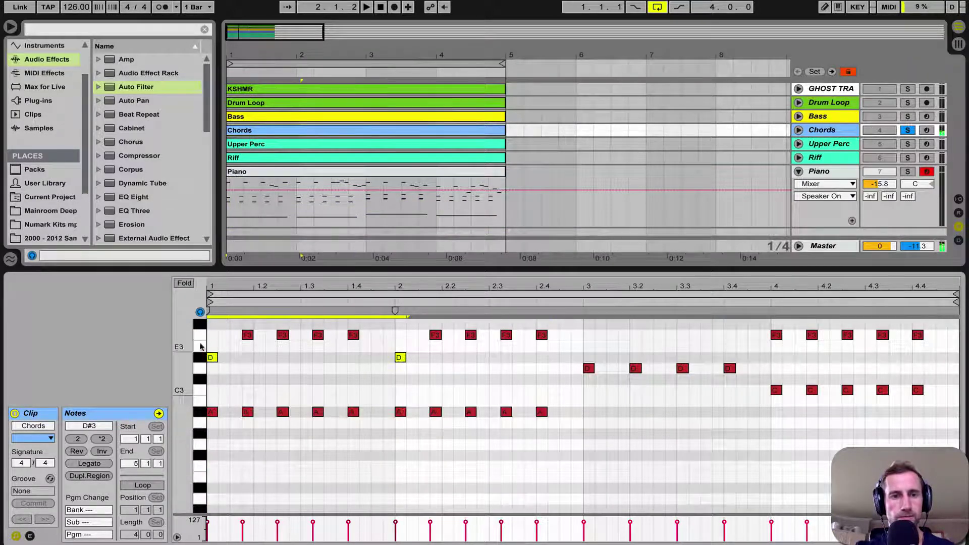
left_click(200, 335)
left_click(242, 376)
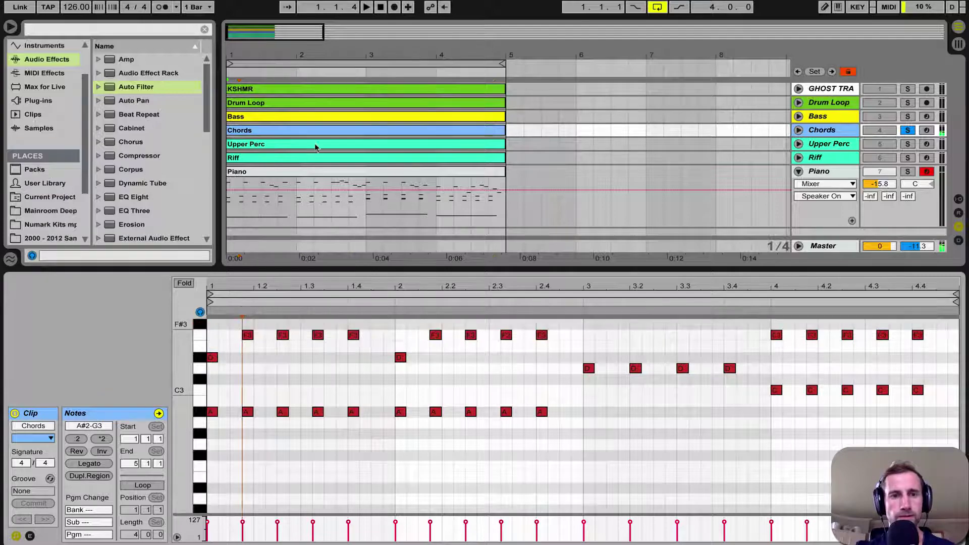
Select the chord notes from A#2 to G3 in the Piano clip and compare them with the Chords clip.
left_click(305, 173)
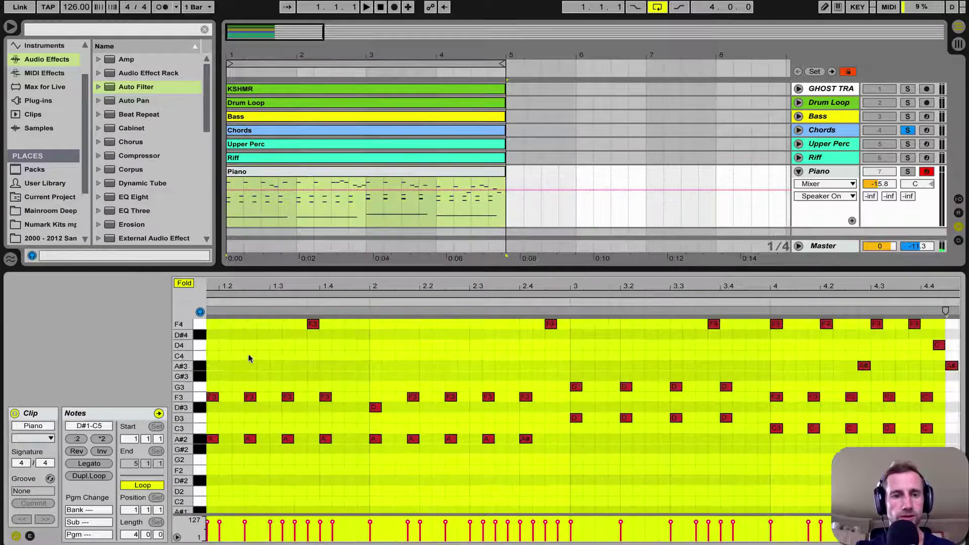
left_click(241, 407)
left_click(225, 408)
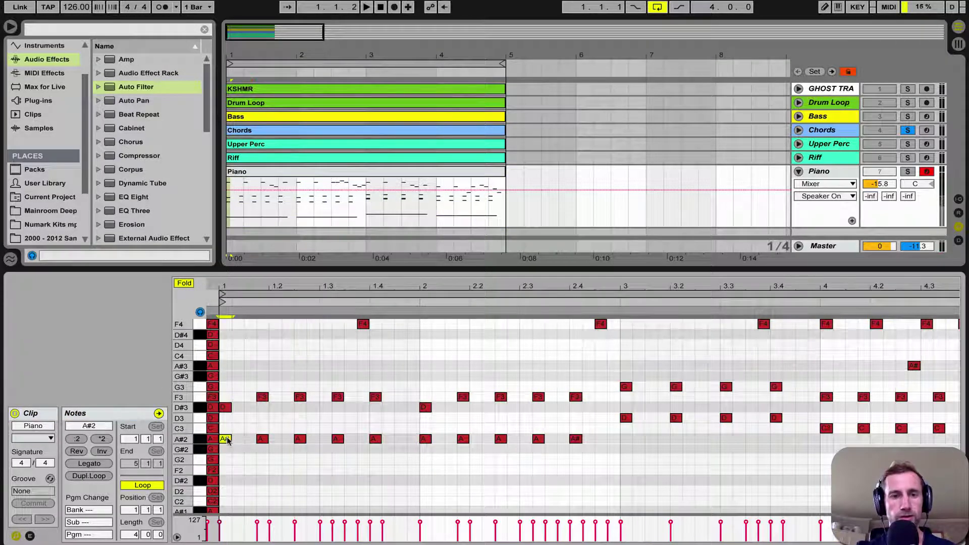
mouse_move(228, 457)
left_mouse_down()
mouse_move(465, 389)
mouse_move(643, 372)
mouse_move(943, 396)
left_mouse_up()
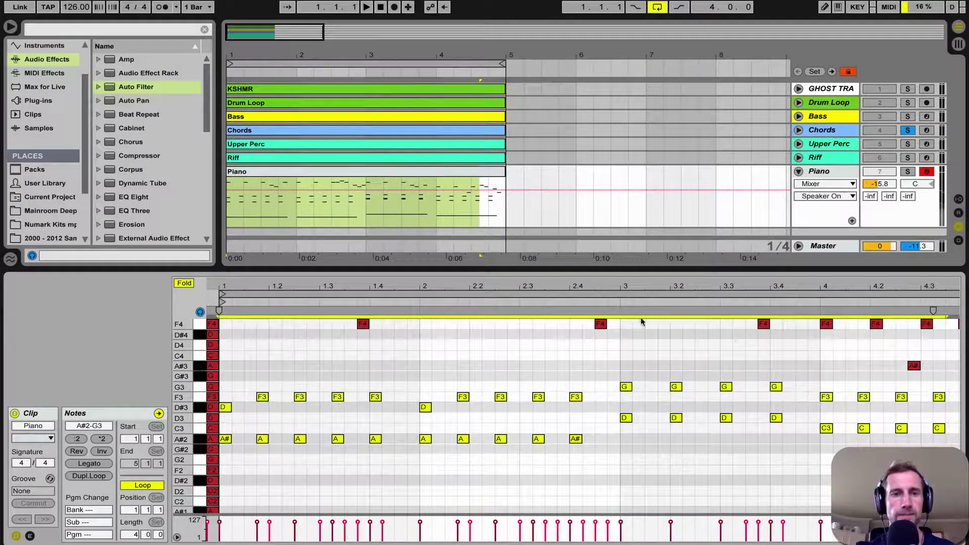
left_click(240, 130)
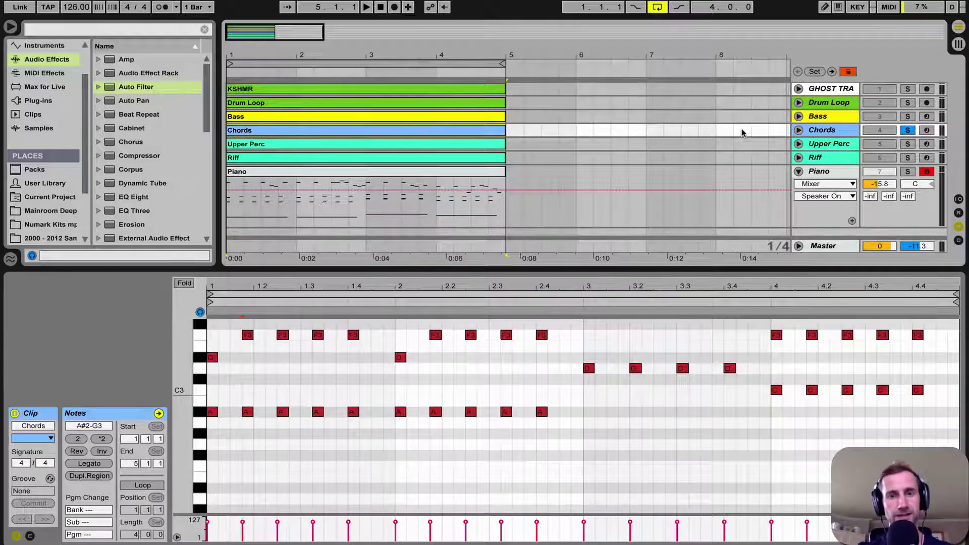
Play the soloed Chords track and inspect its mixer volume and send levels in the expanded track.
key("space")
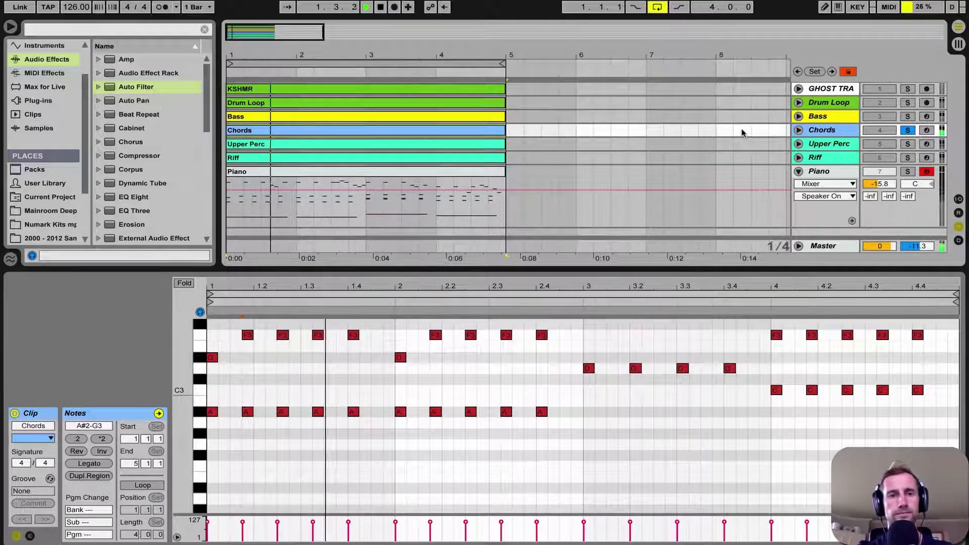
left_click(799, 131)
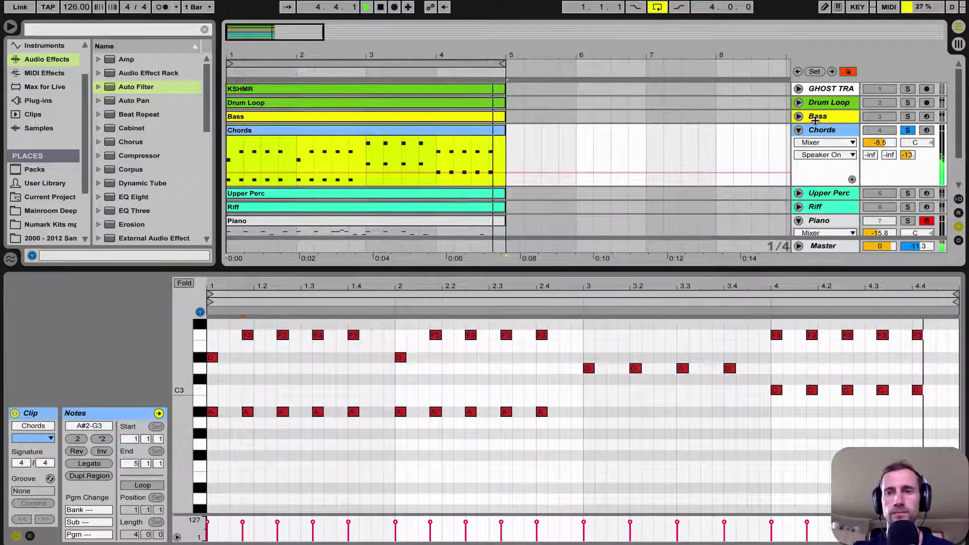
key("space")
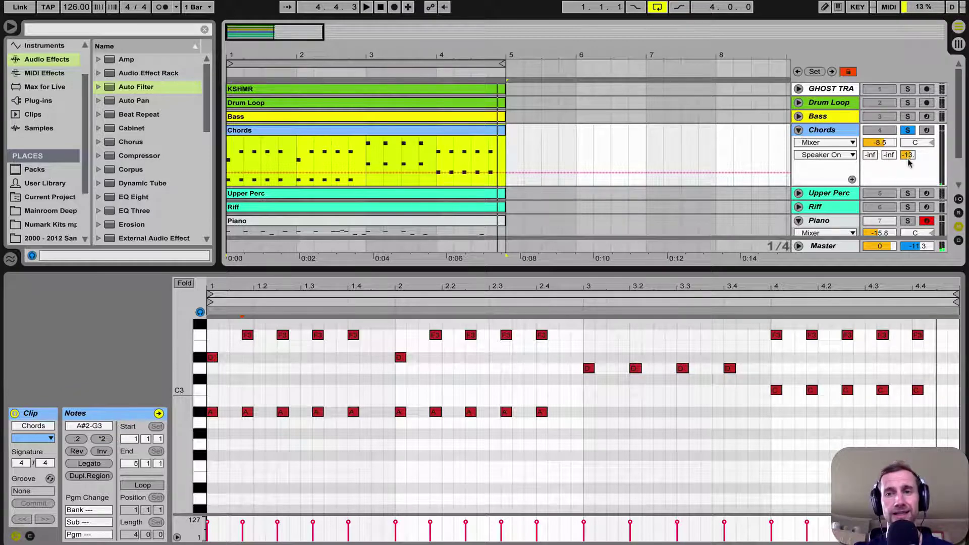
left_click(799, 130)
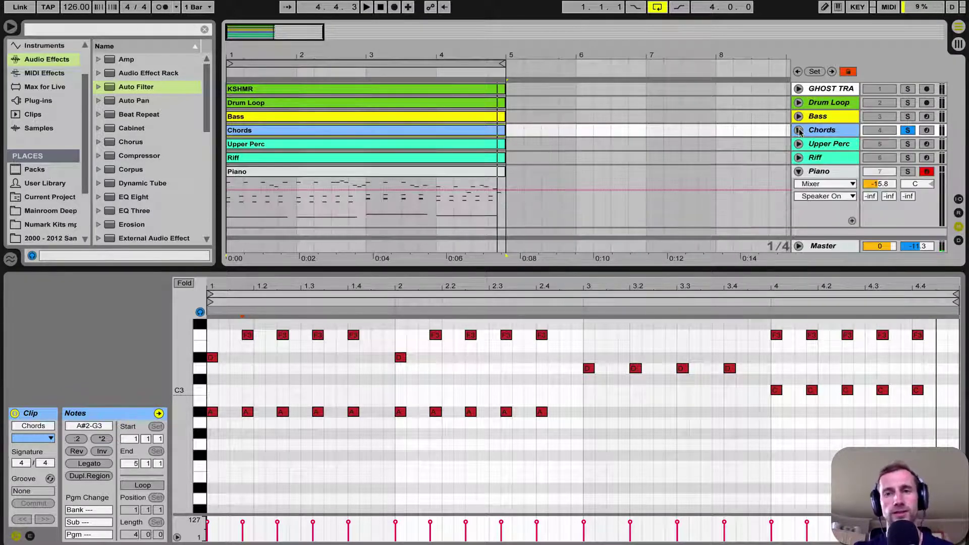
Solo the Upper Perc track, compare its clip with the Chords clip and play it.
left_click(908, 89)
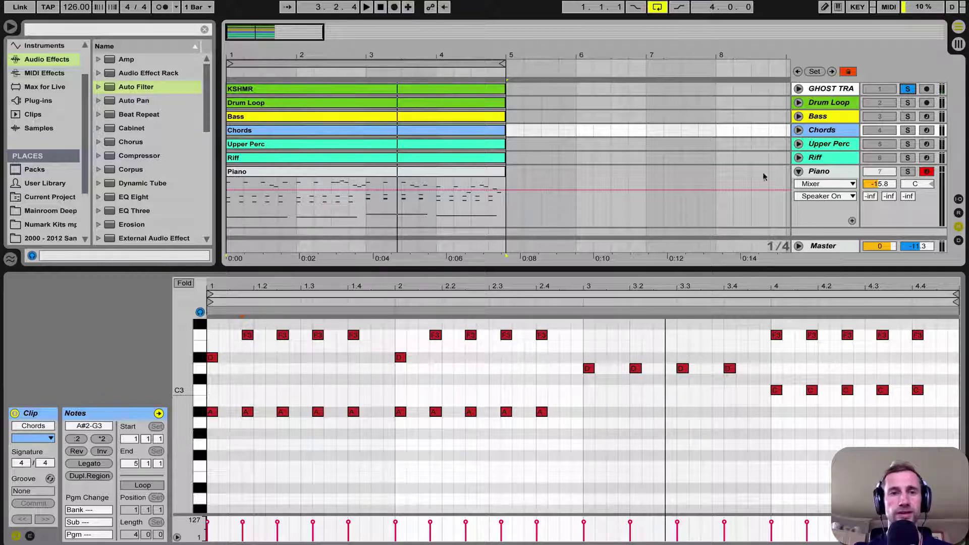
left_click(435, 145)
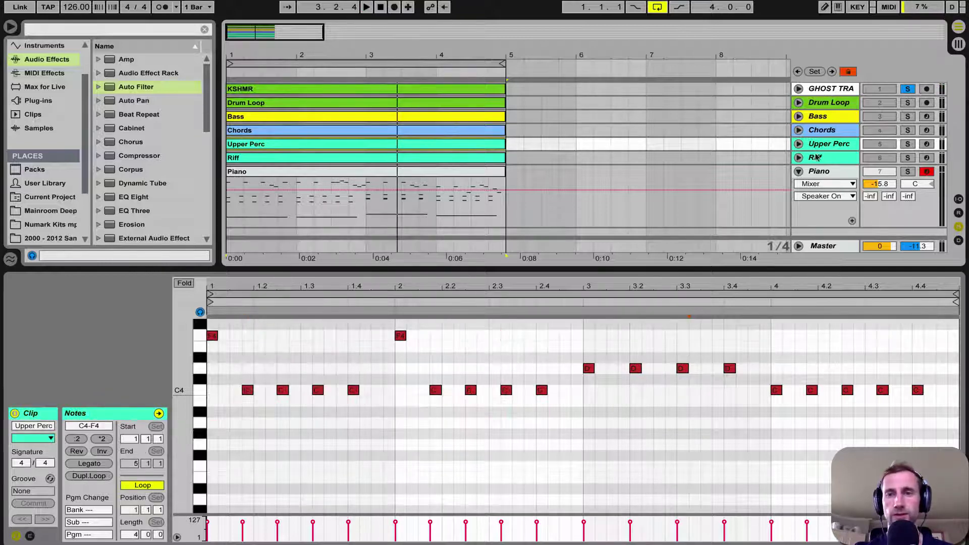
left_click(908, 144)
left_click(323, 130)
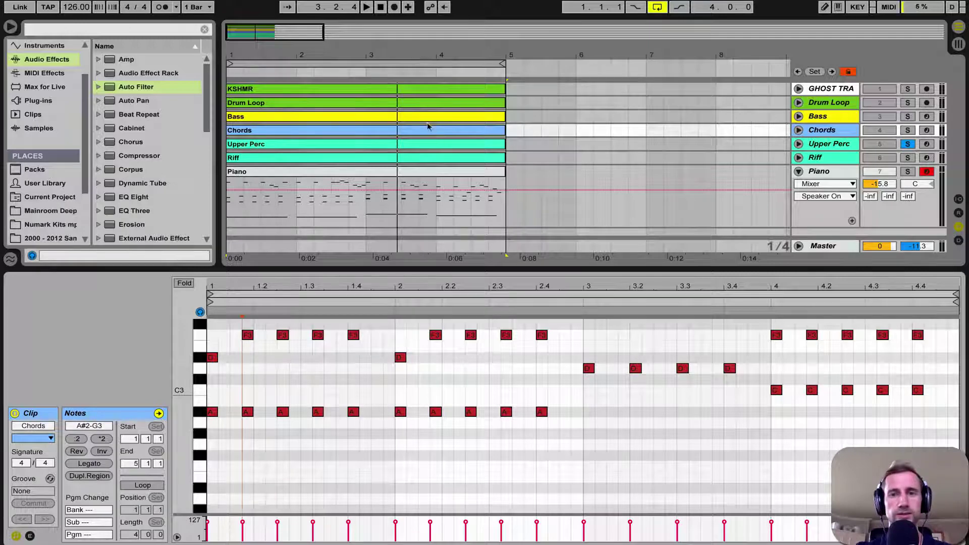
left_click(376, 146)
key("space")
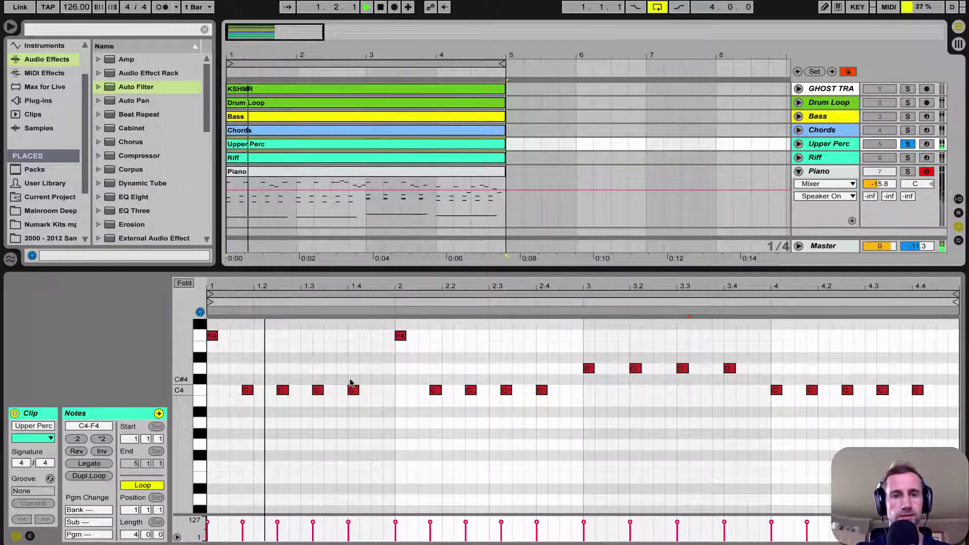
Solo Chords together with Upper Perc, and compare the notes of the Piano clip with the Riff clip.
left_click(908, 130)
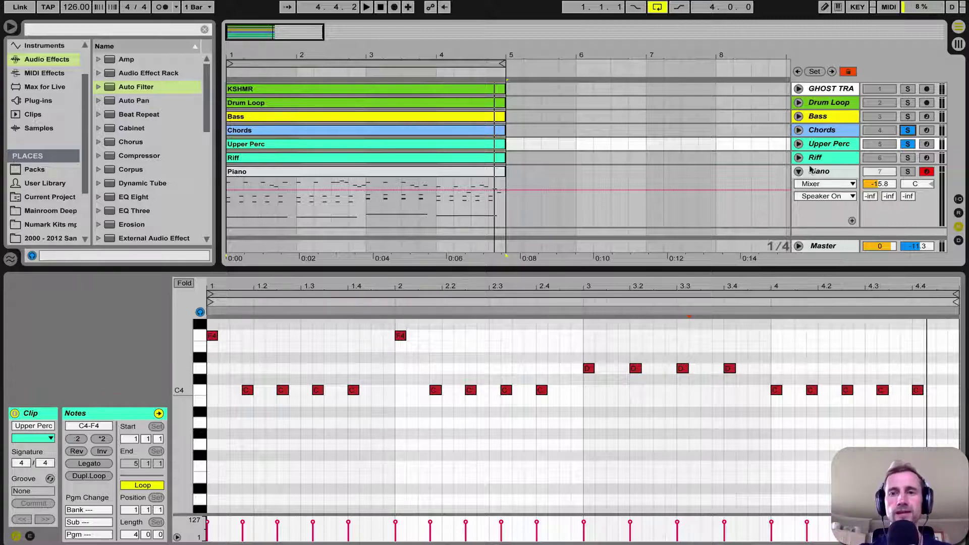
left_click(335, 177)
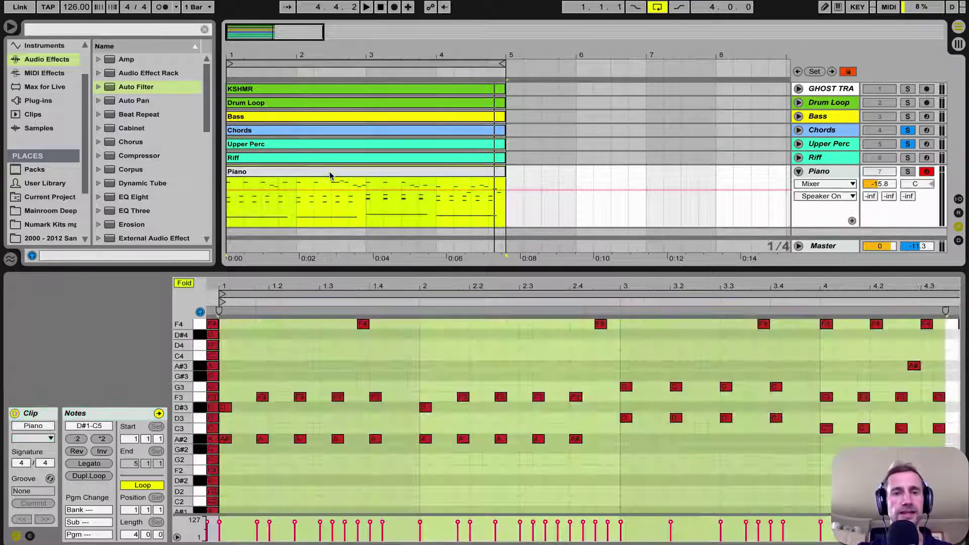
left_click(294, 160)
left_click(840, 160)
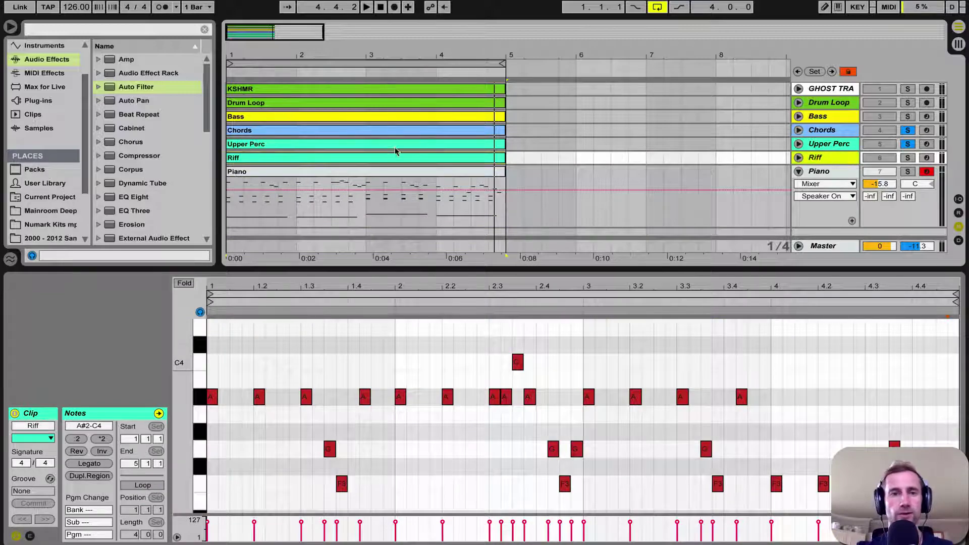
left_click(312, 161)
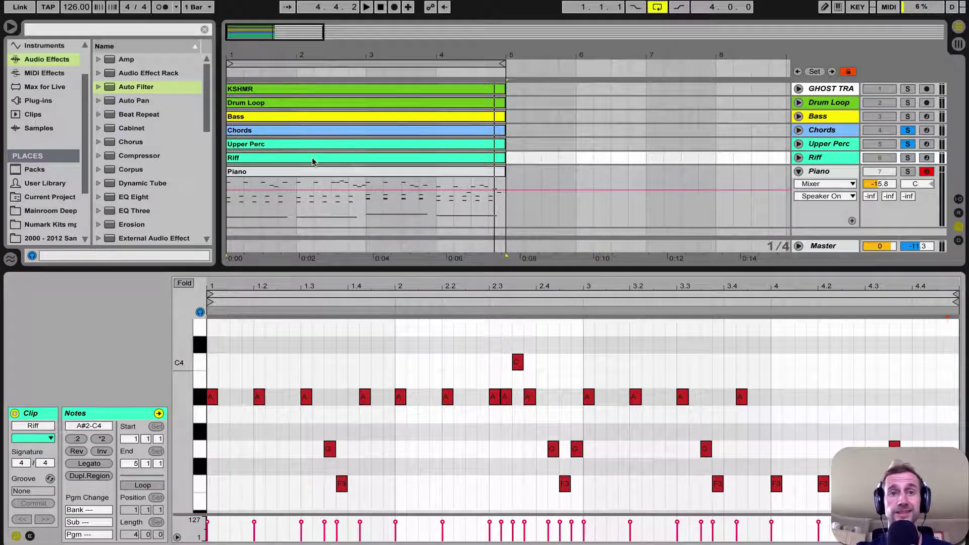
Inspect the Riff track's 001 sampler and its sample, and play the soloed riff with its clip open.
key("shift+Tab")
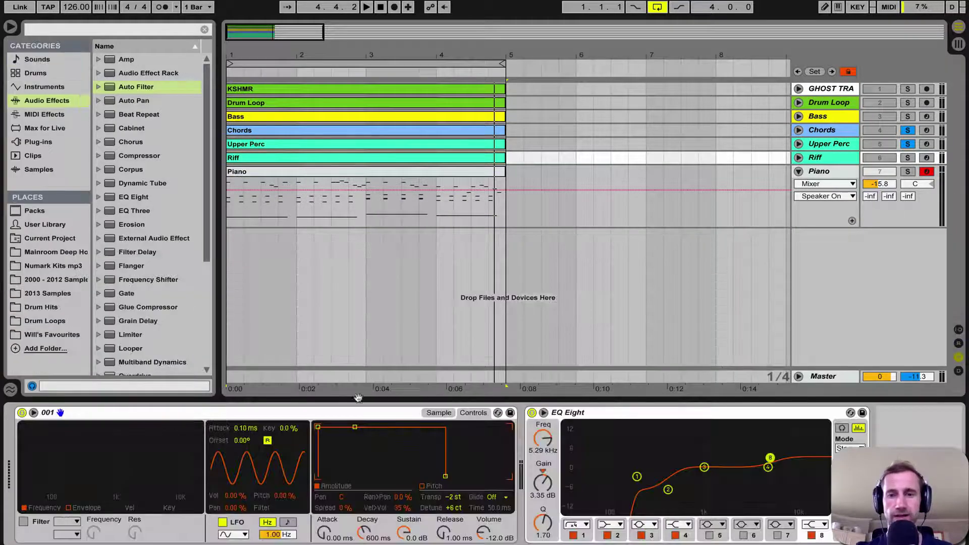
left_click(138, 417)
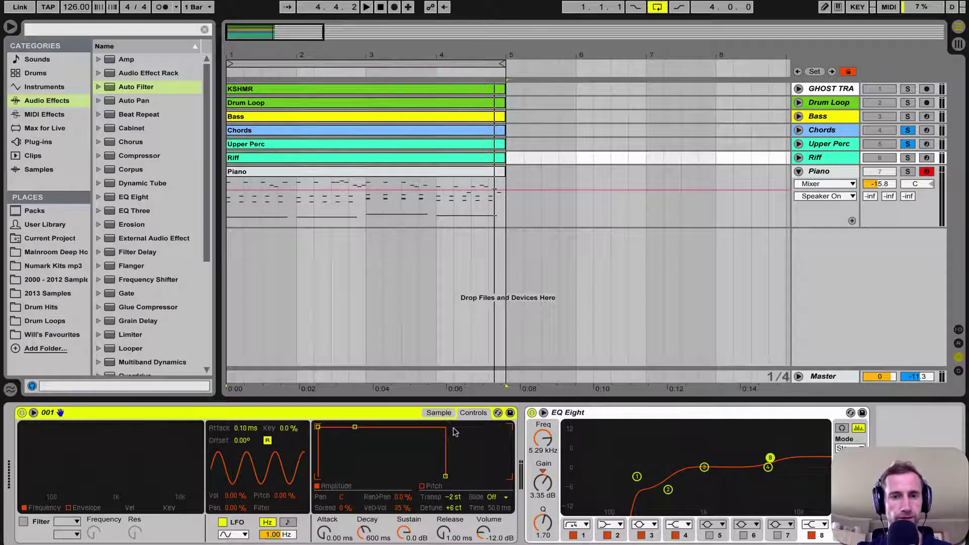
left_click(439, 414)
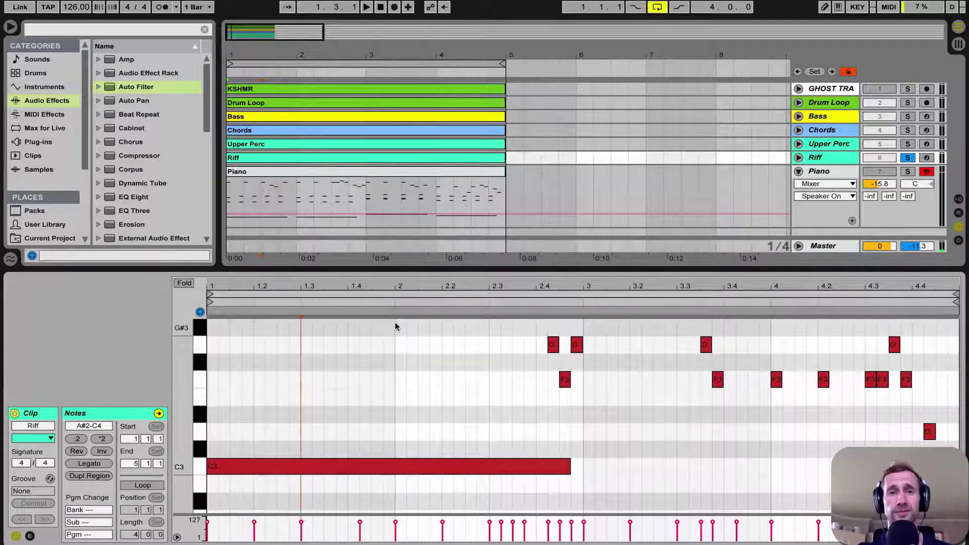
key("space")
scroll(217, 379, "up", 3)
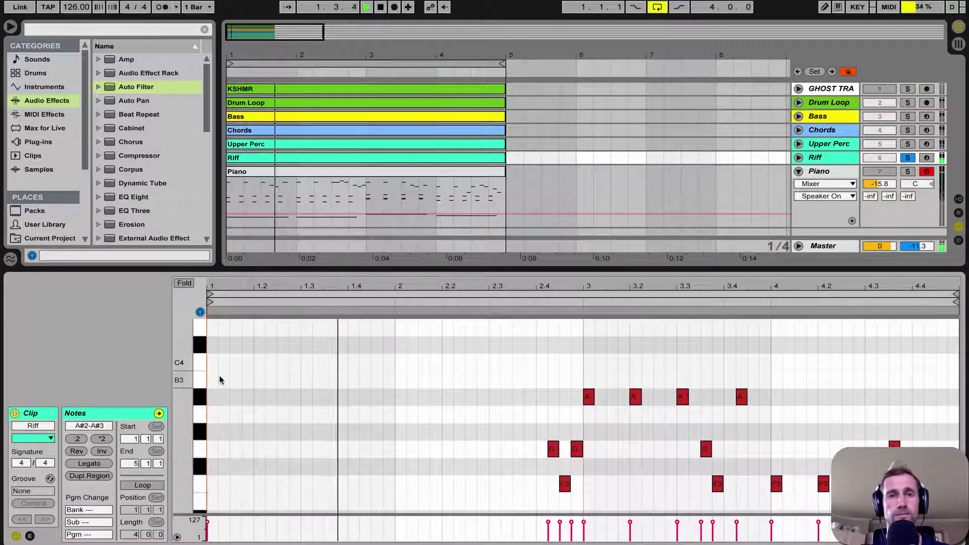
Stop playback and undo the last note deletions in the Riff clip.
key("space")
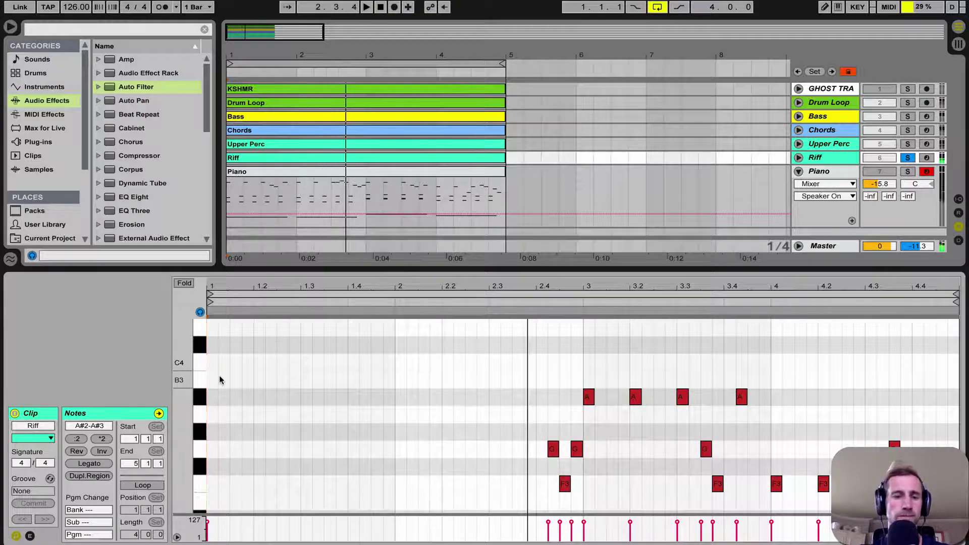
key("ctrl+z")
key("ctrl+z")
key("ctrl+z")
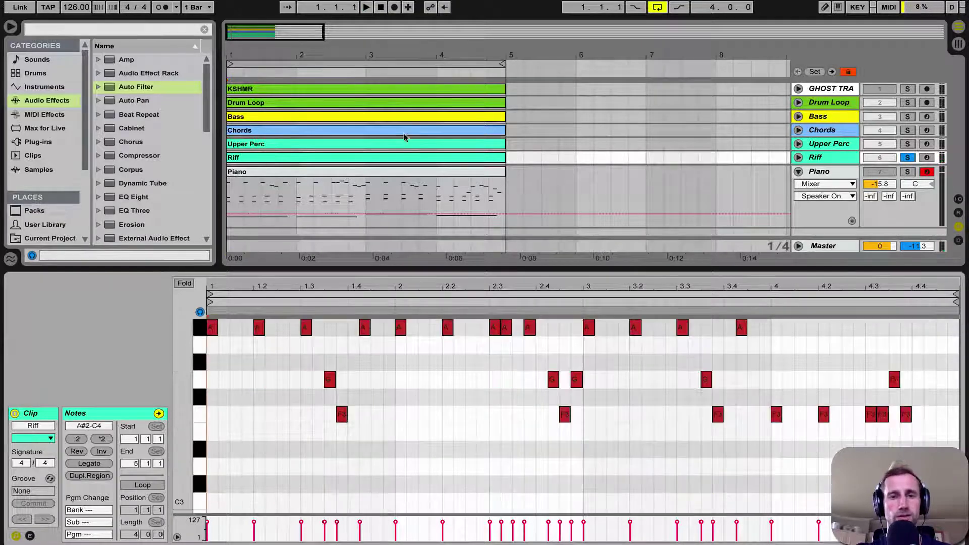
Solo and play the Piano clip, and select its upper riff notes from F4 to C5.
left_click(355, 182)
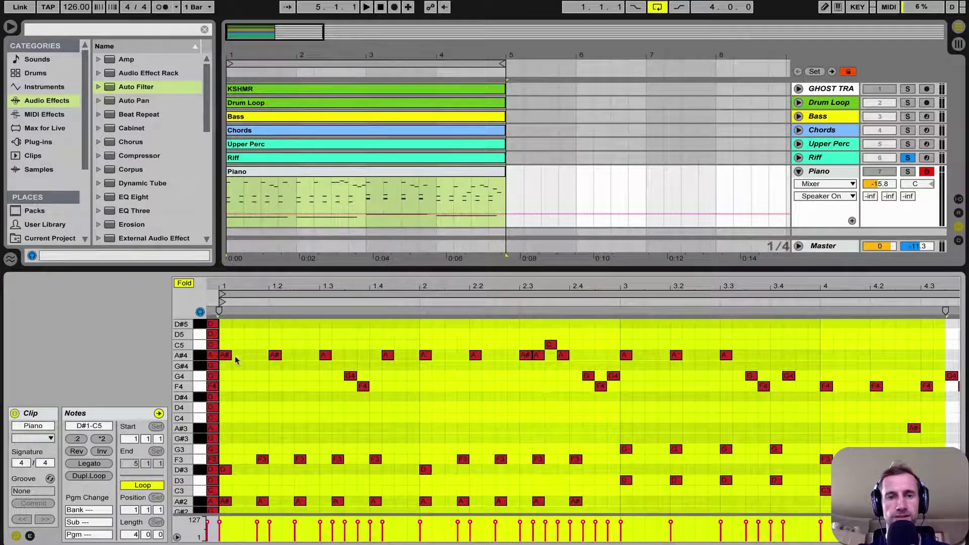
left_click(907, 172)
key("space")
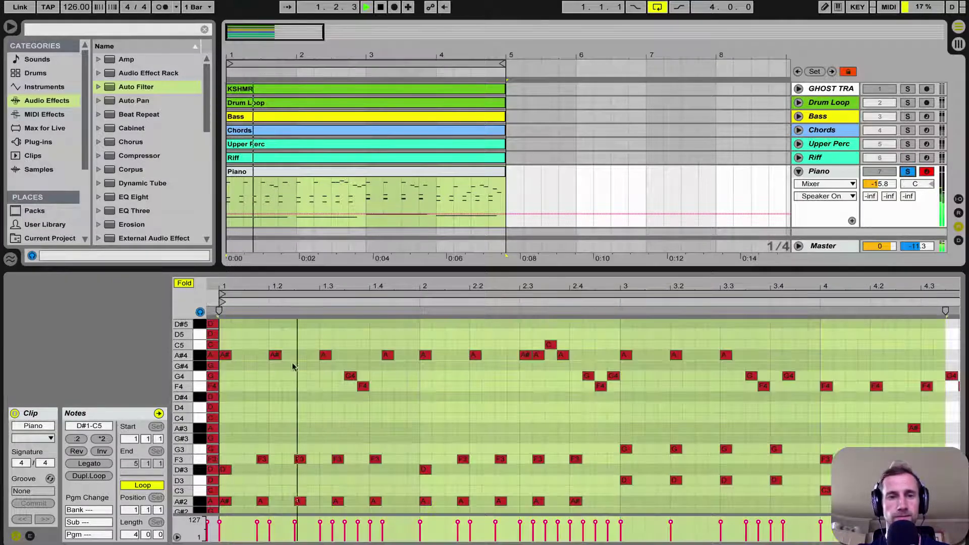
key("space")
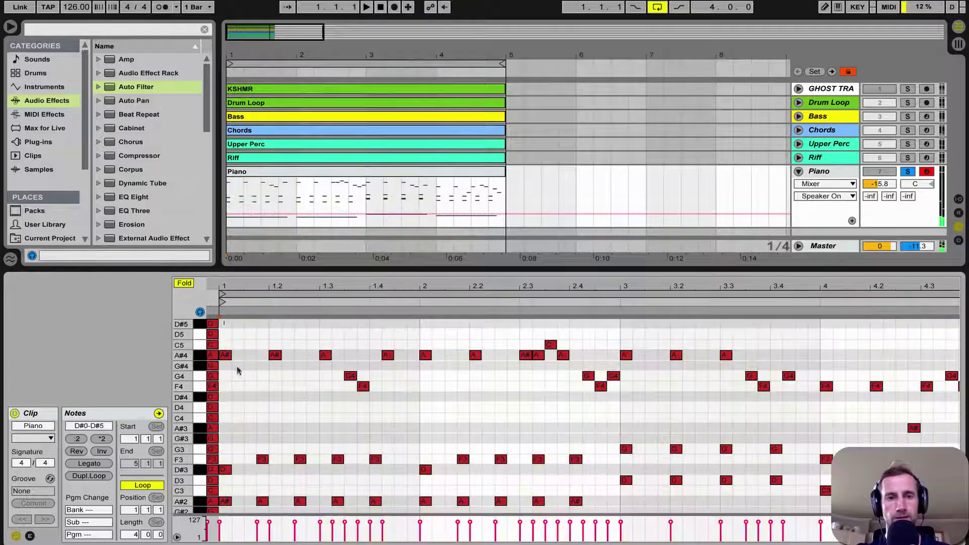
left_click_drag(224, 321, 539, 408)
left_click_drag(901, 411, 961, 406)
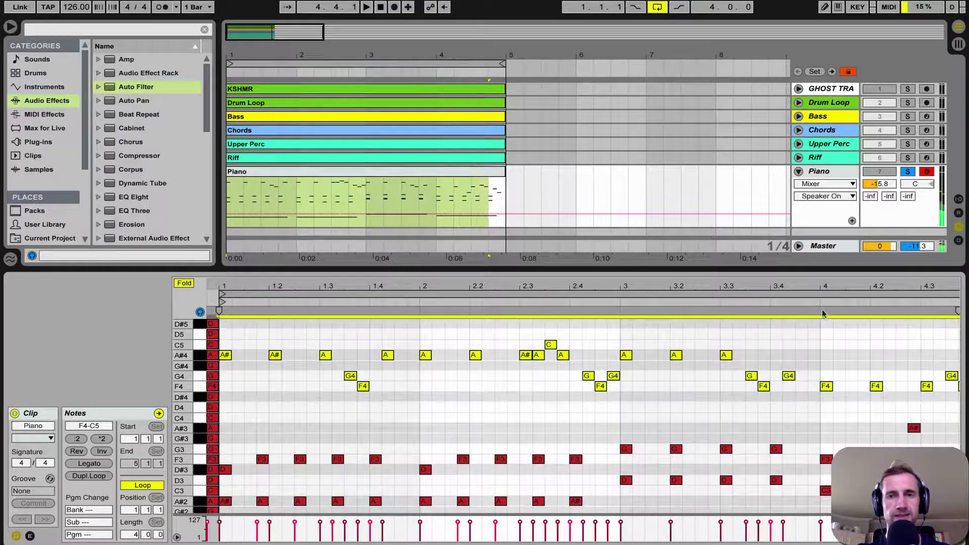
Collapse the Piano track, check the first note of the Riff clip, and play the soloed Riff track with its mixer settings expanded.
left_click(798, 172)
left_click(261, 158)
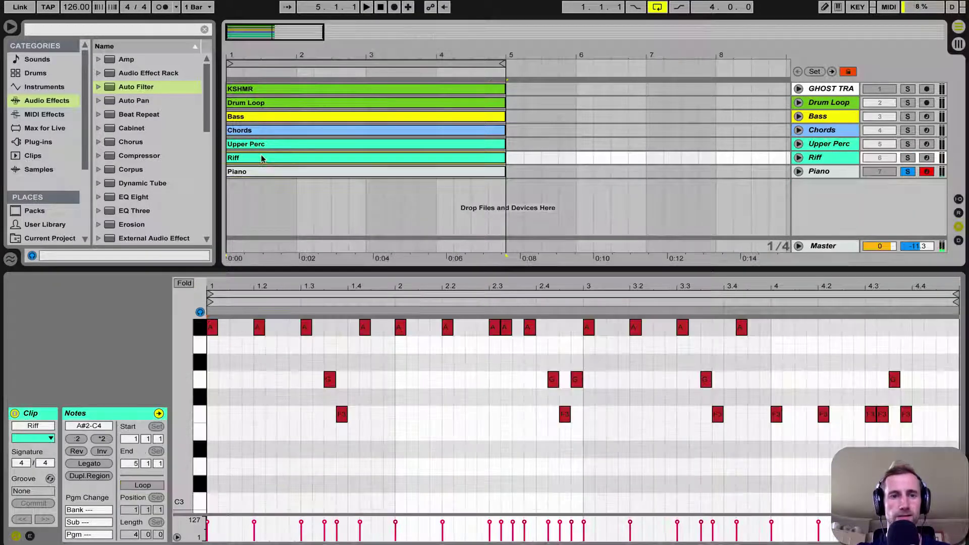
left_click(212, 327)
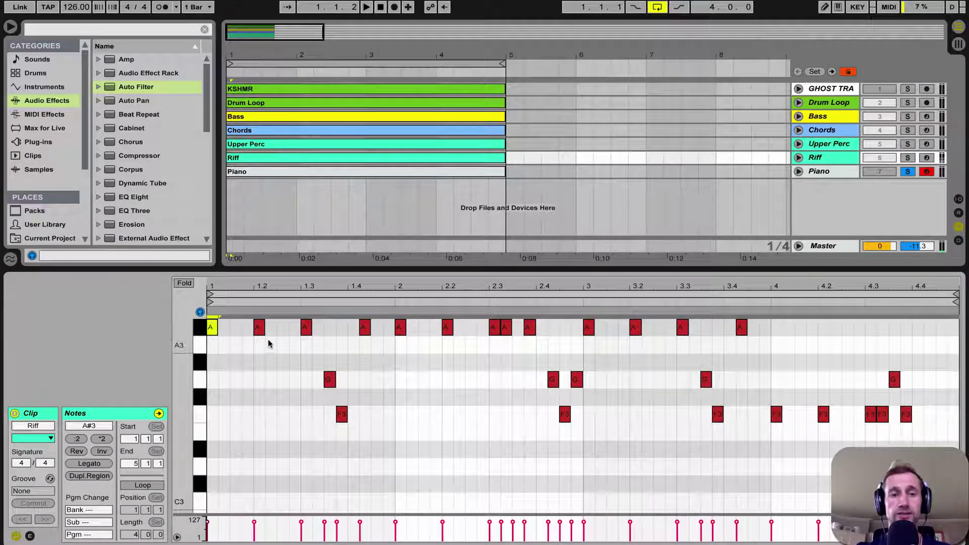
left_click(914, 158)
key("space")
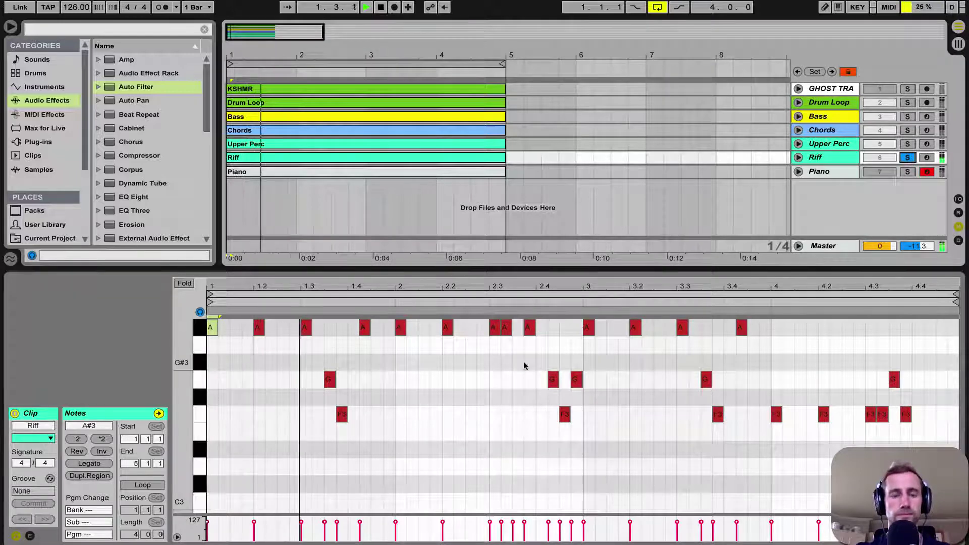
left_click(838, 159)
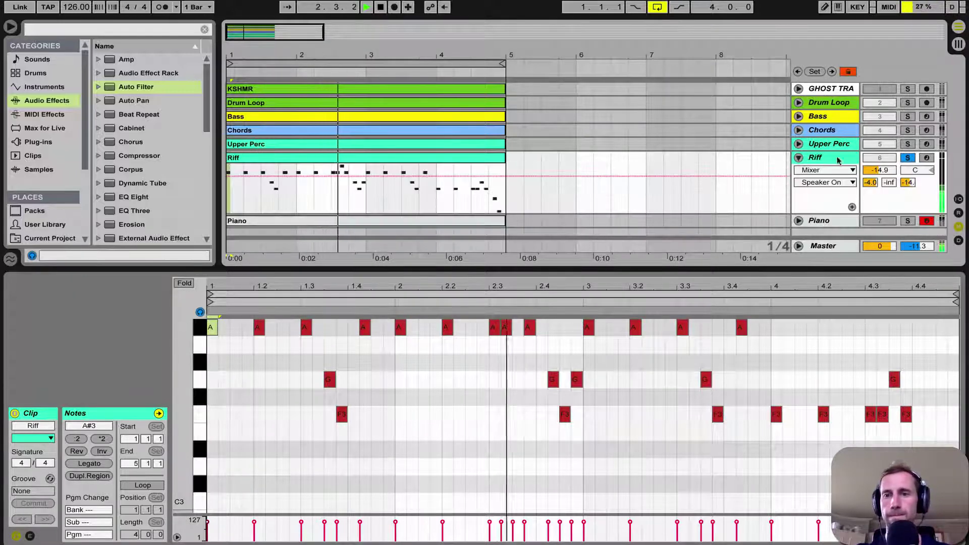
key("space")
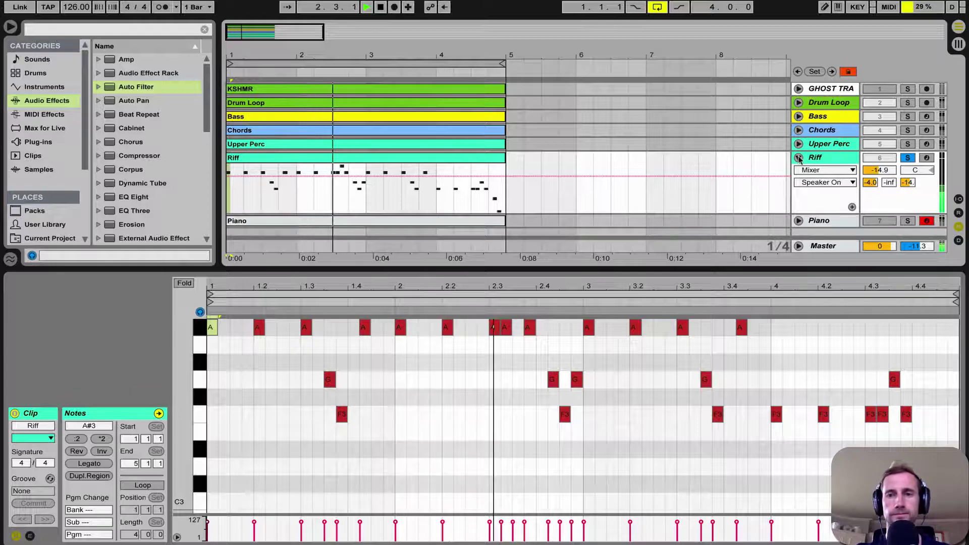
Solo and play the Bass, Chords, Upper Perc, Riff and Drum Loop tracks one after another.
key("space")
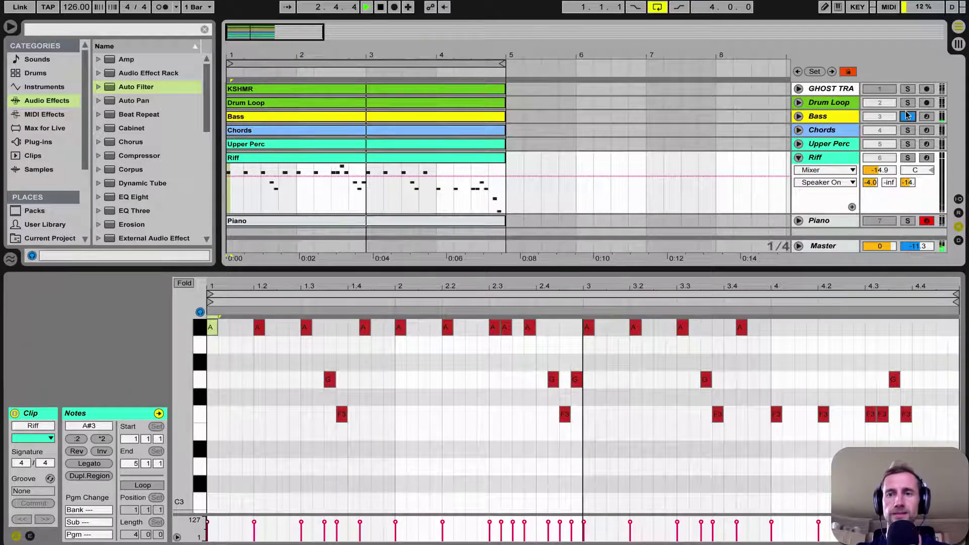
key("space")
left_click(908, 131)
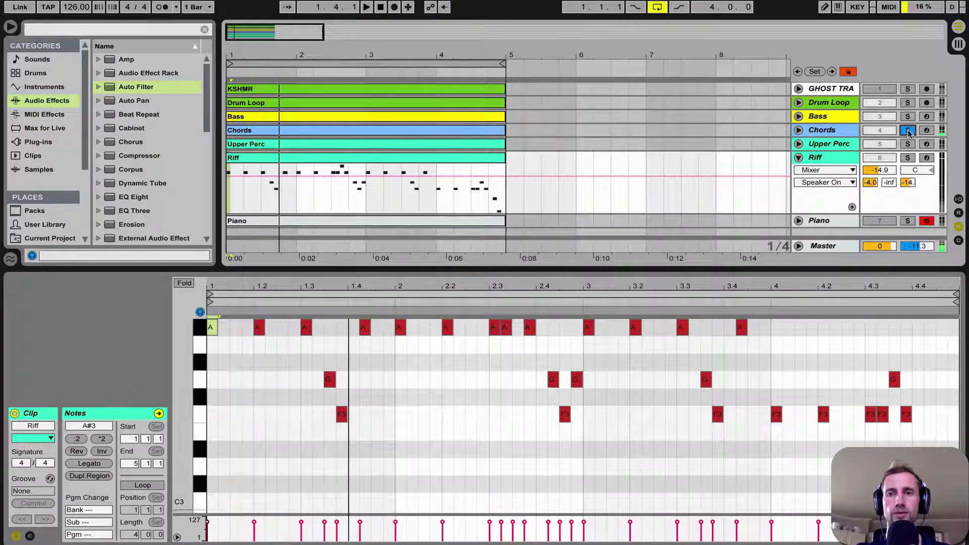
key("space")
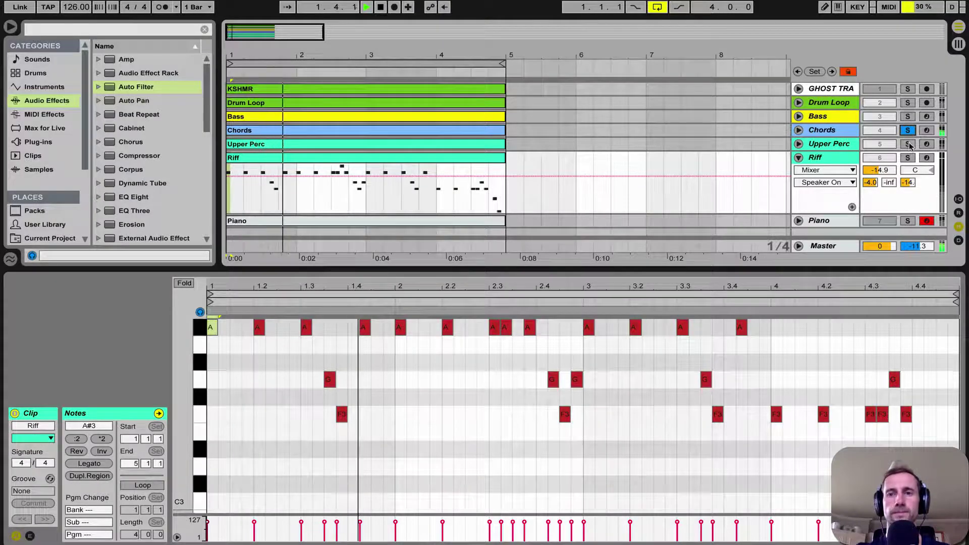
key("space")
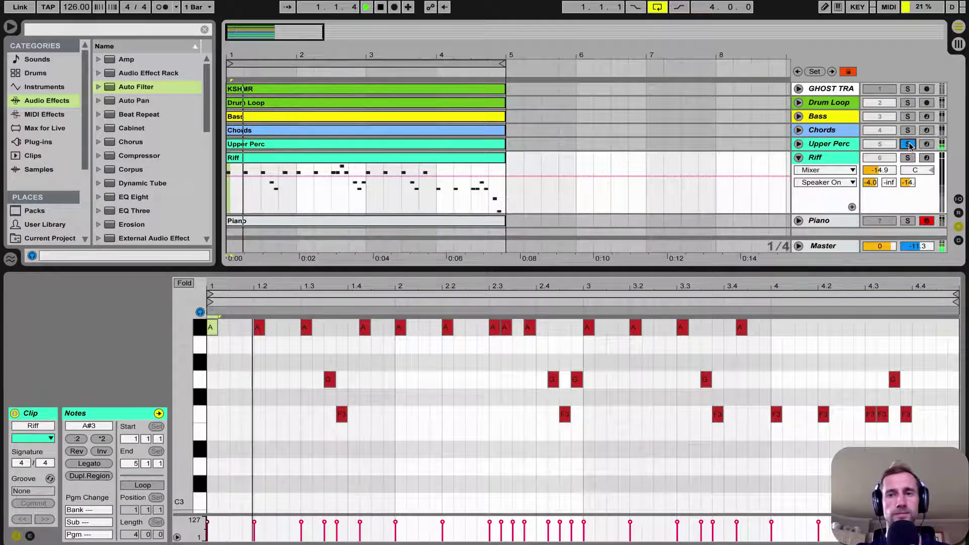
key("space")
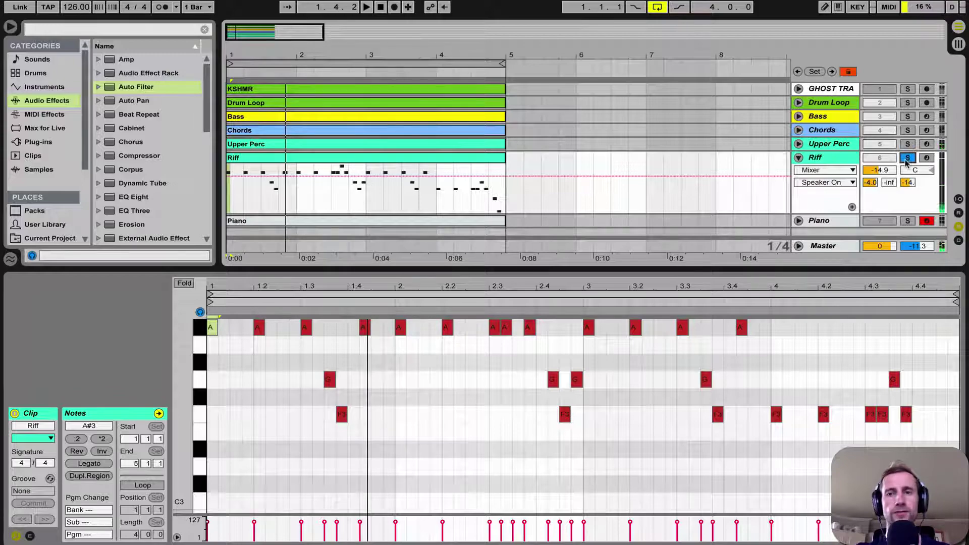
key("space")
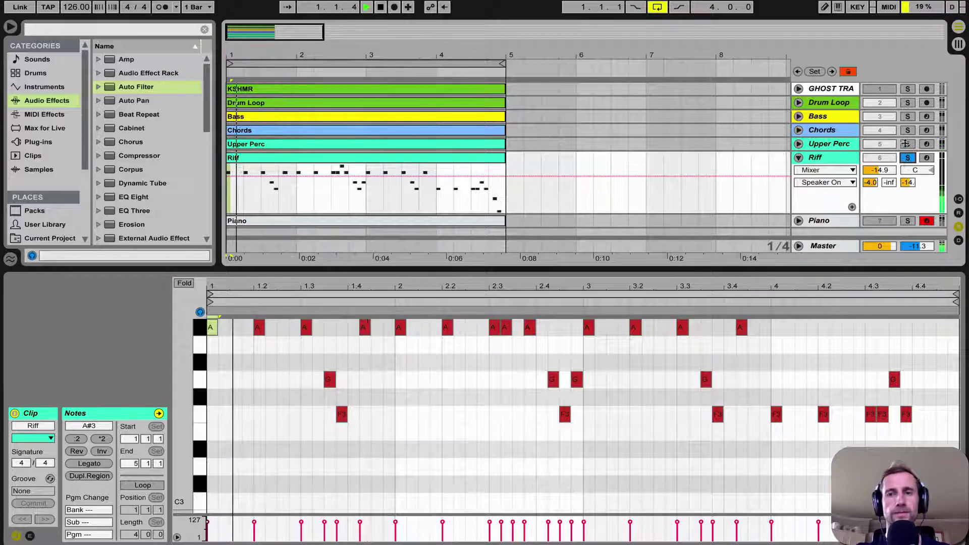
left_click(907, 103)
key("space")
key("space")
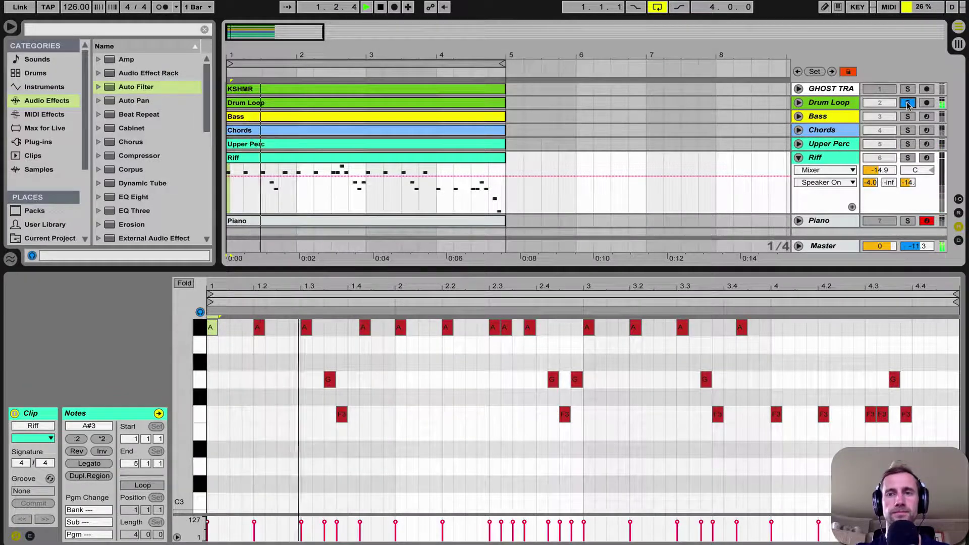
Clear the Drum Loop solo, play all active tracks together, and collapse the Riff track.
left_click(907, 103)
key("space")
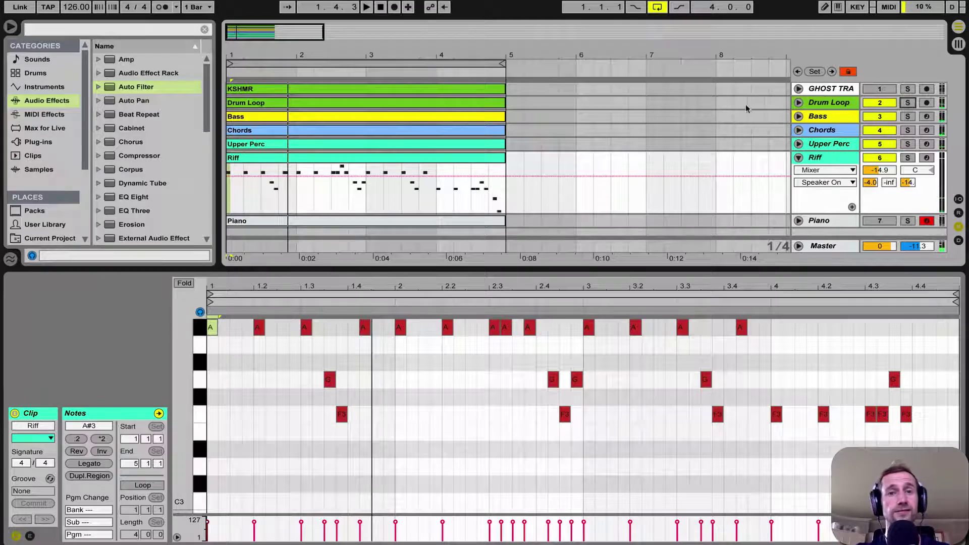
key("space")
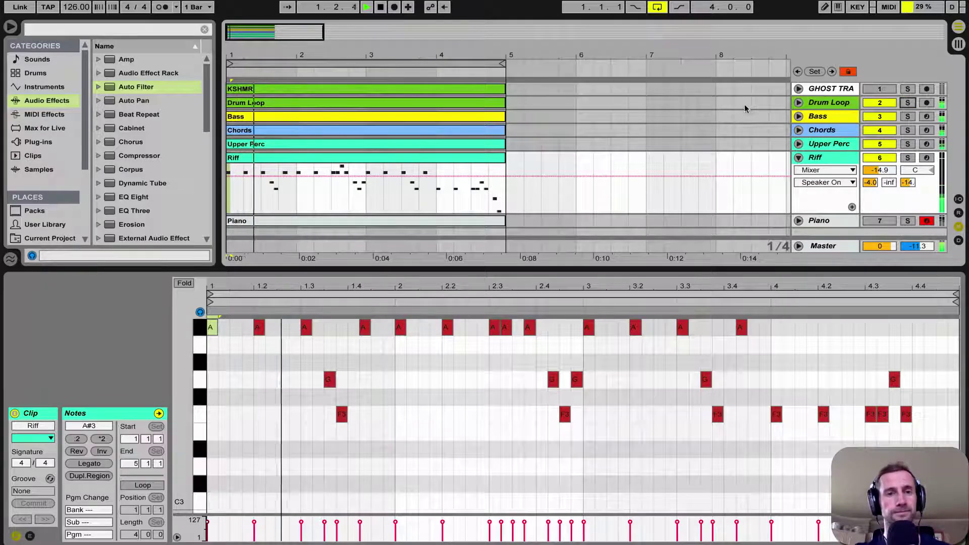
left_click(799, 158)
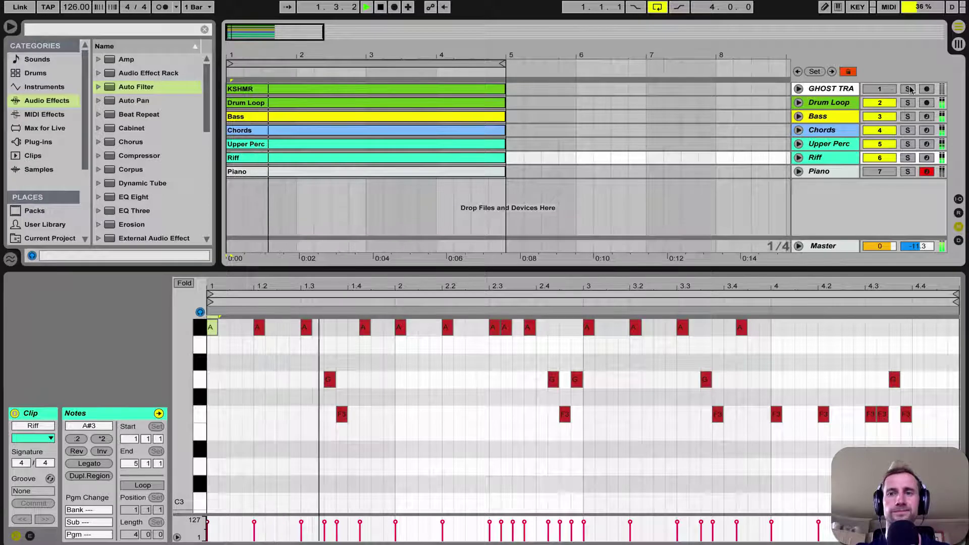
key("space")
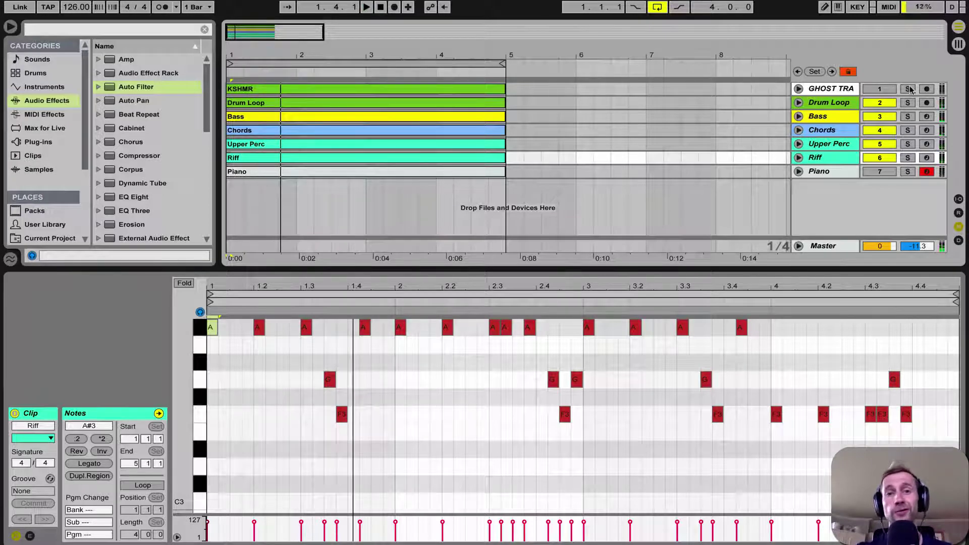